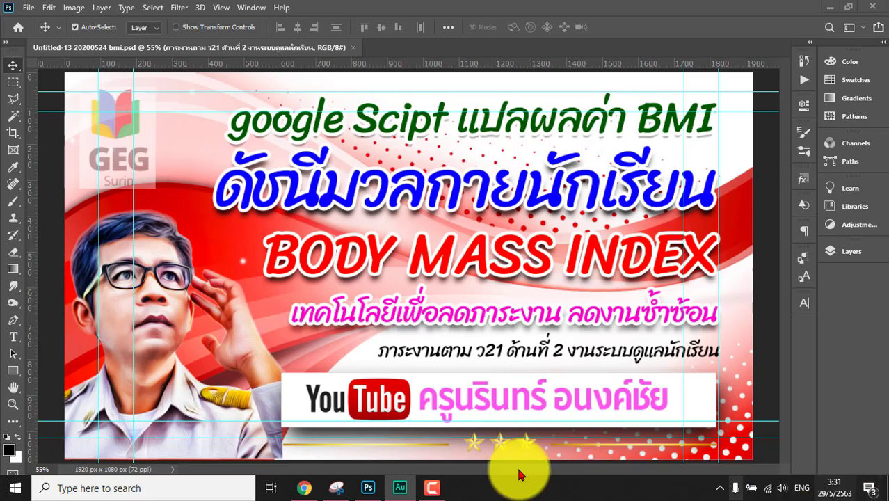
Switch from the Photoshop BMI banner to Chrome's Google Forms recent-forms list.
left_click(303, 488)
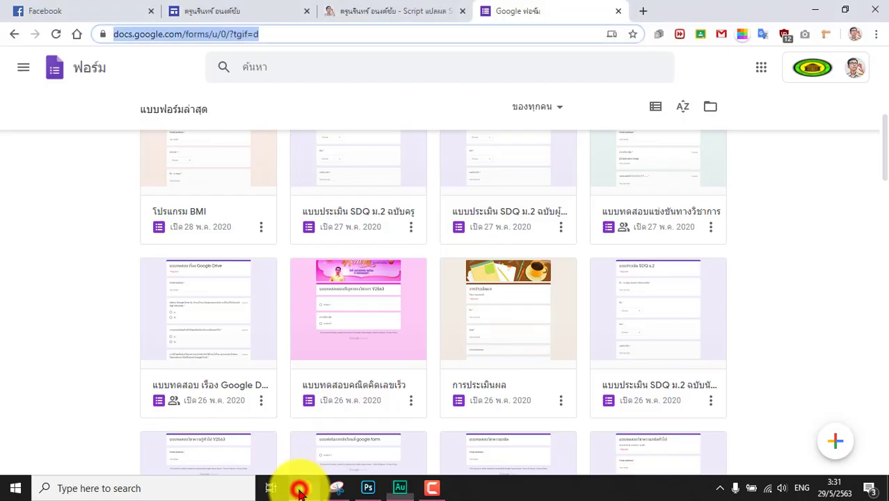
Open the โปรแกรม BMI form and preview it as respondents see it.
scroll(204, 324, "up", 1)
scroll(203, 323, "up", 1)
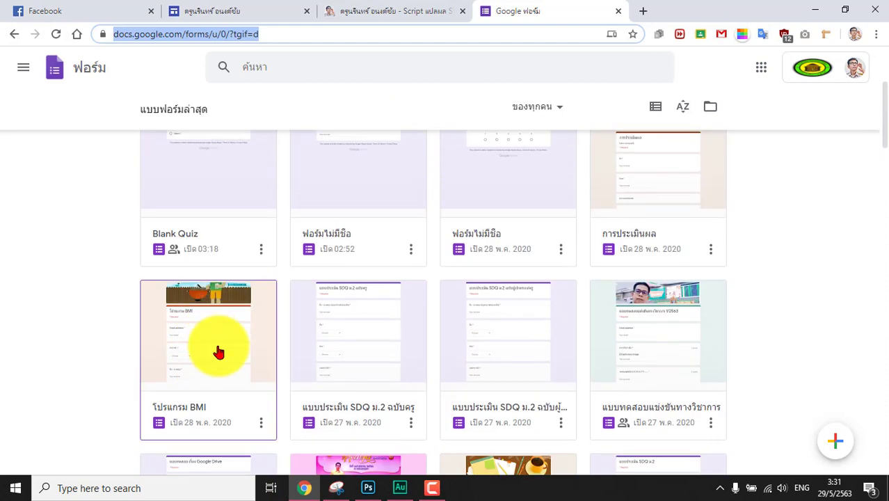
left_click(218, 352)
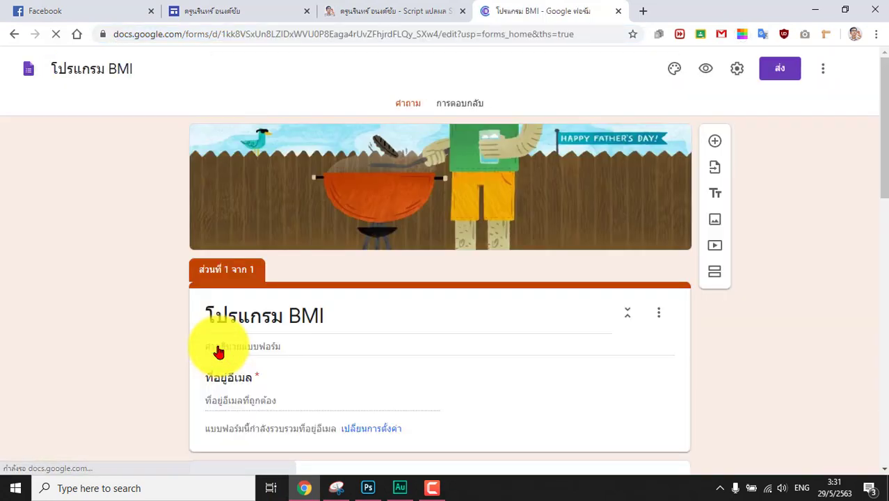
left_click(704, 68)
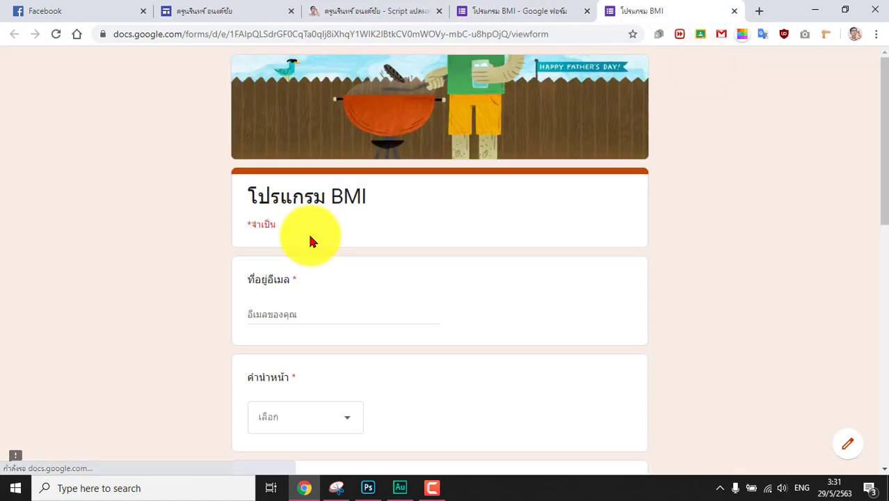
Fill the email with the suggested address and choose เด็กชาย as the title.
scroll(166, 292, "down", 1)
left_click(280, 249)
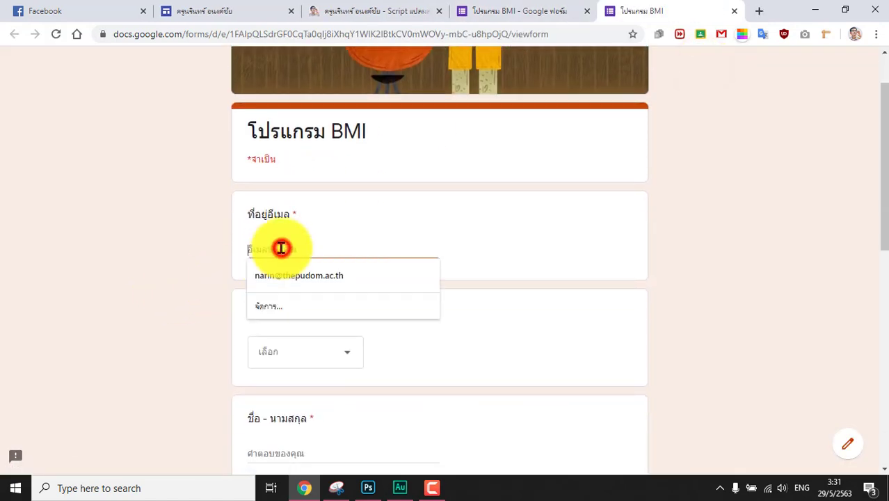
left_click(282, 275)
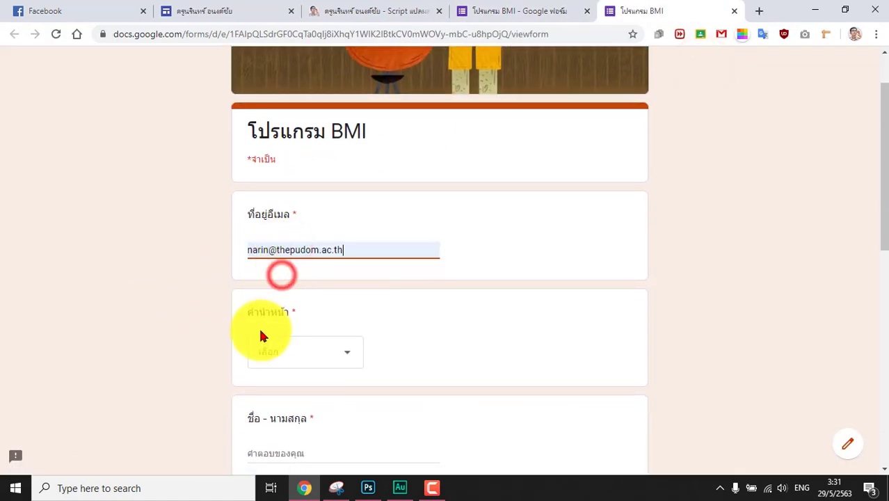
left_click(331, 355)
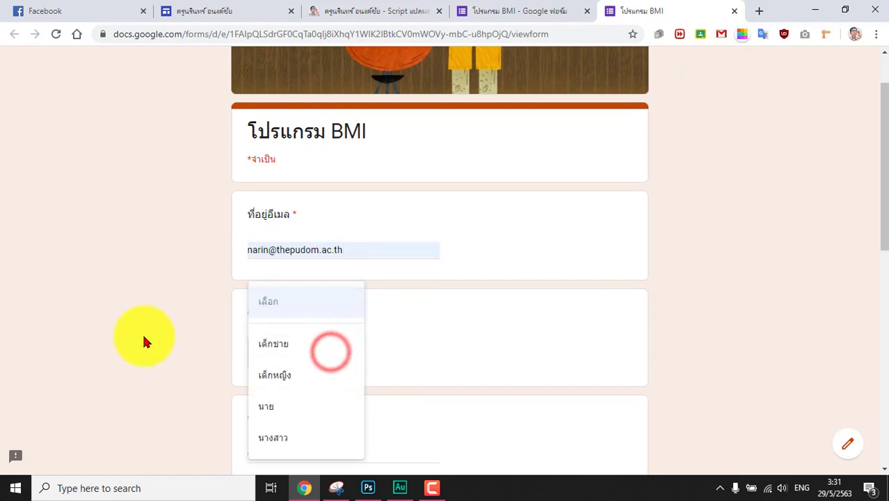
left_click(284, 347)
left_click(112, 341)
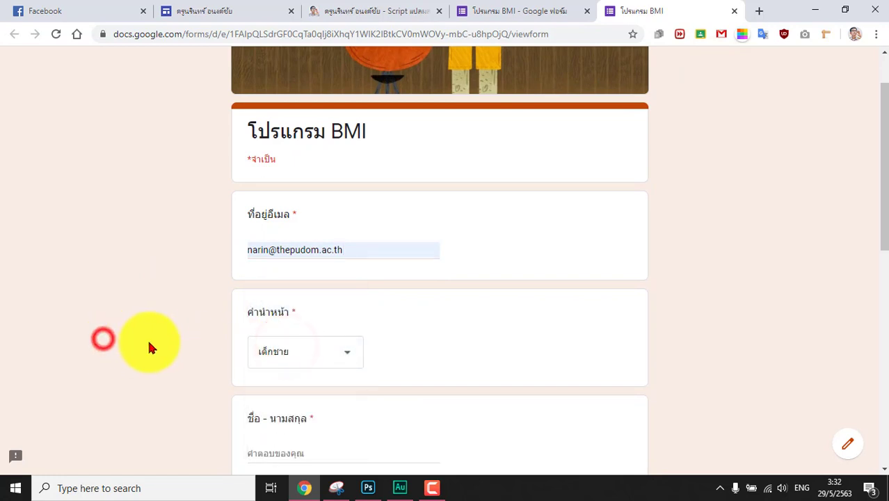
scroll(181, 330, "down", 3)
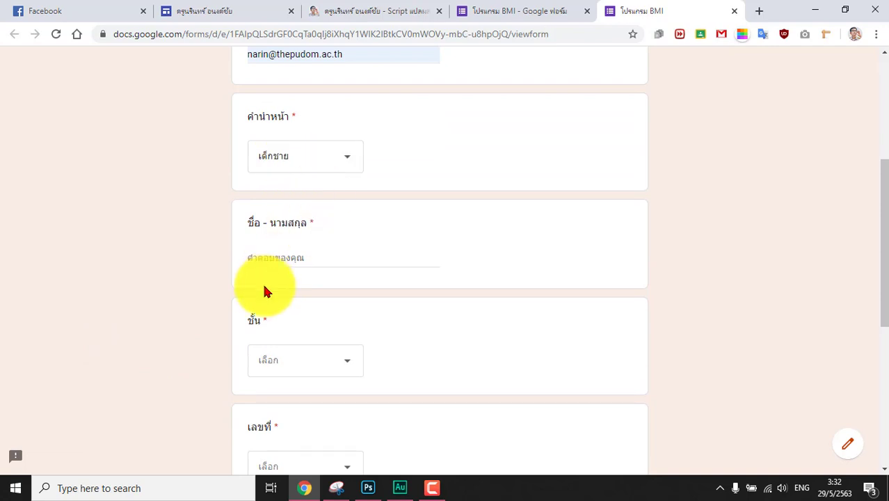
left_click(320, 151)
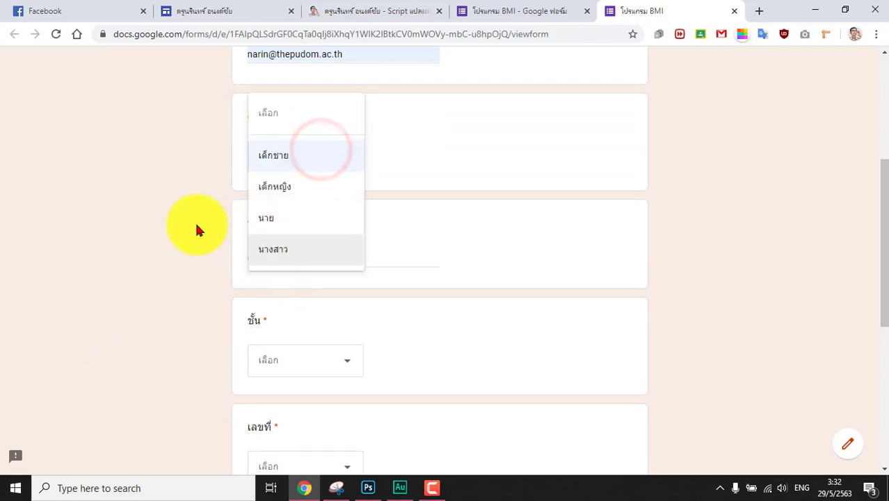
left_click(143, 235)
Enter the student's full name in Thai.
left_click(267, 262)
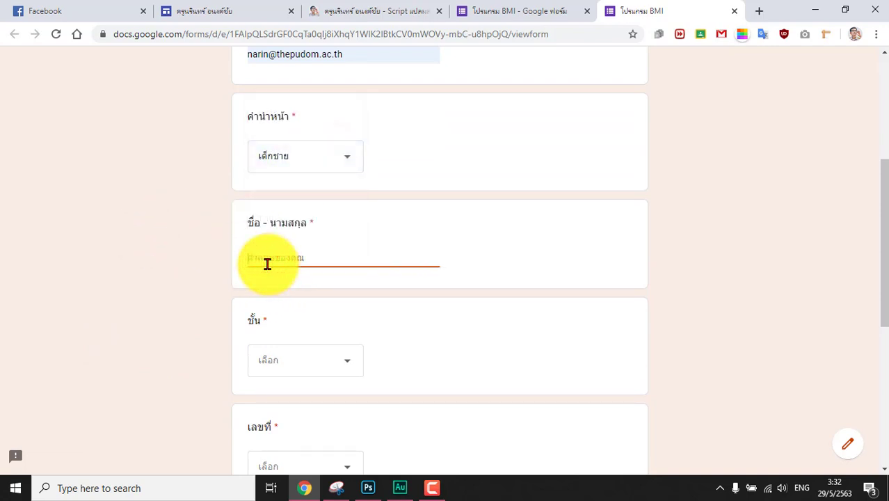
type("`")
key("BackSpace")
key("alt+shift")
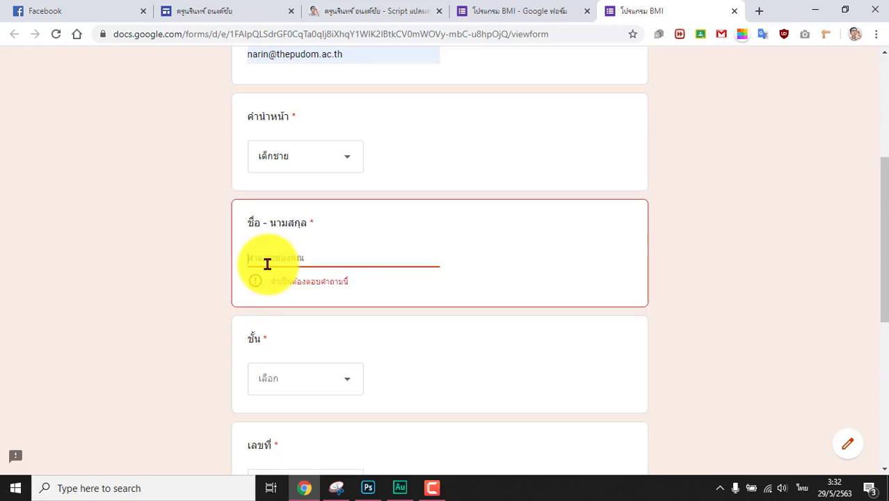
type("นร")
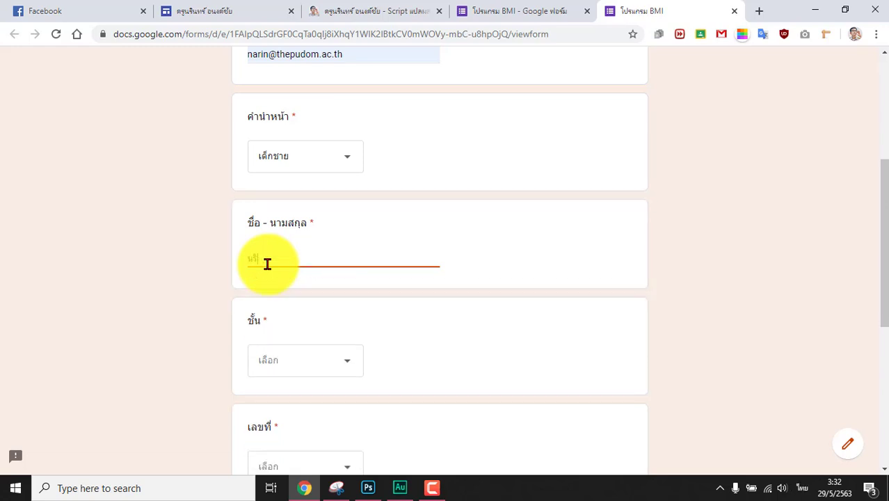
key("BackSpace")
type("นทร์ อนงค์ชัย")
Choose class ม.1/1 and student number 4.
scroll(250, 327, "down", 1)
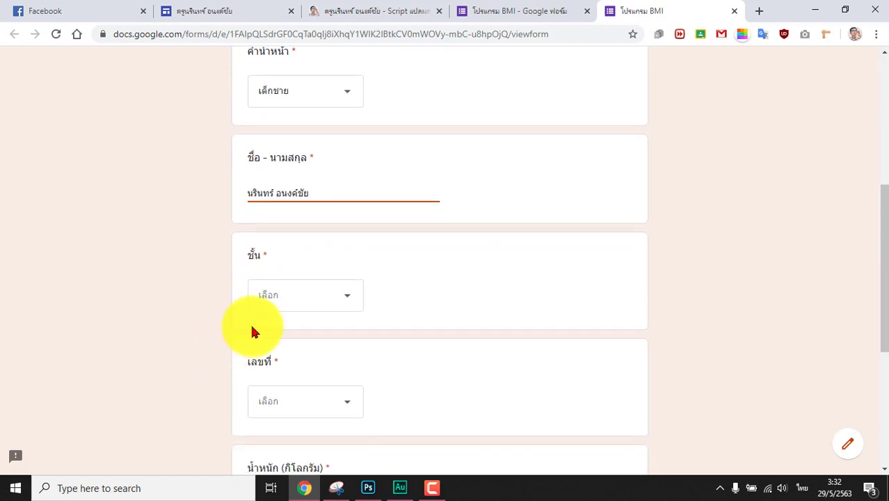
left_click(295, 297)
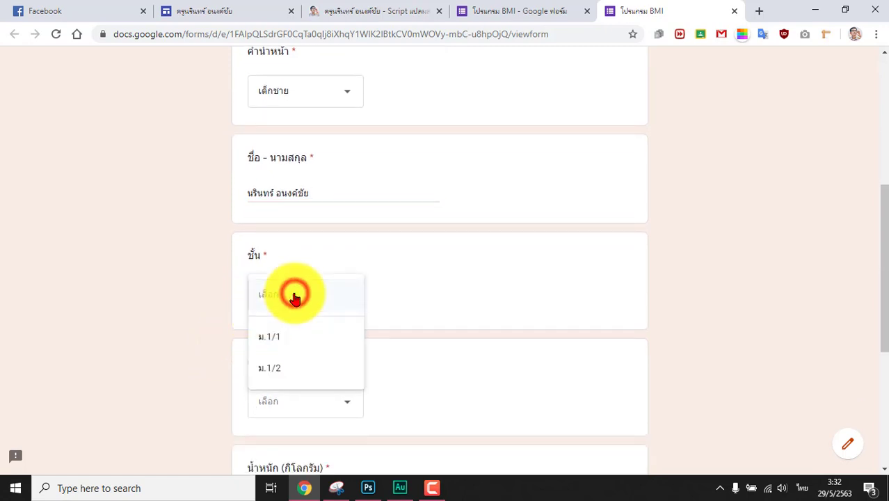
left_click(277, 338)
scroll(306, 311, "down", 2)
left_click(310, 272)
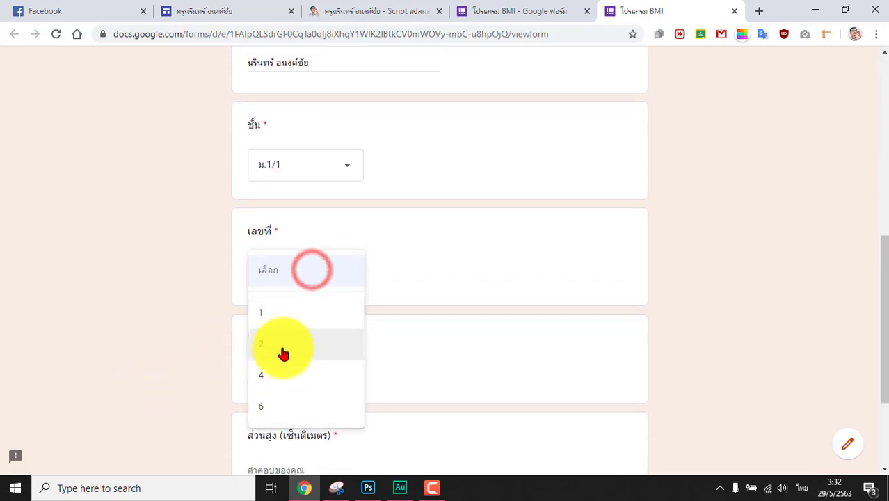
left_click(278, 372)
Enter weight 70 kg and height 178 cm, then return to the form editor.
left_click(164, 370)
left_click(282, 369)
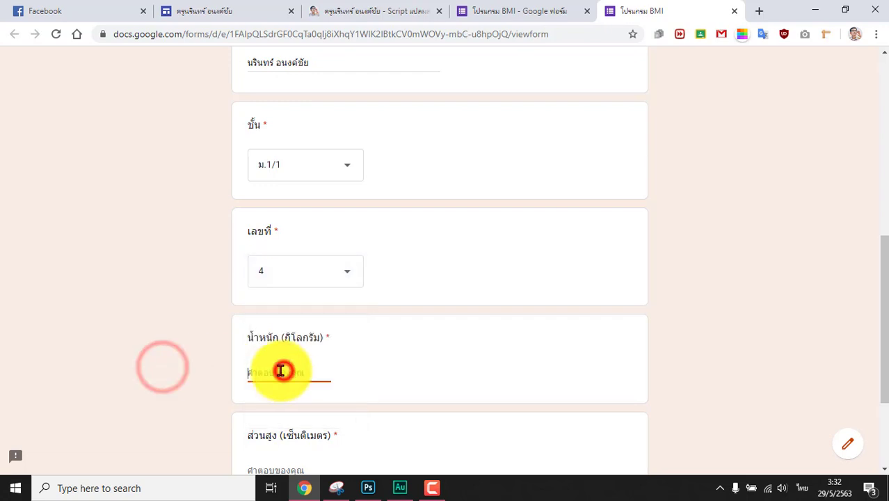
type("70")
scroll(286, 376, "down", 2)
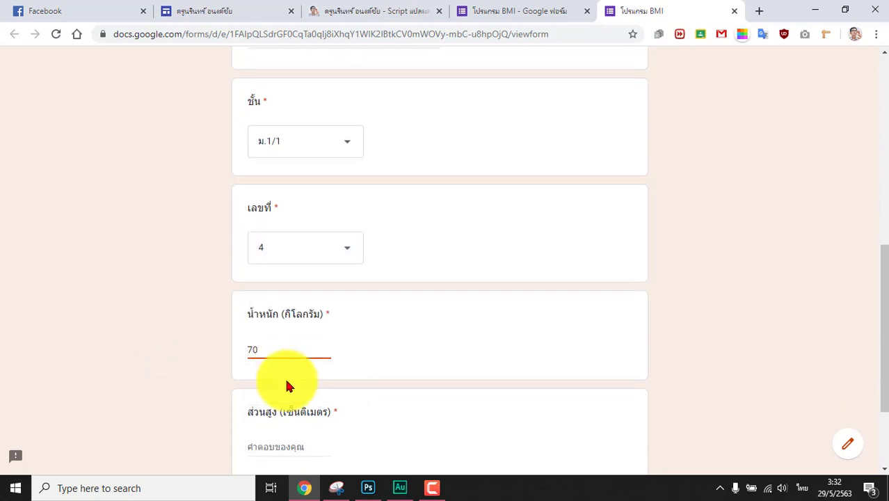
left_click(294, 318)
type("178")
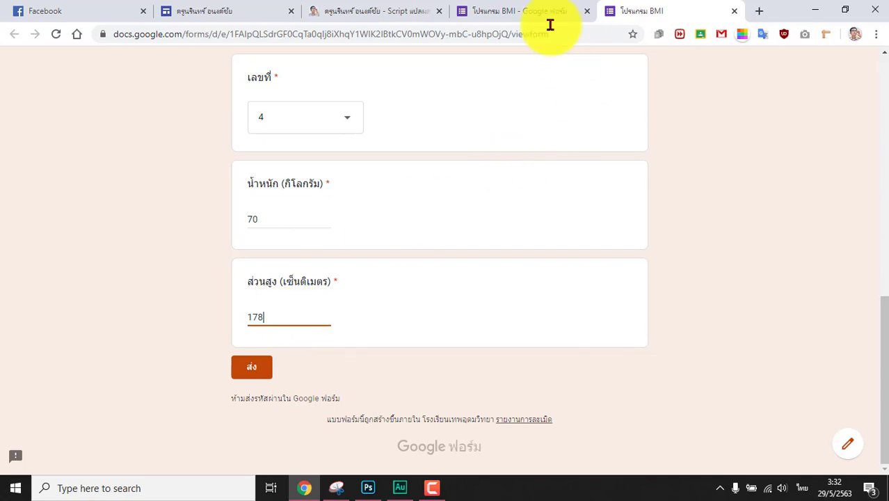
left_click(513, 12)
Open the linked response spreadsheet, select row 8, and return to the filled-in form.
left_click(440, 106)
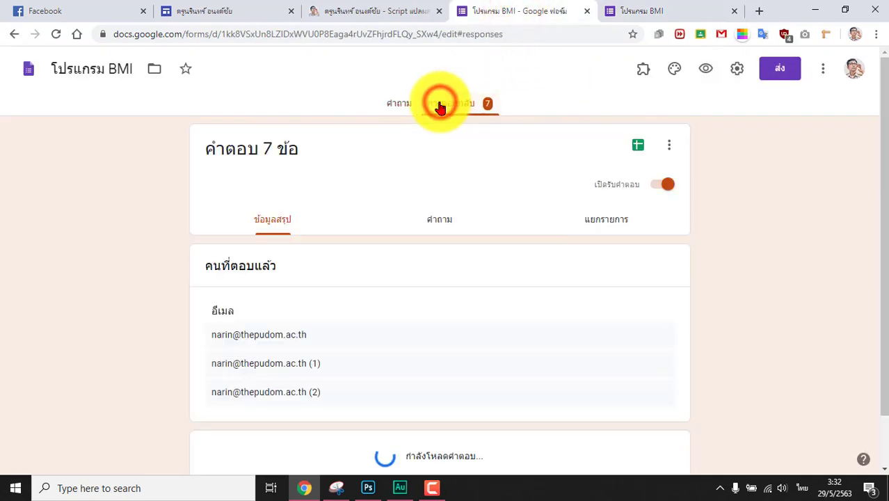
left_click(636, 144)
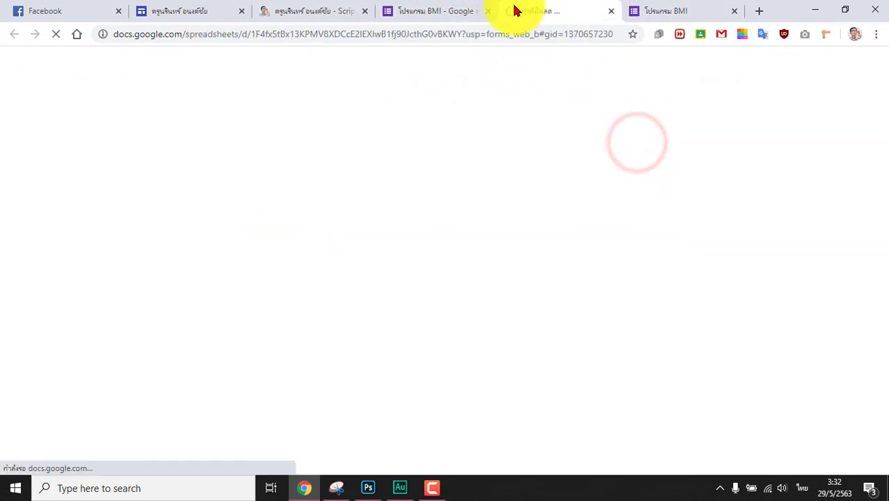
left_click(427, 11)
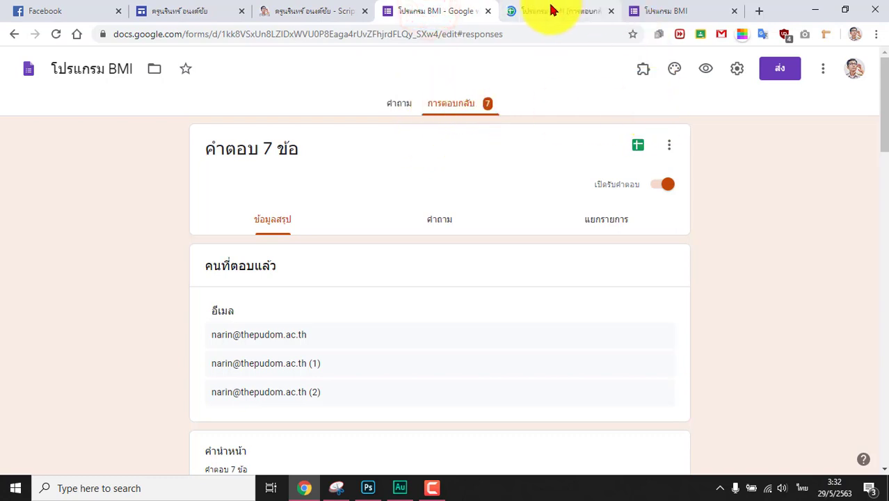
left_click(552, 9)
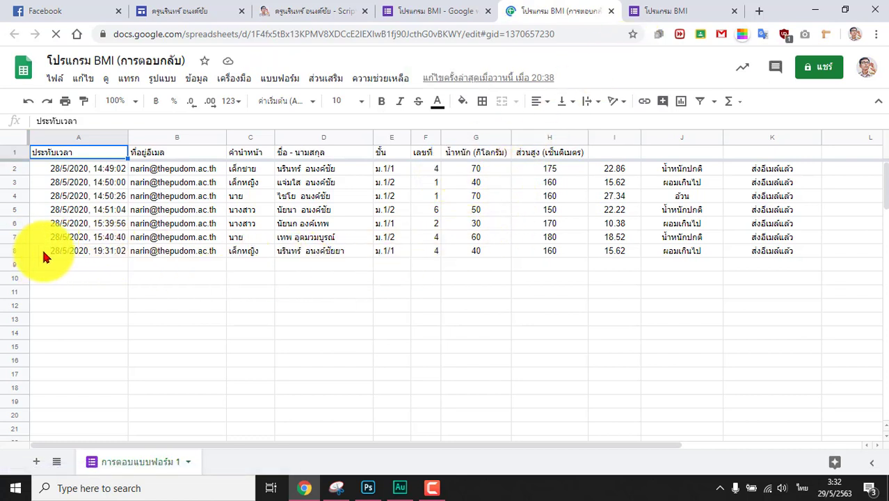
left_click_drag(50, 252, 765, 254)
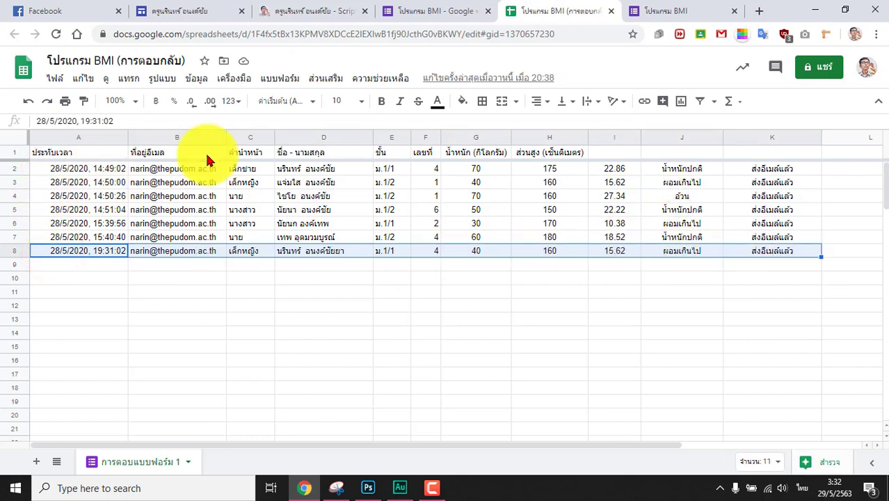
left_click(658, 10)
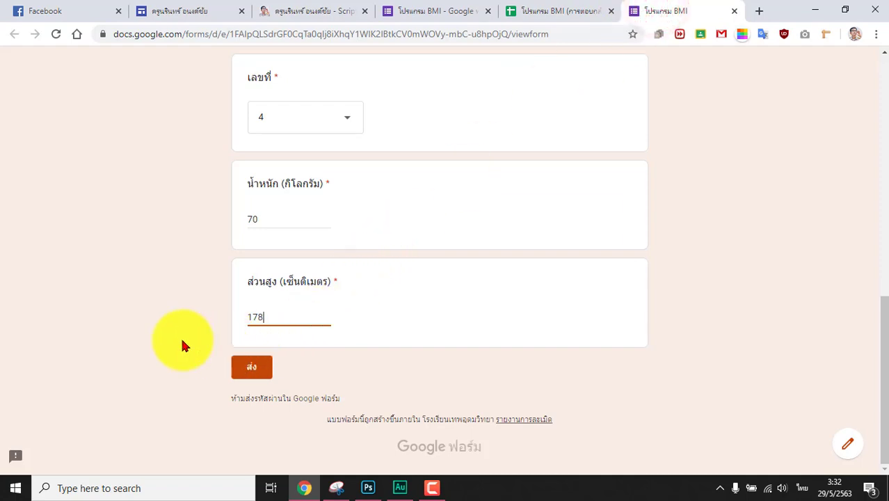
Submit the test entry and check row 9's BMI 22.09, weight category and email status.
left_click(249, 366)
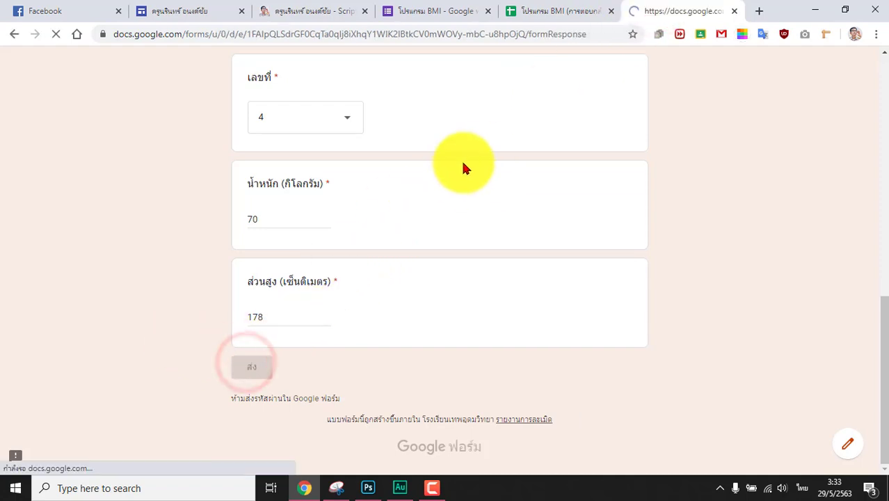
left_click(535, 11)
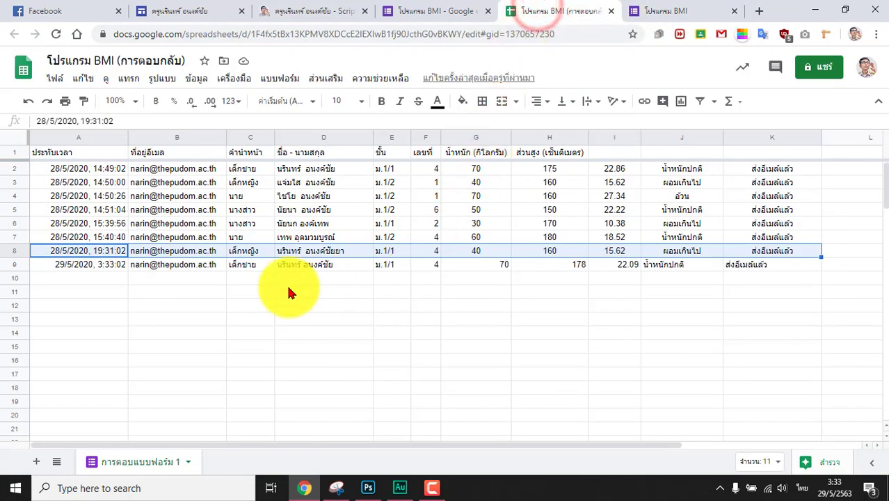
left_click(615, 265)
left_click(669, 267)
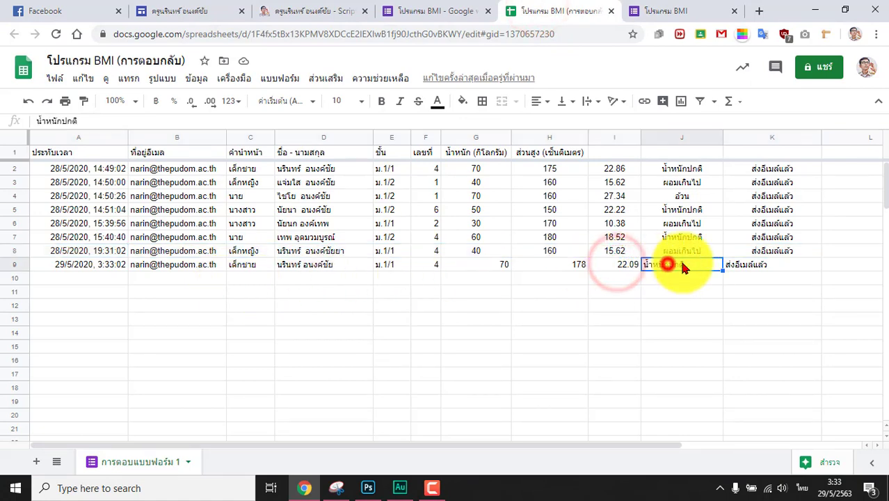
left_click(759, 265)
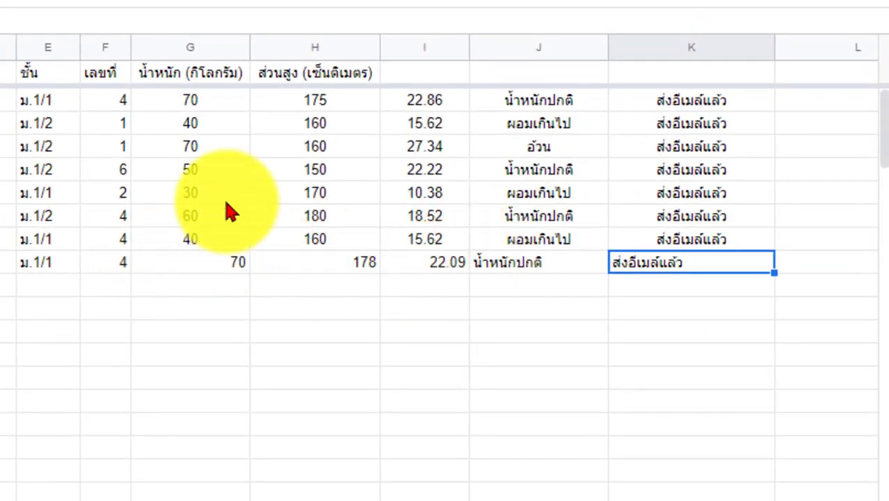
Inspect row 9's weight 70, BMI, category, email status and address, then open Gmail.
left_click(151, 267)
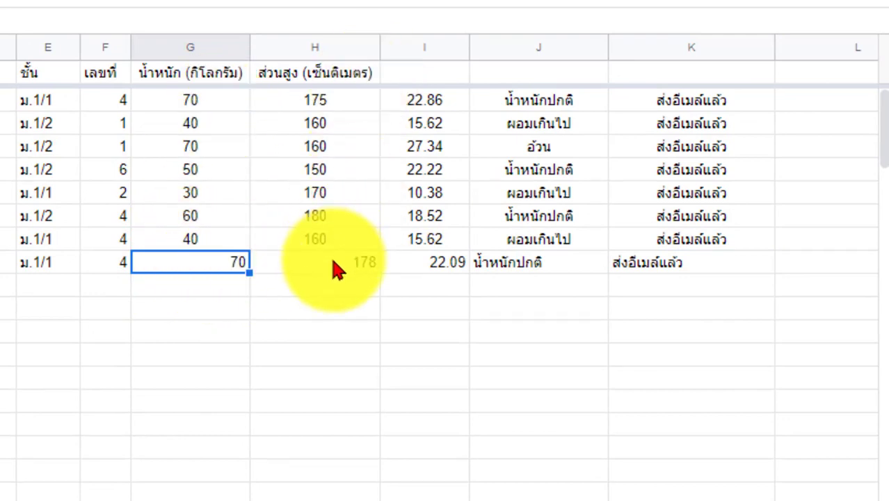
left_click(428, 268)
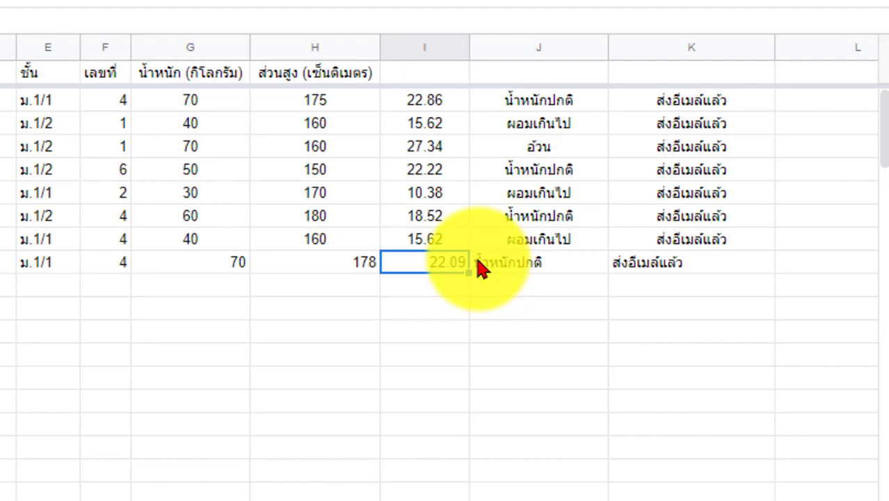
left_click(646, 264)
left_click(574, 263)
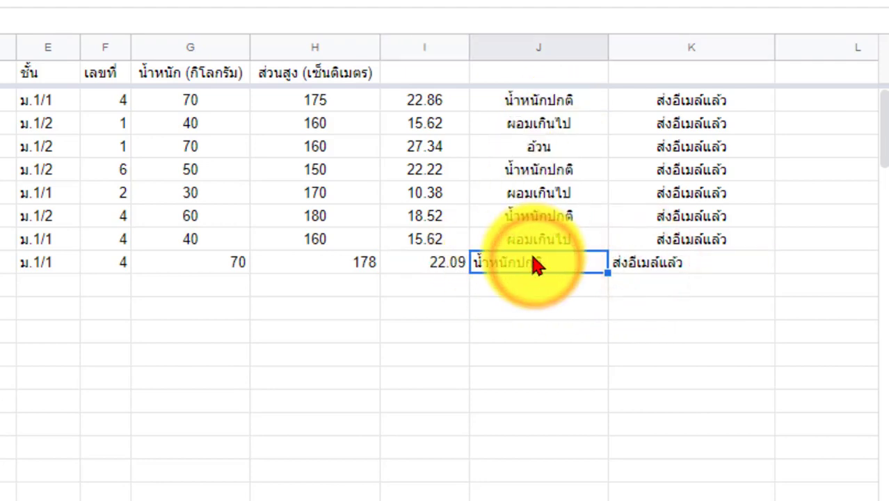
left_click(666, 268)
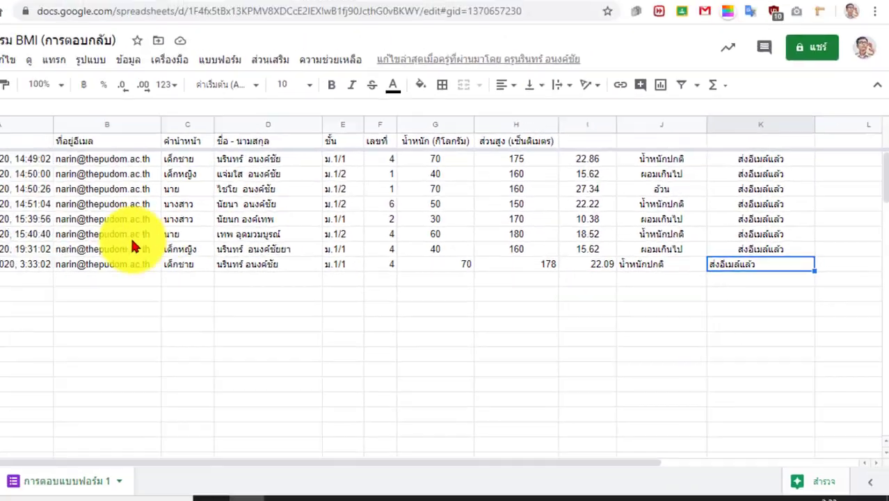
left_click(91, 264)
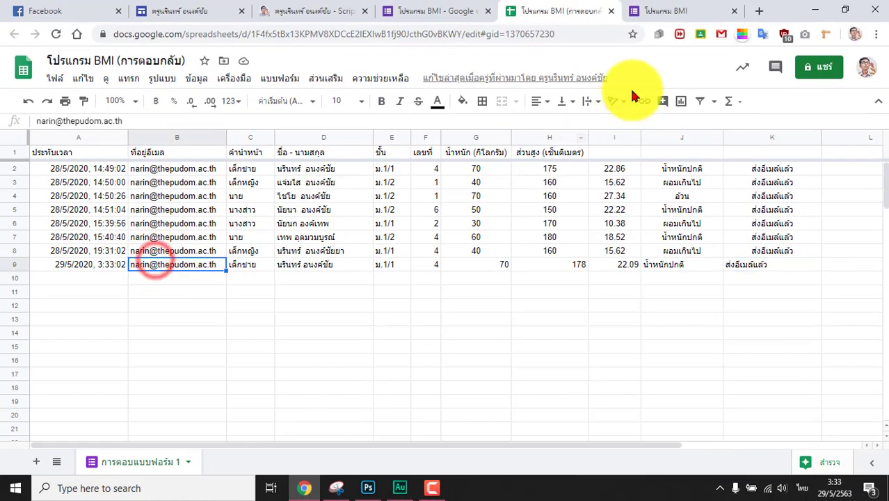
left_click(705, 11)
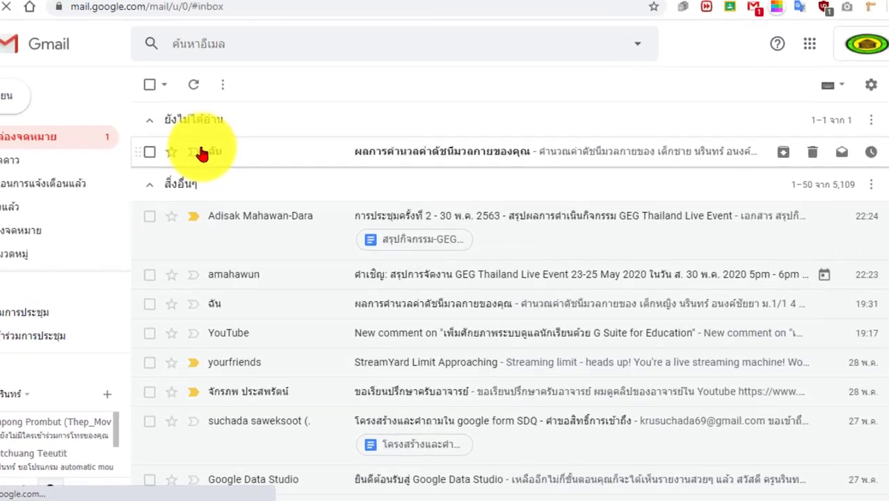
Read the result email reporting BMI 22.09 and น้ำหนักปกติ, then return to the spreadsheet.
left_click(391, 123)
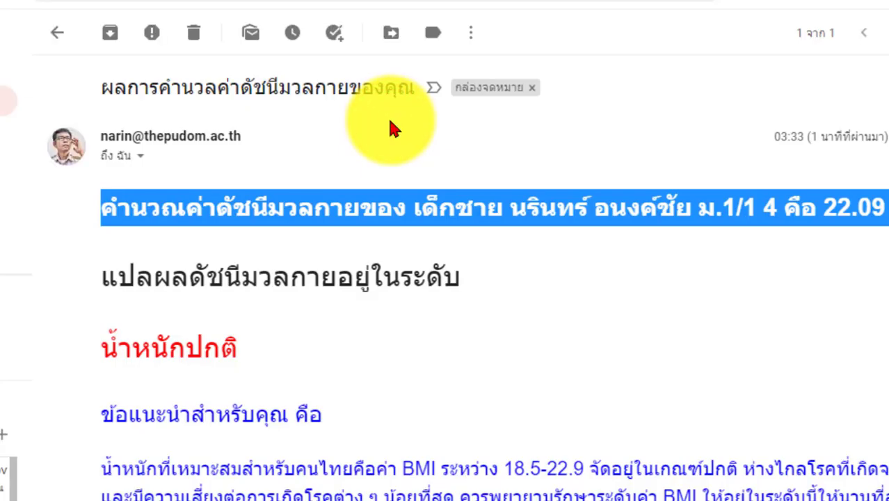
scroll(390, 125, "down", 2)
scroll(647, 133, "up", 1)
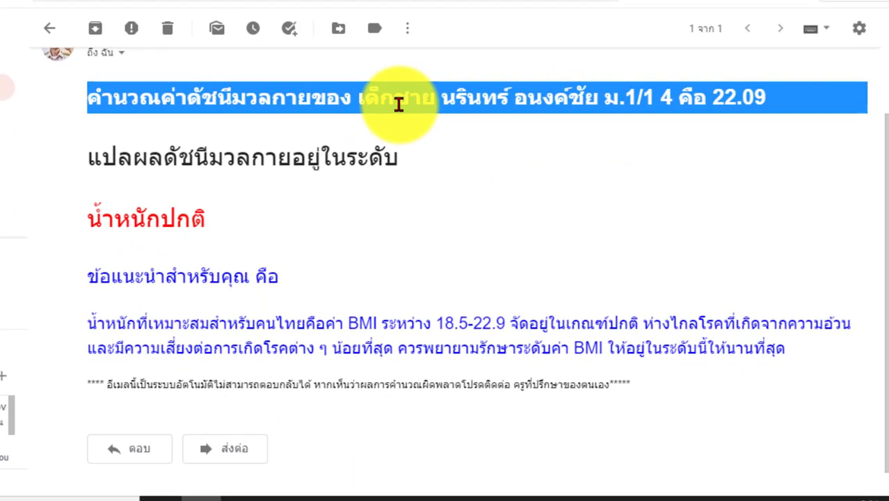
left_click_drag(398, 103, 641, 98)
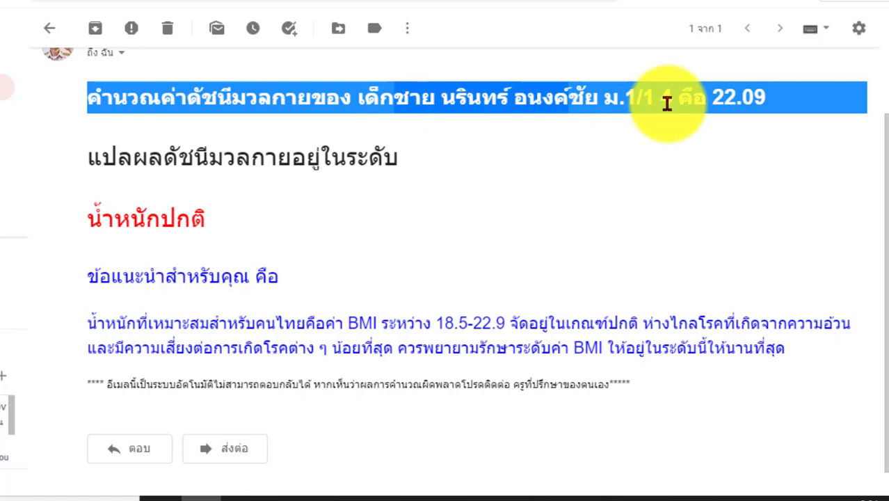
left_click(669, 101)
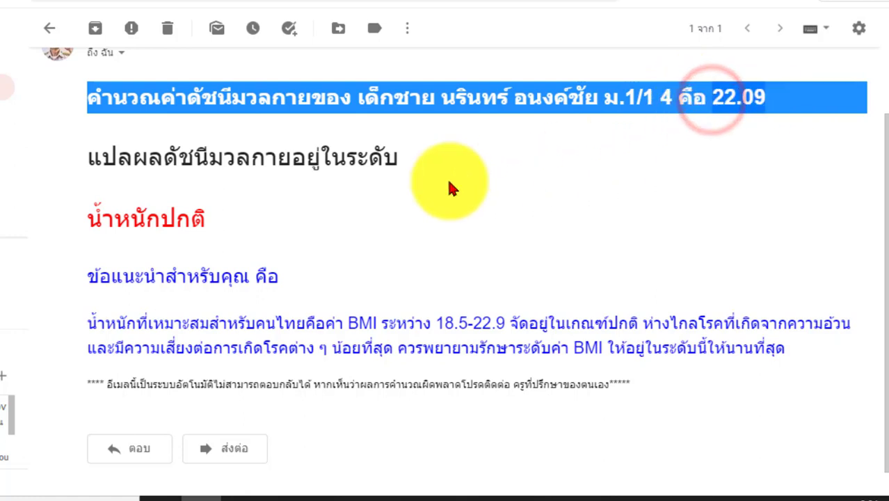
scroll(299, 278, "down", 1)
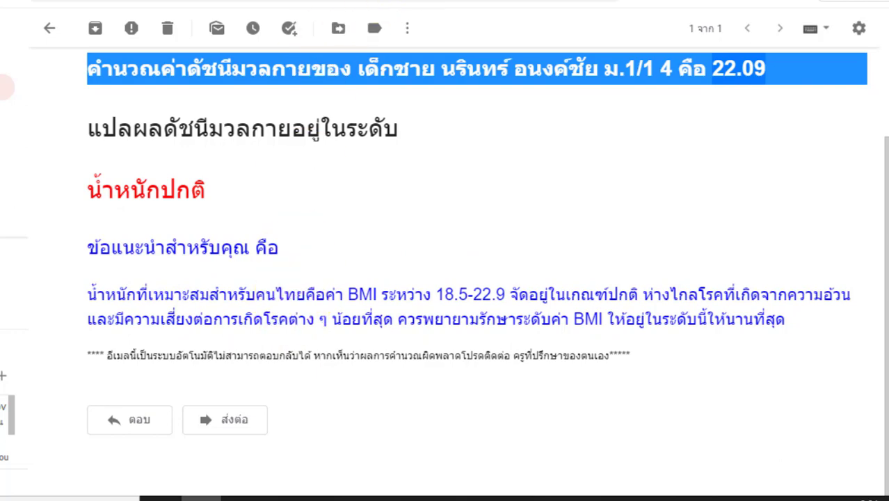
key("ctrl+Tab")
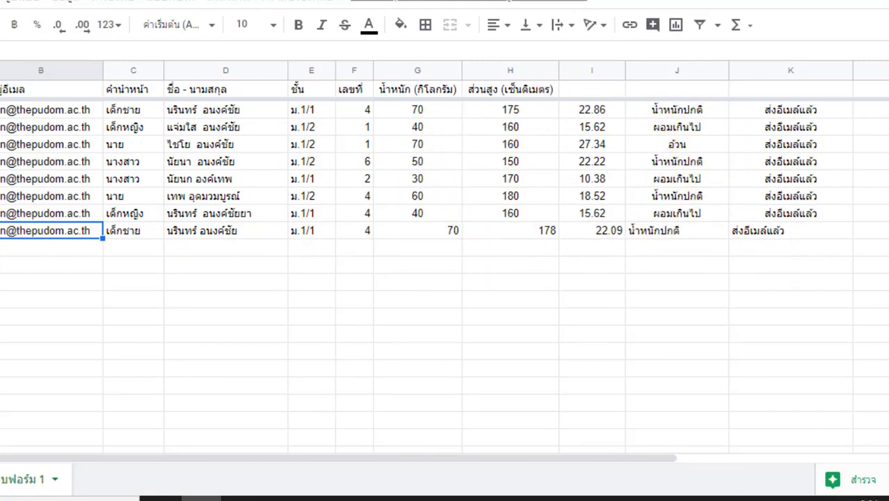
Select the response data range C2:K9.
left_click_drag(125, 111, 802, 240)
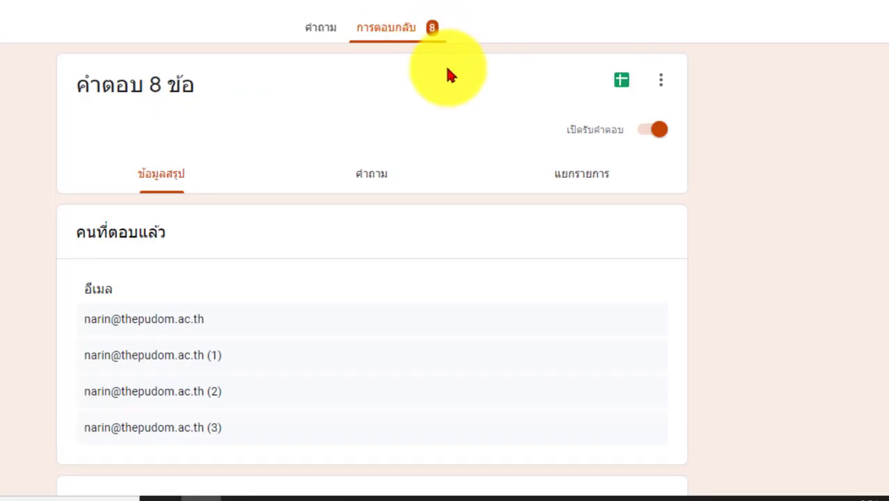
Scroll through the response summary charts down to the height chart.
scroll(399, 195, "down", 5)
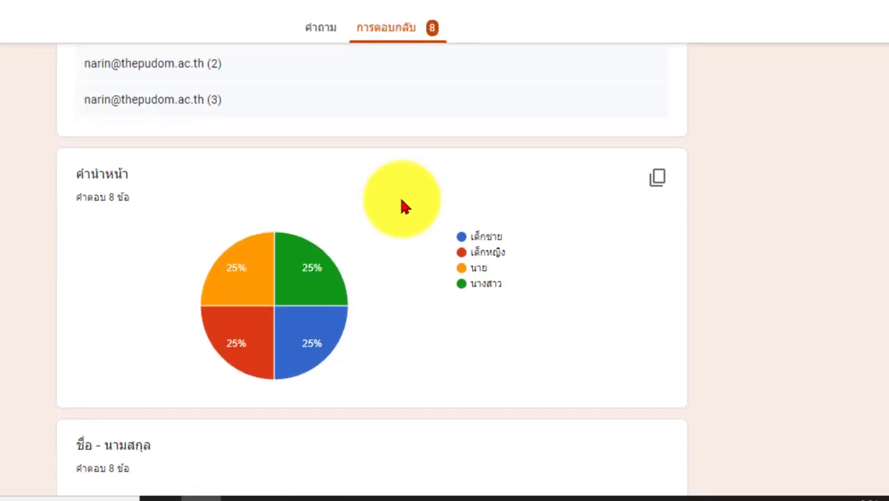
scroll(399, 188, "up", 5)
scroll(399, 185, "down", 3)
scroll(398, 182, "down", 9)
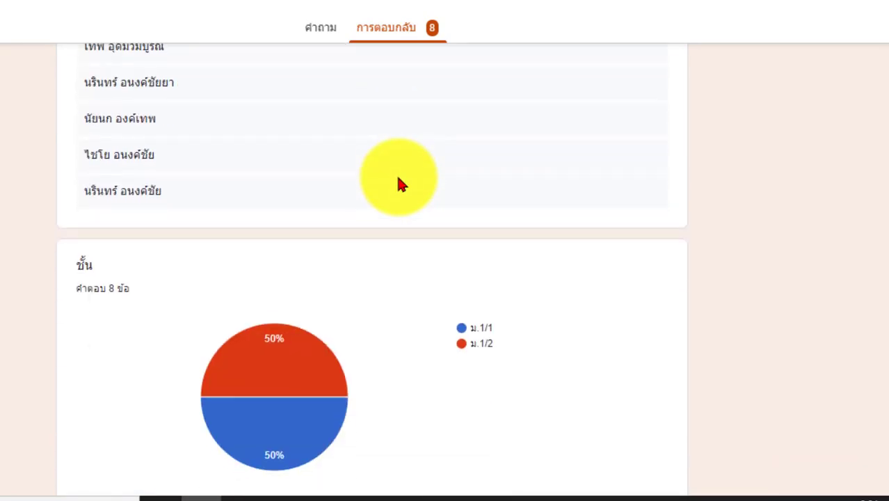
scroll(396, 174, "up", 5)
scroll(396, 175, "up", 4)
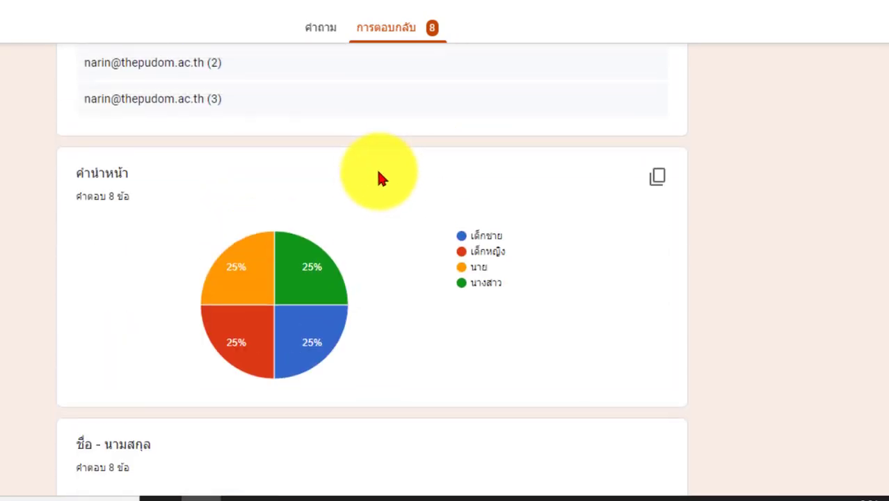
scroll(316, 209, "down", 5)
scroll(310, 222, "down", 10)
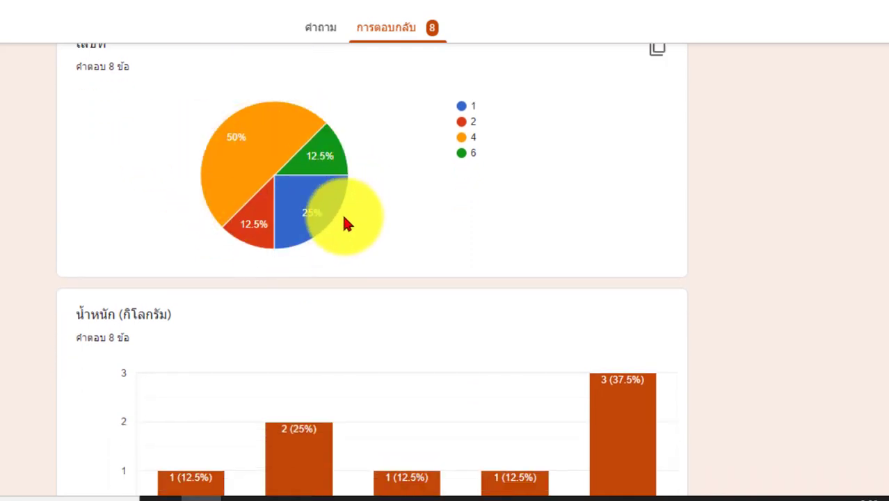
scroll(344, 230, "down", 5)
scroll(290, 231, "down", 1)
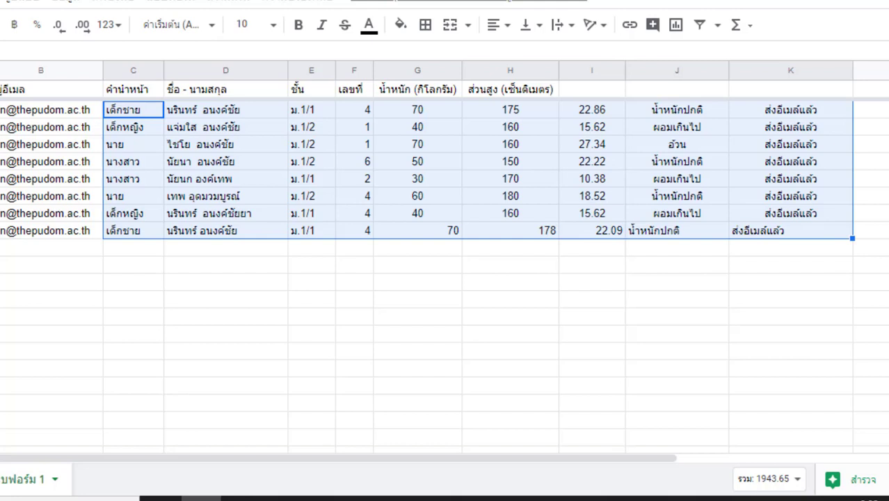
Select the new entry's height, weight 70 and values through the email status.
left_click(527, 229)
left_click(405, 230)
left_click_drag(701, 243, 786, 237)
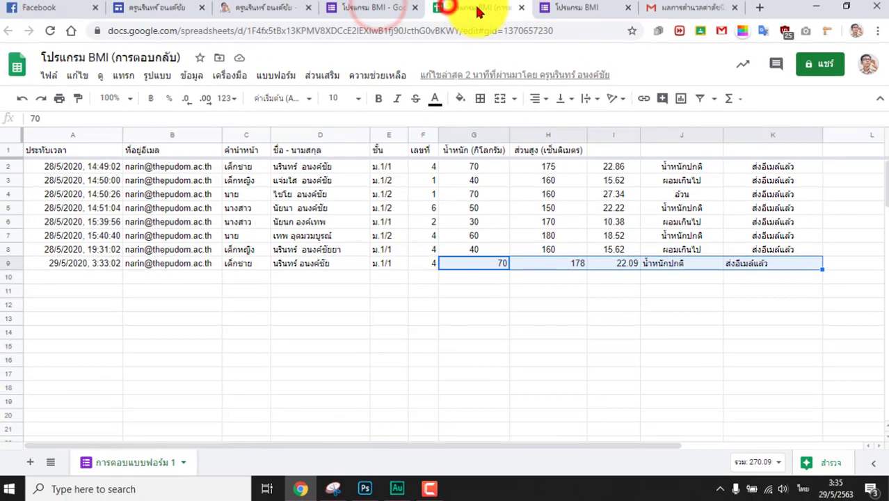
Close the spreadsheet tab and both BMI form tabs, then open a new tab.
left_click(458, 13)
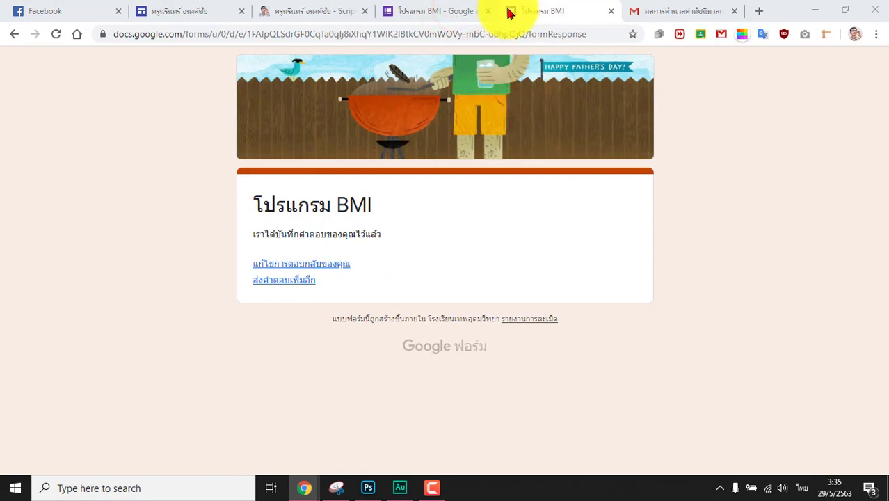
left_click(468, 14)
left_click(559, 13)
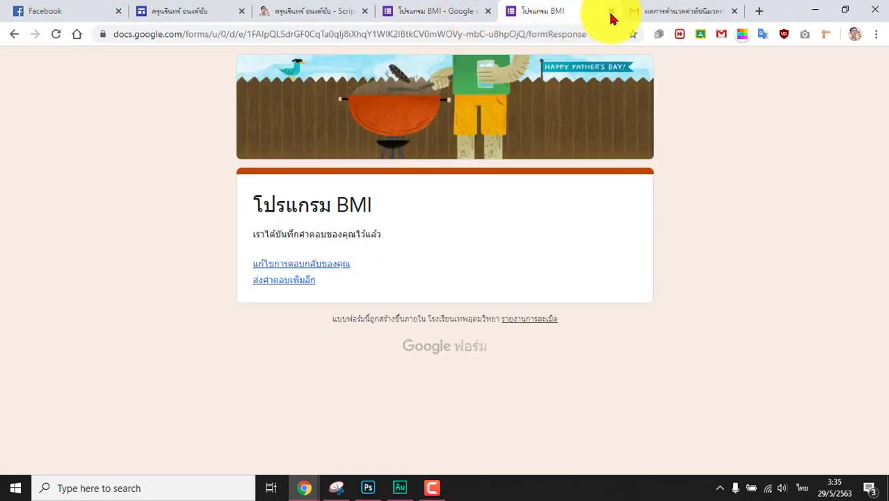
left_click(610, 11)
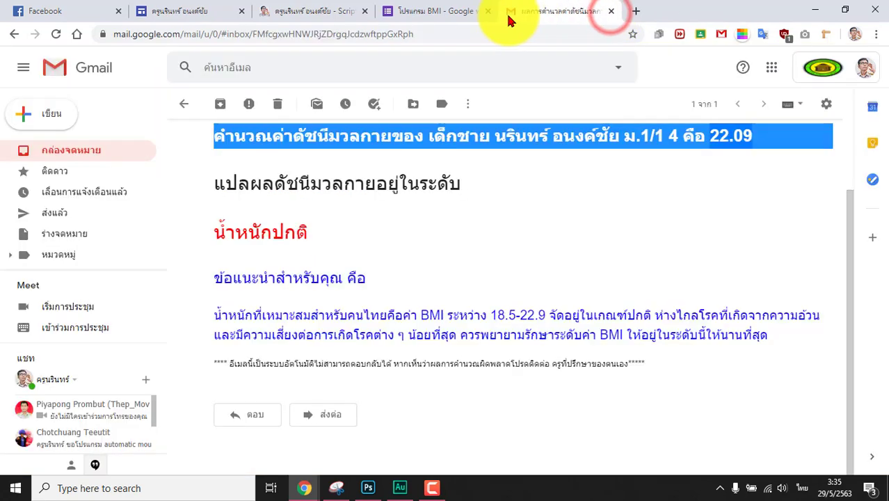
left_click(459, 11)
left_click(487, 12)
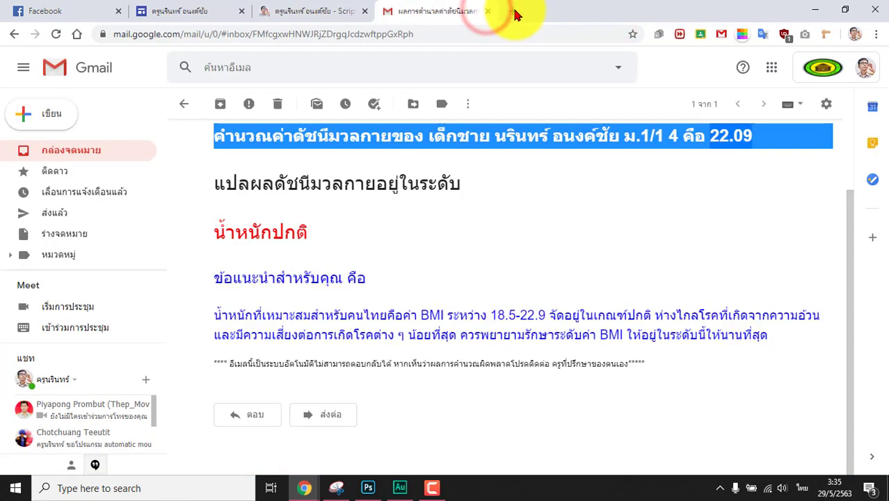
left_click(512, 10)
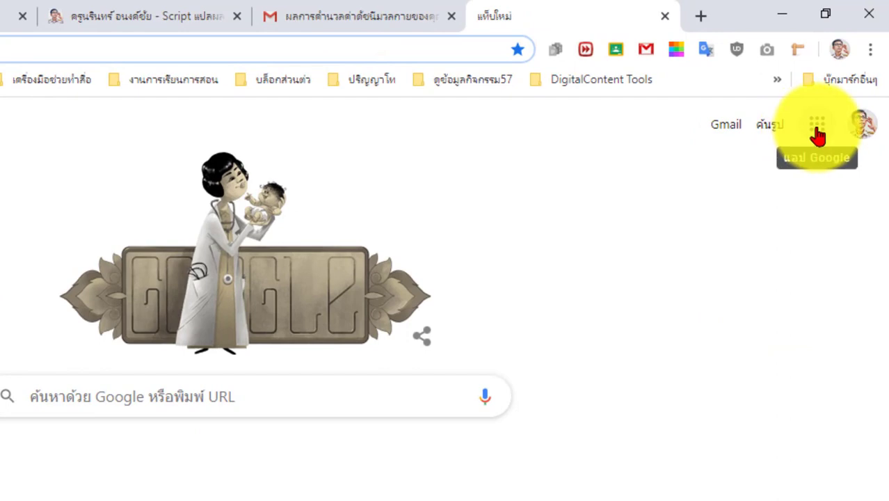
Create a blank form via the Google apps menu and select its untitled name.
left_click(817, 128)
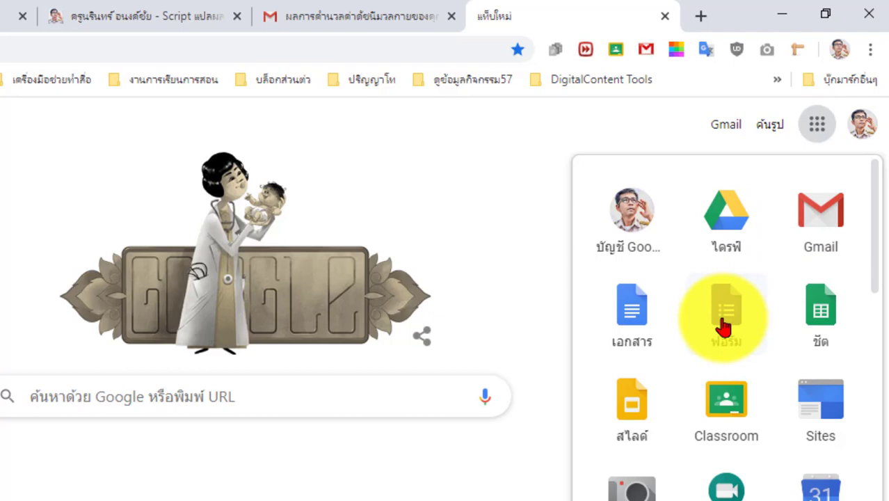
left_click(724, 324)
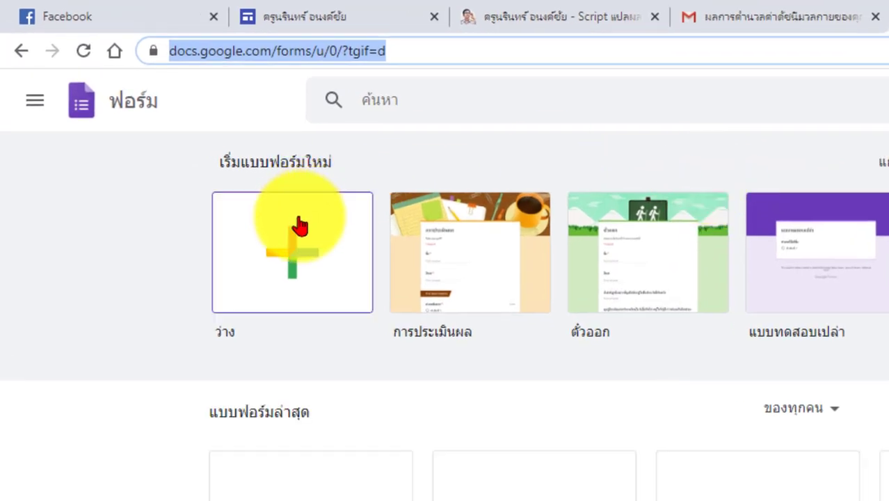
left_click(195, 171)
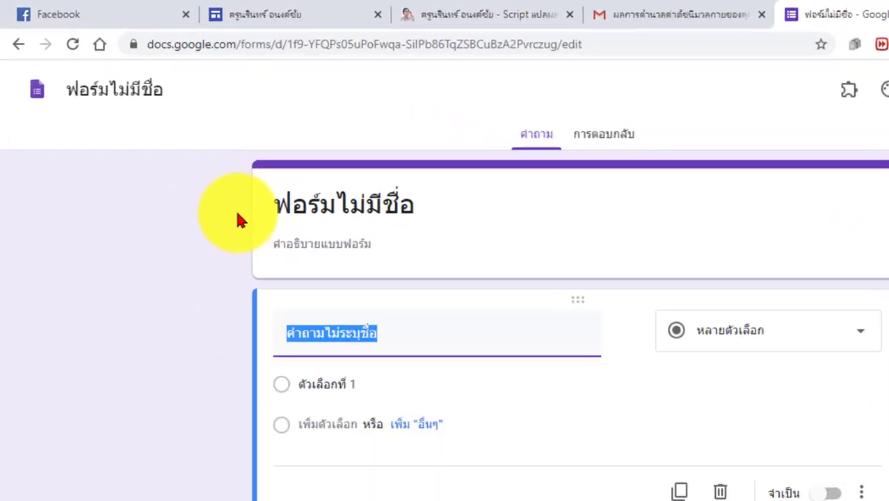
left_click(192, 111)
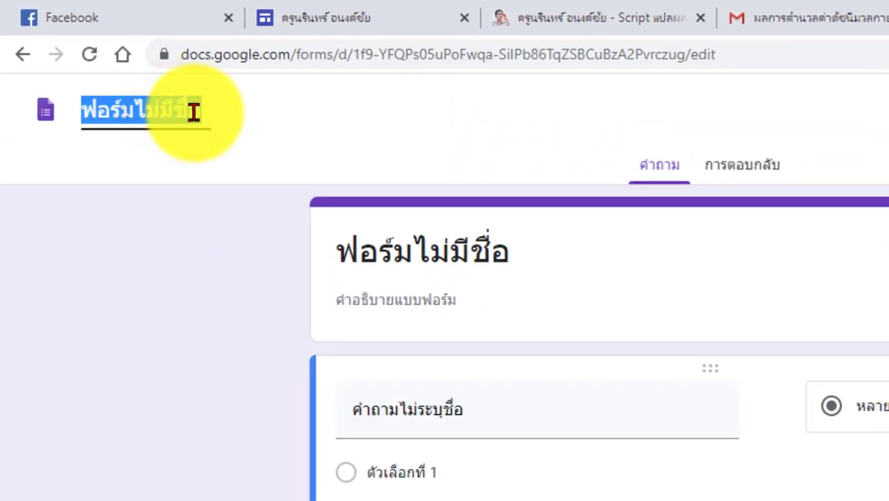
Name the file โปรแกรม BMI 1/2563 and retitle the form แบบกรอกข้อมูลน้ำหนักส่วนสูง 63.
type("แกรม BMI")
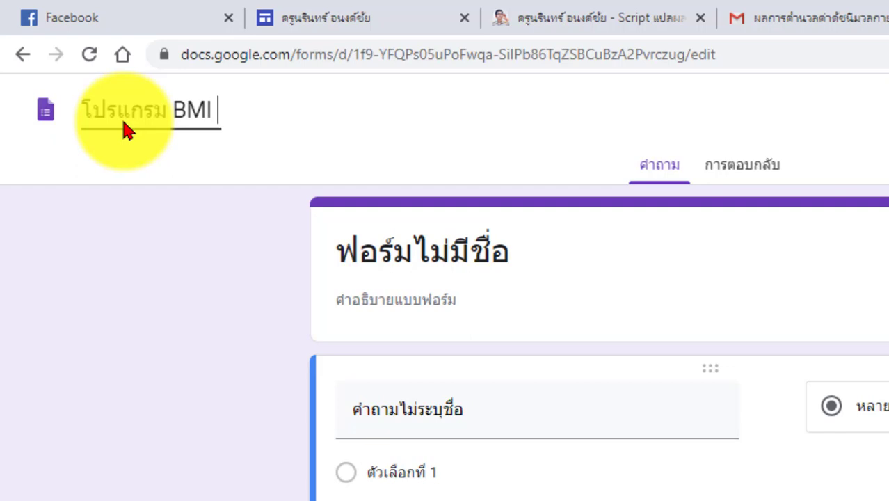
type("2563")
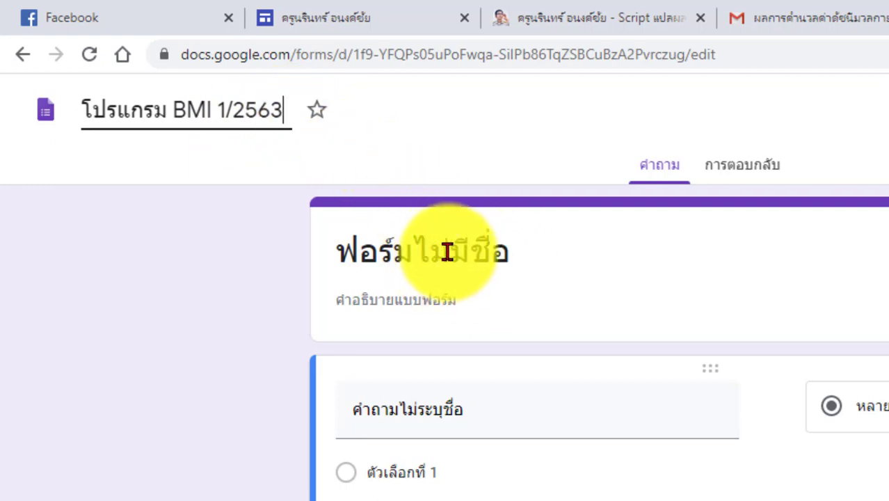
left_click(474, 253)
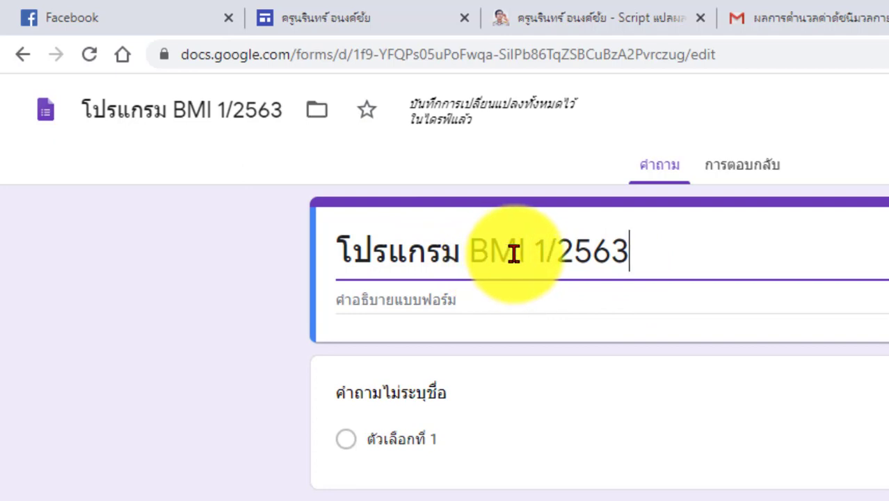
left_click_drag(337, 254, 661, 245)
type("C")
key("BackSpace")
type("แบบ")
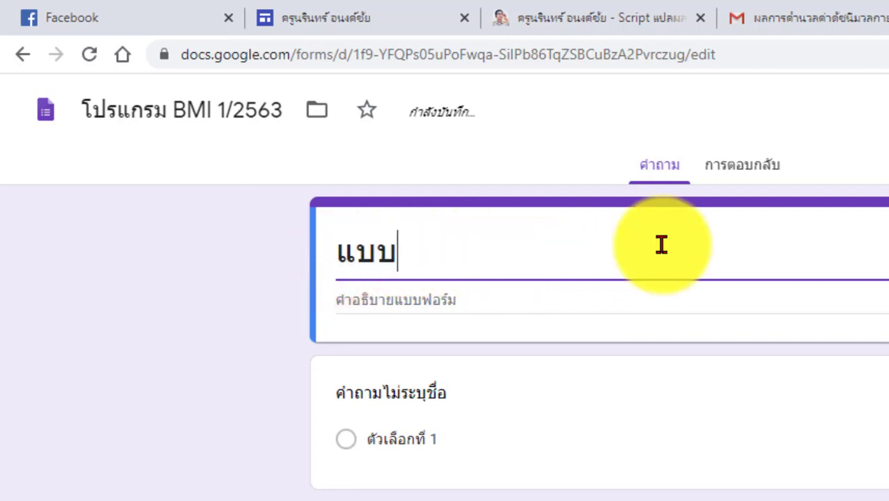
type("กรอกข้อ")
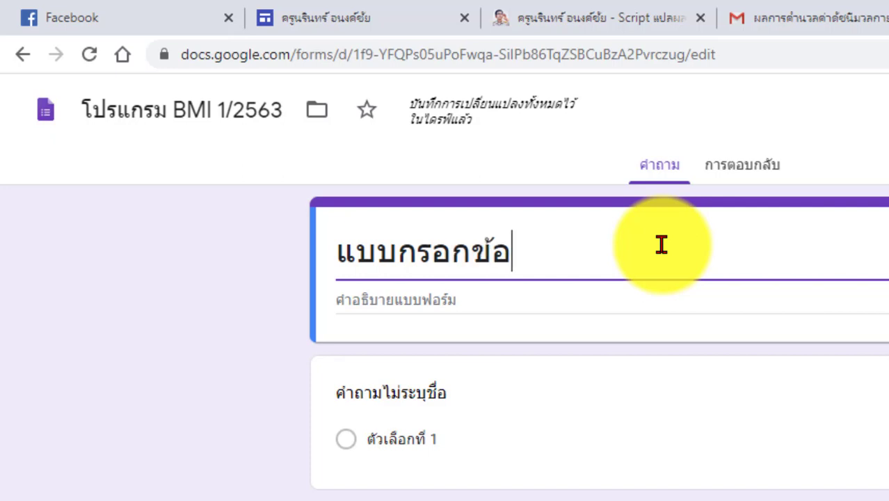
type("มูล")
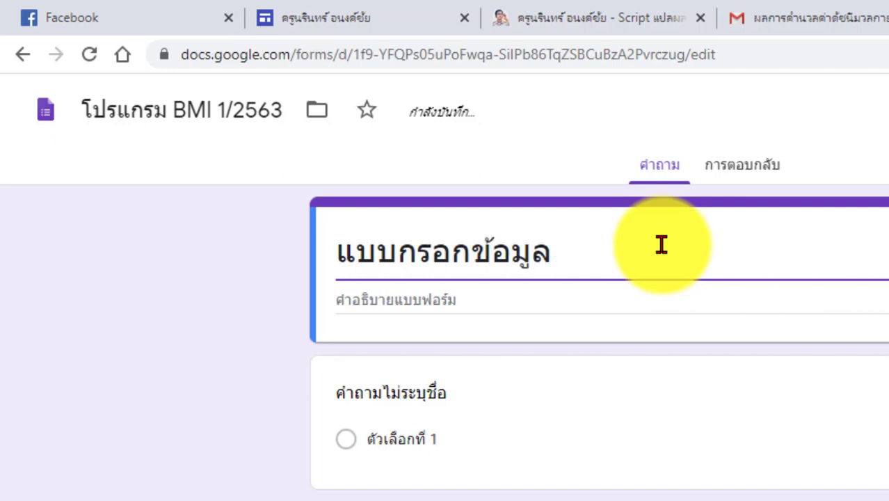
type("น้ำ")
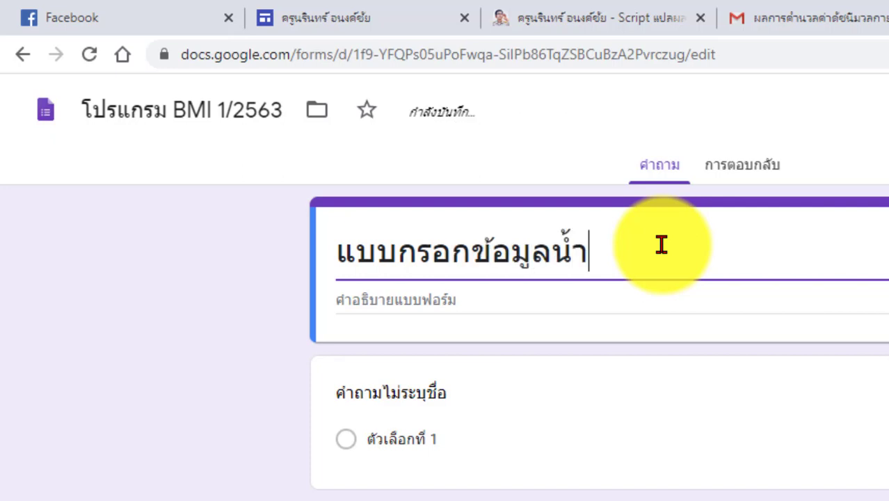
type("หนัก")
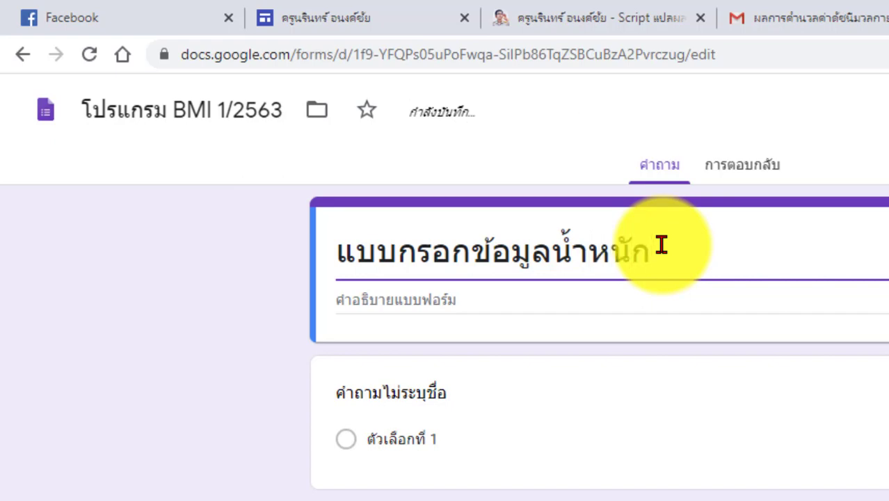
type("ส่วนสูง 63")
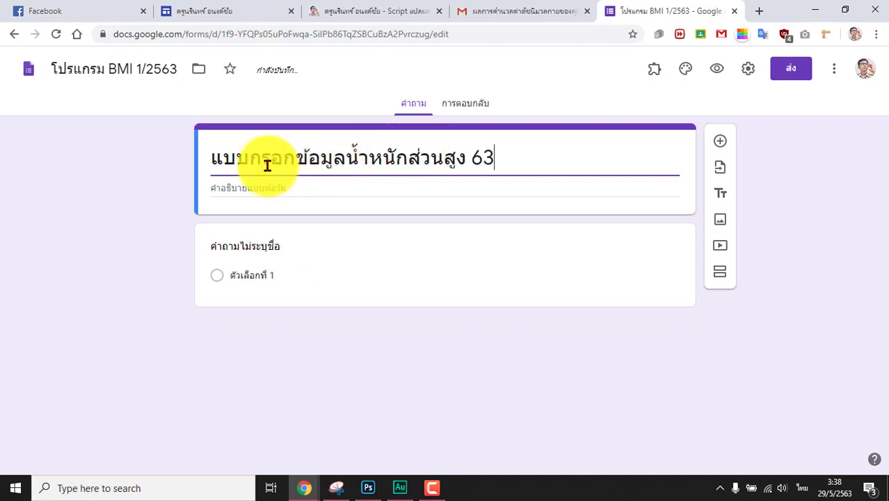
left_click(98, 164)
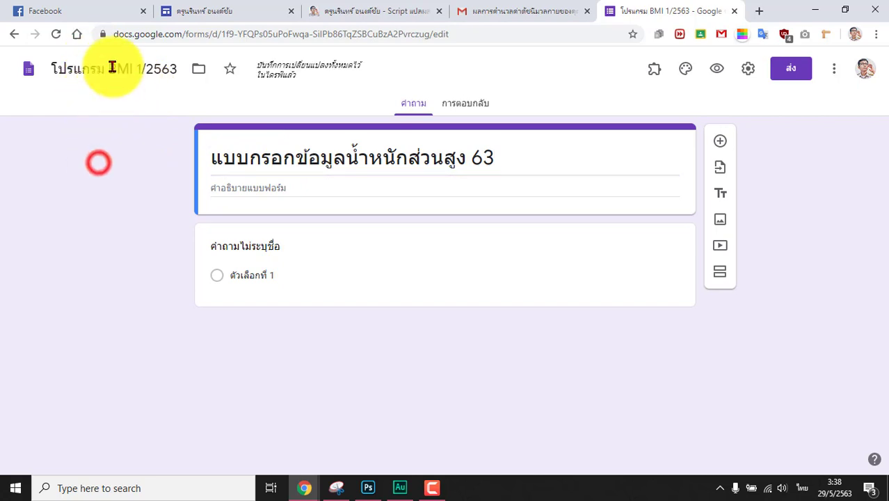
Confirm the file name stays โปรแกรม BMI 1/2563 and the new title is saved.
left_click(114, 67)
left_click(114, 165)
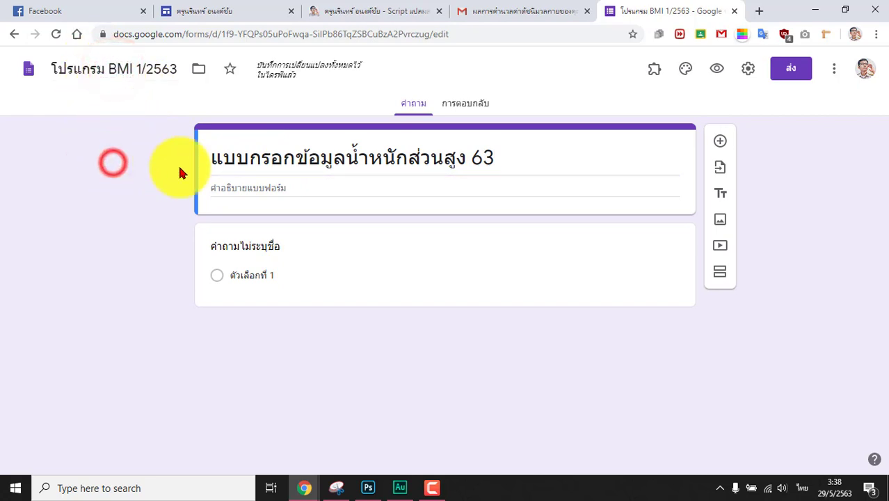
triple_click(273, 158)
left_click(108, 68)
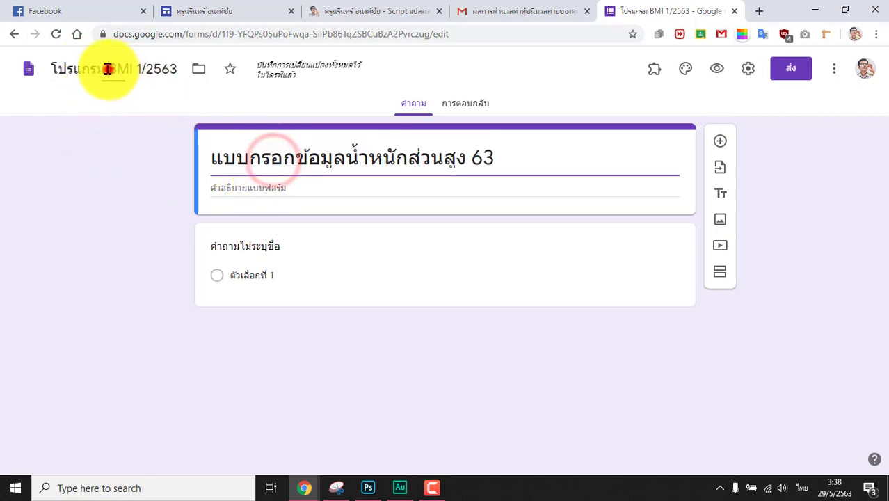
left_click(105, 164)
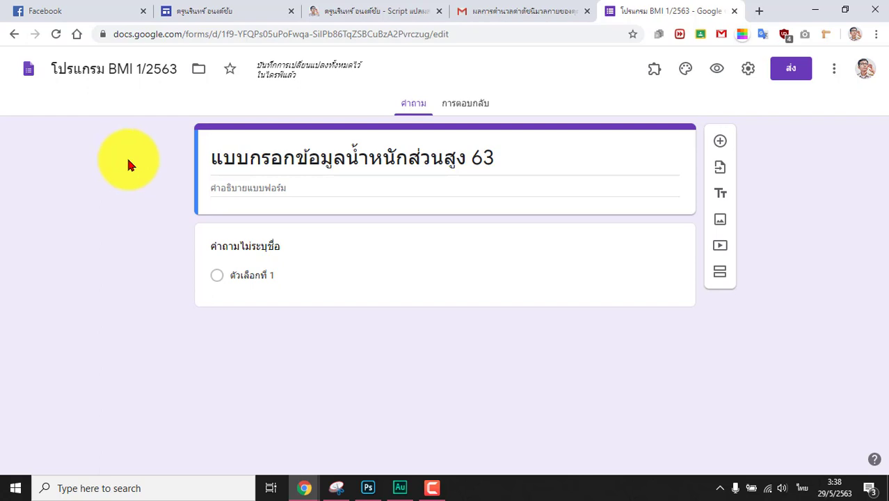
In Settings, collect email addresses, drop the school-only restriction, enable Edit after submit, and save.
left_click(746, 70)
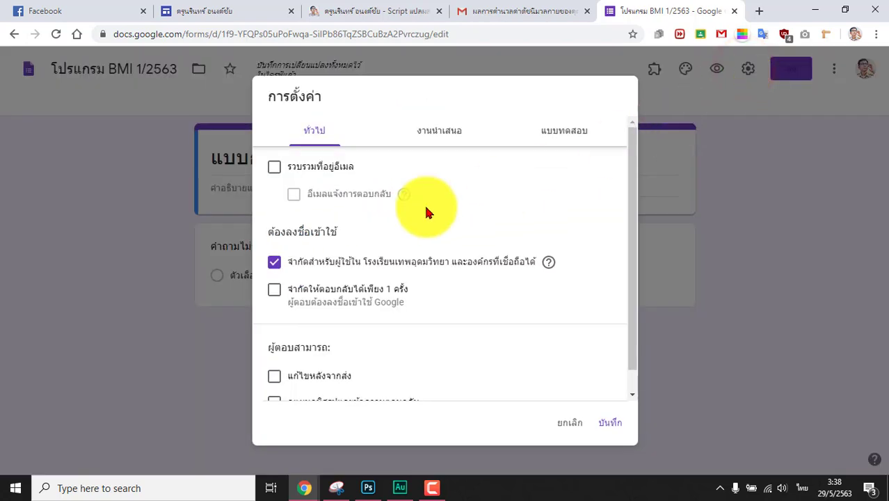
left_click(275, 167)
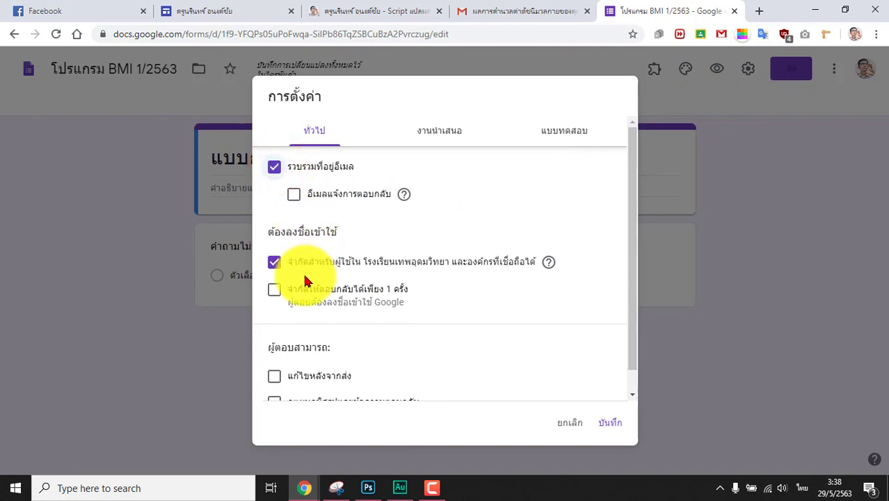
left_click(274, 263)
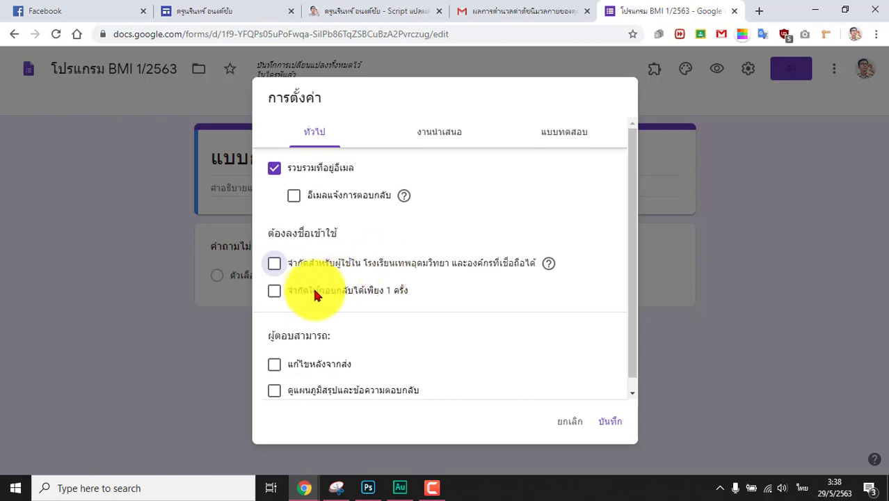
left_click(276, 293)
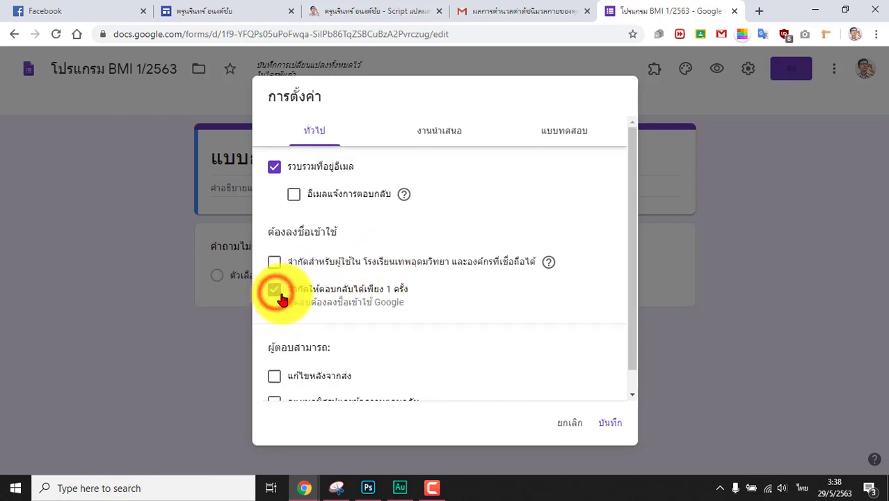
left_click(276, 293)
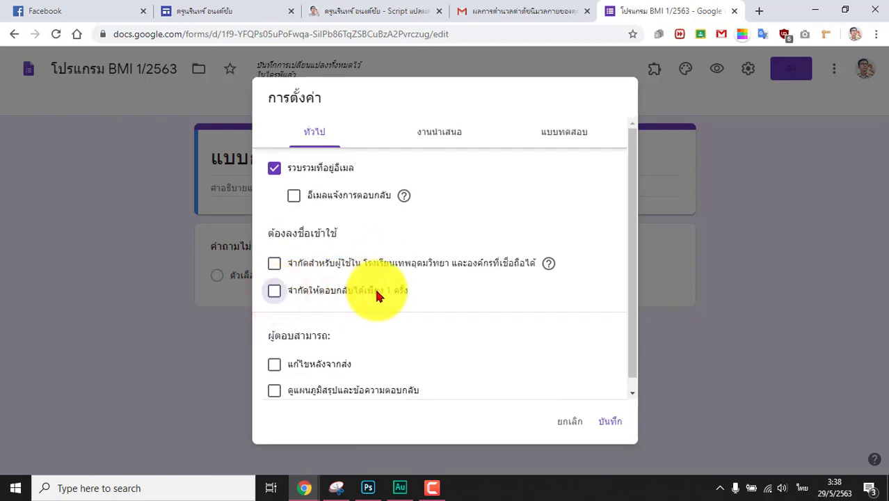
scroll(382, 299, "down", 1)
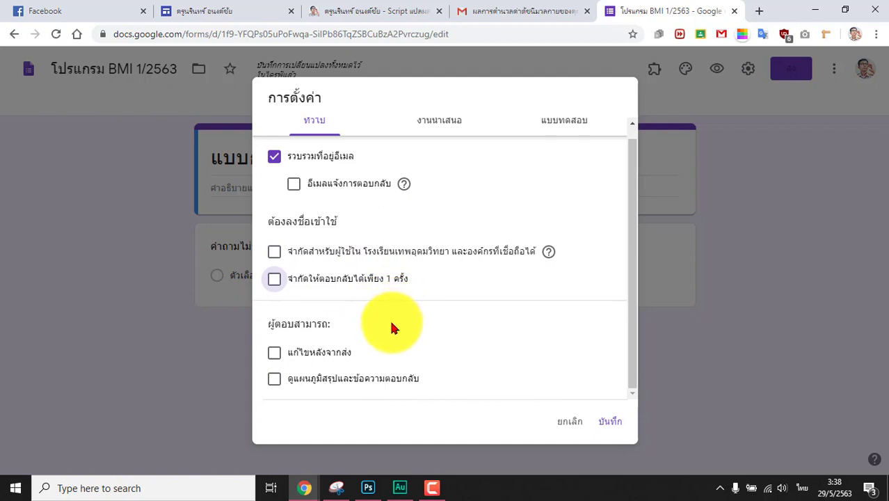
left_click(445, 121)
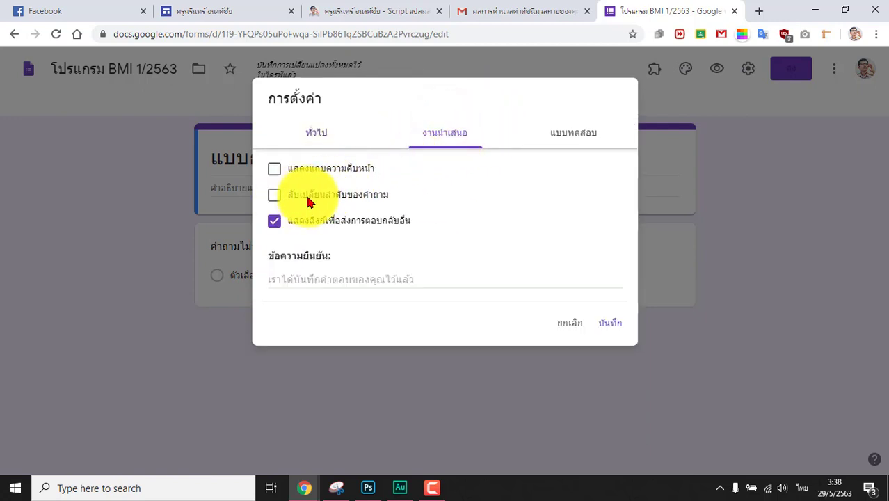
left_click(570, 135)
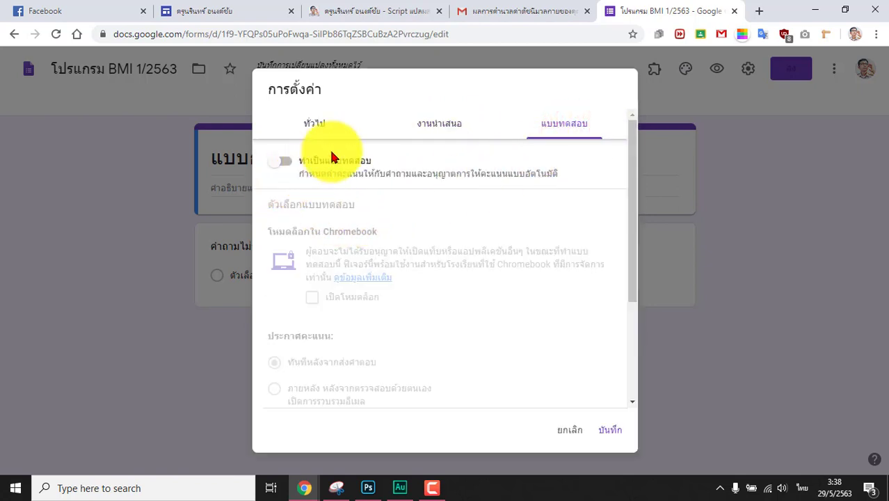
left_click(316, 123)
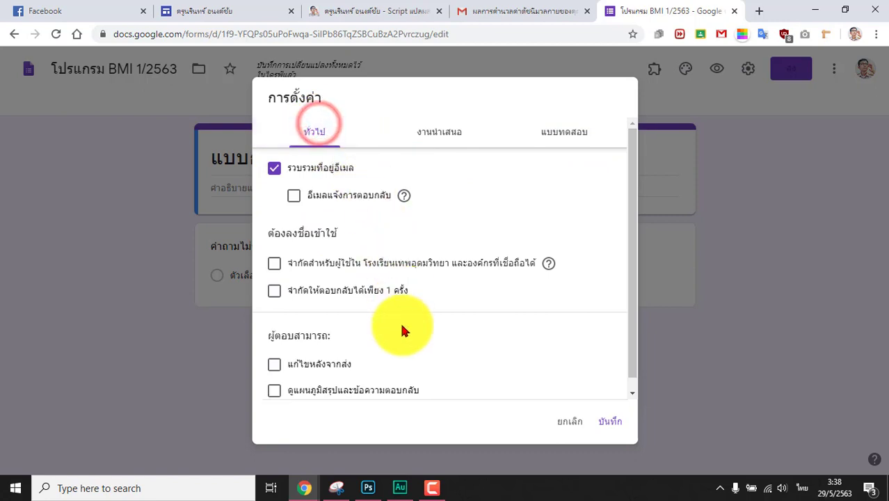
scroll(393, 338, "down", 1)
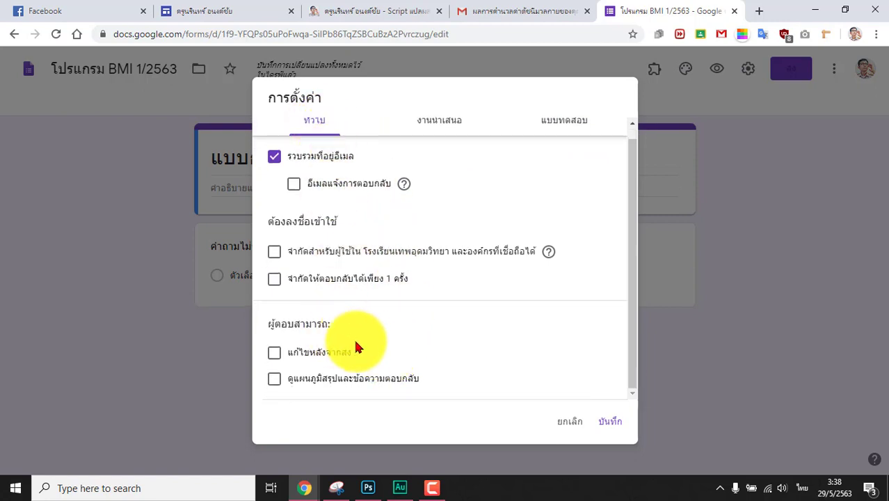
left_click(274, 353)
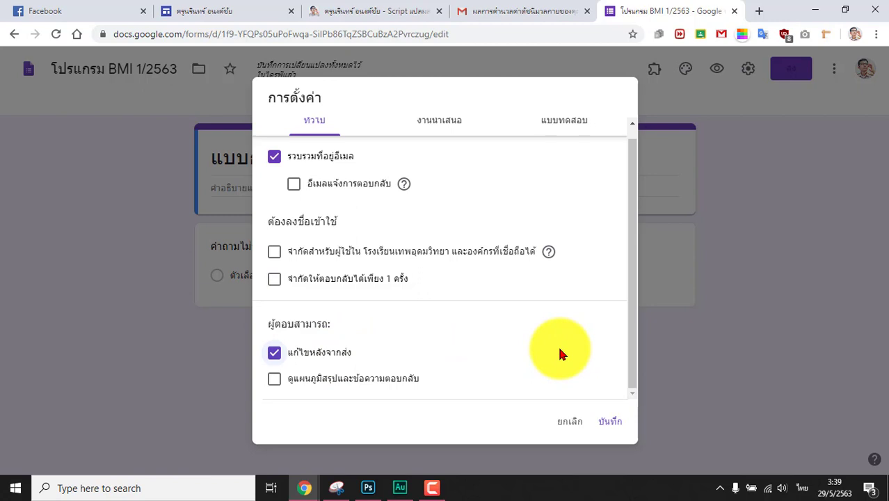
left_click(607, 422)
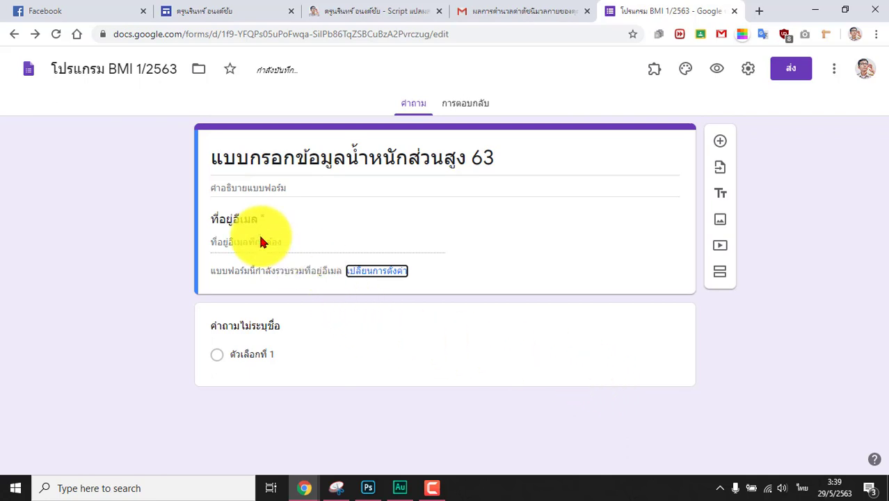
Title the second question คำนำหน้า with options เด็กชาย and เด็กหญิง.
left_click(237, 218)
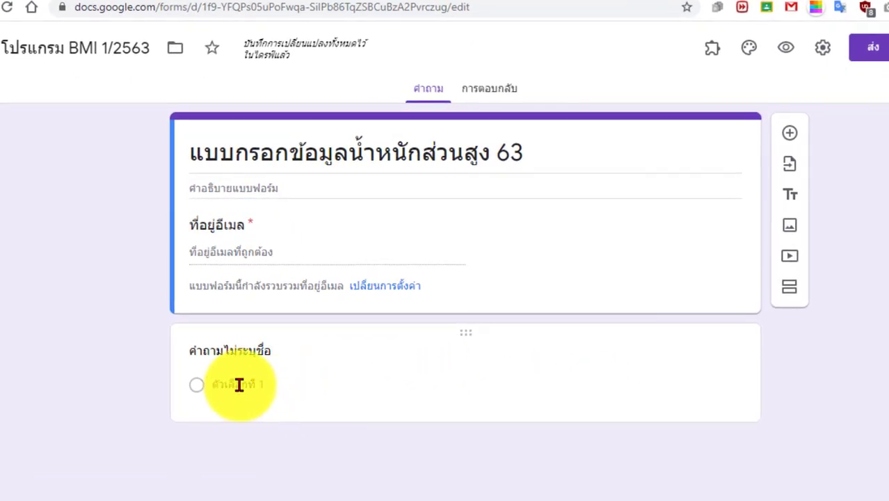
left_click(238, 353)
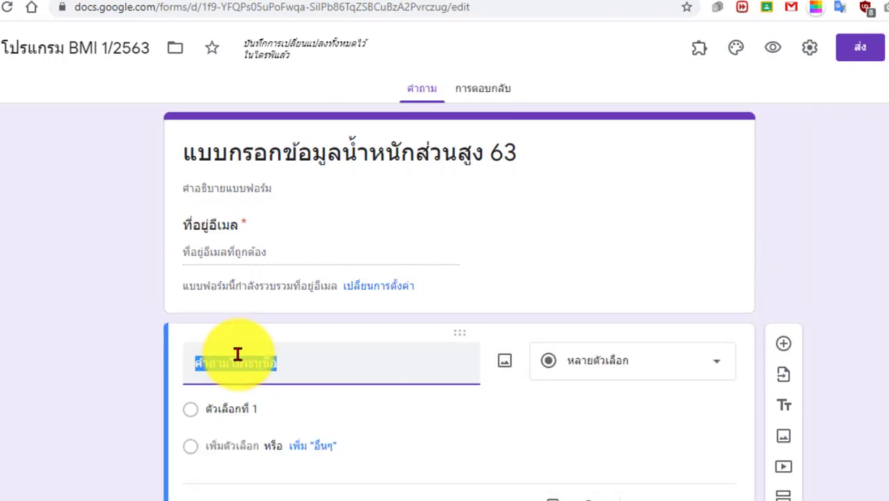
type("คำนำหน้า")
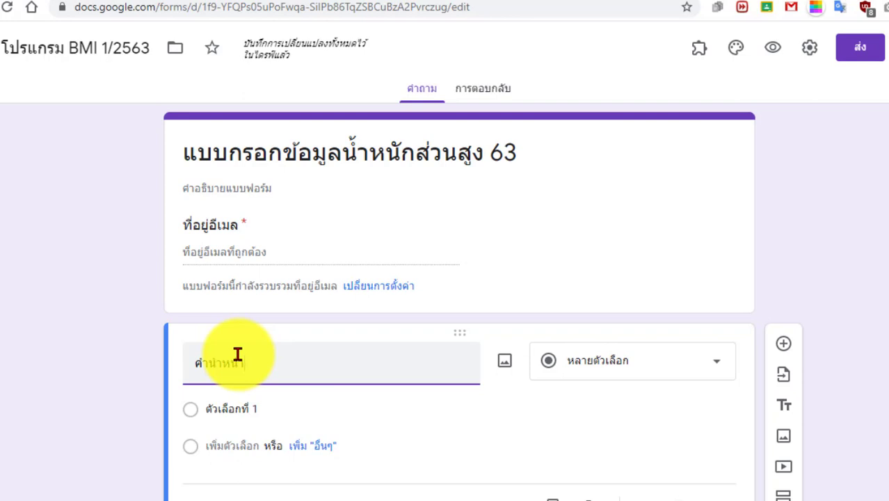
left_click(258, 415)
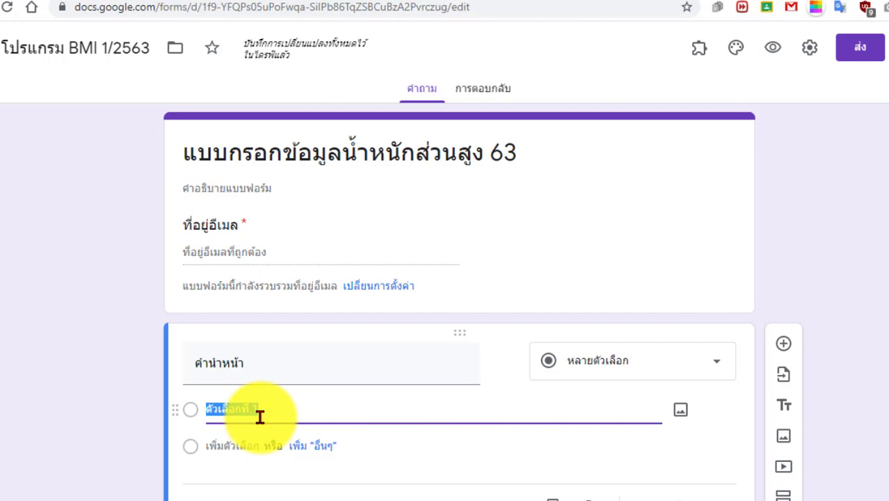
type("เค")
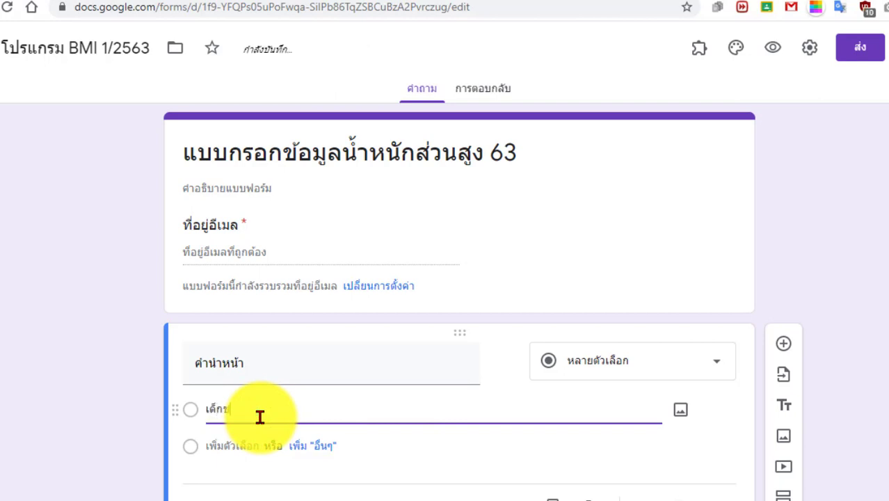
key("Tab")
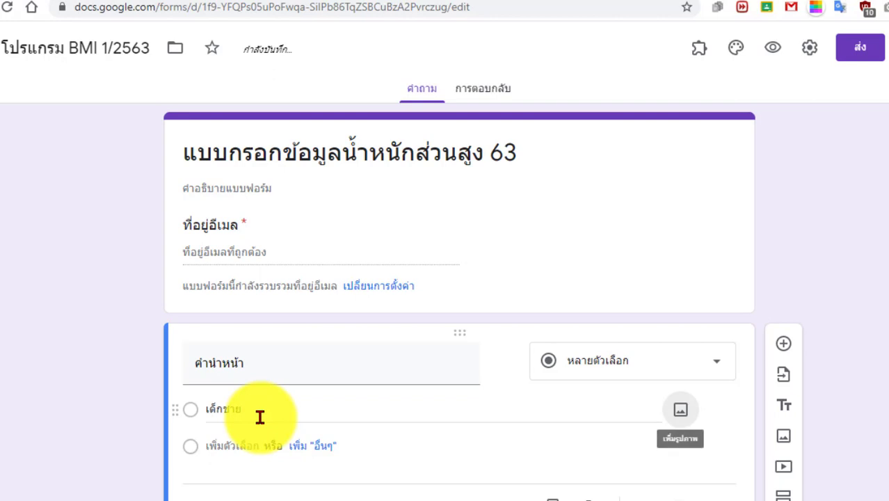
key("Tab")
type("เค")
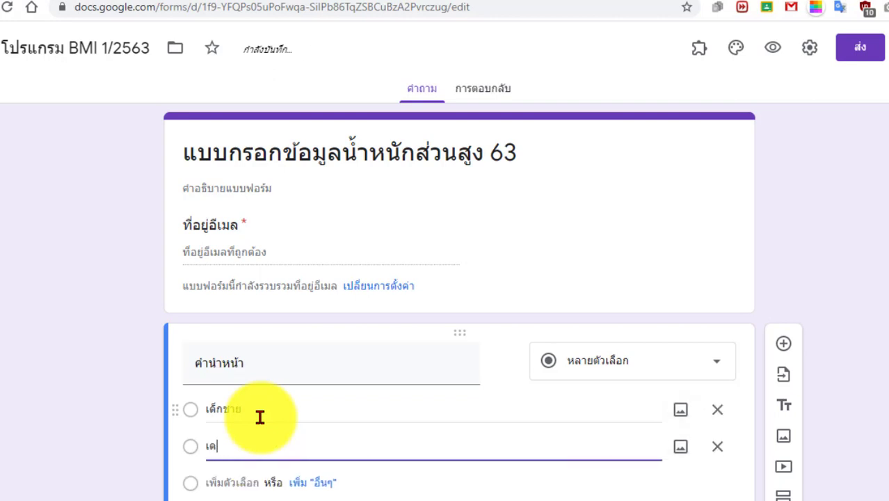
type("หญิง")
key("Tab")
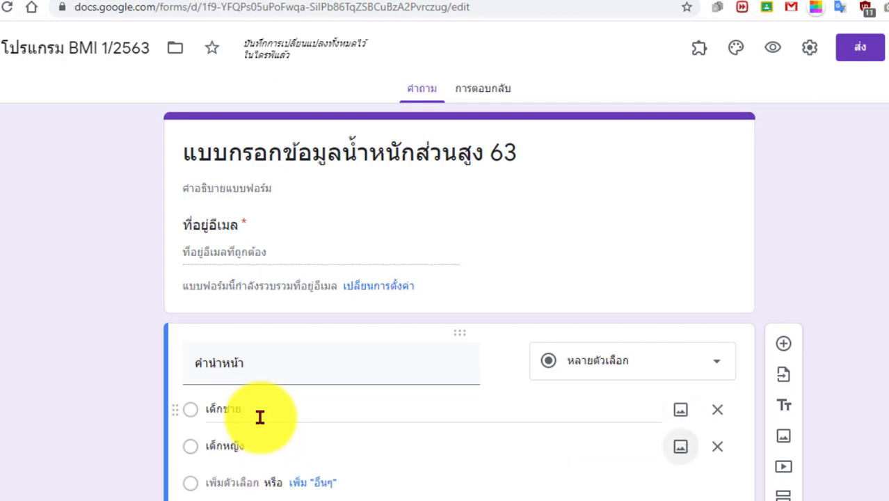
key("Tab")
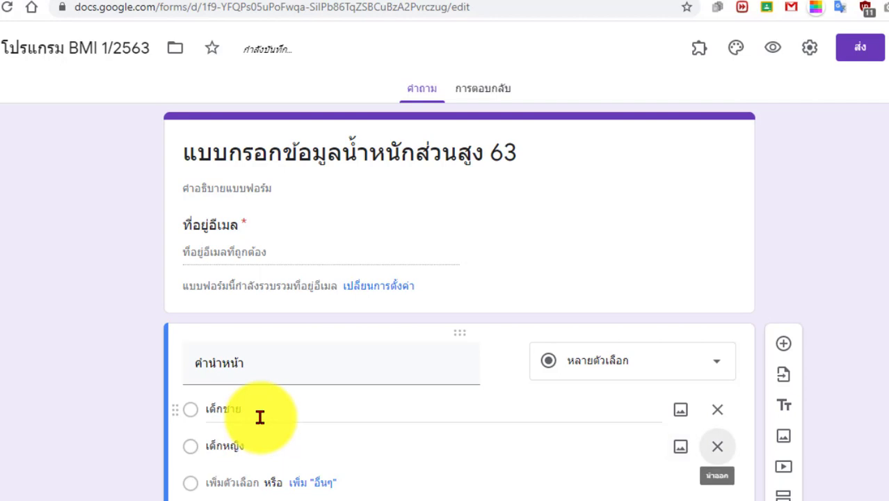
Add the options นาย and นางสาว to คำนำหน้า.
left_click(223, 480)
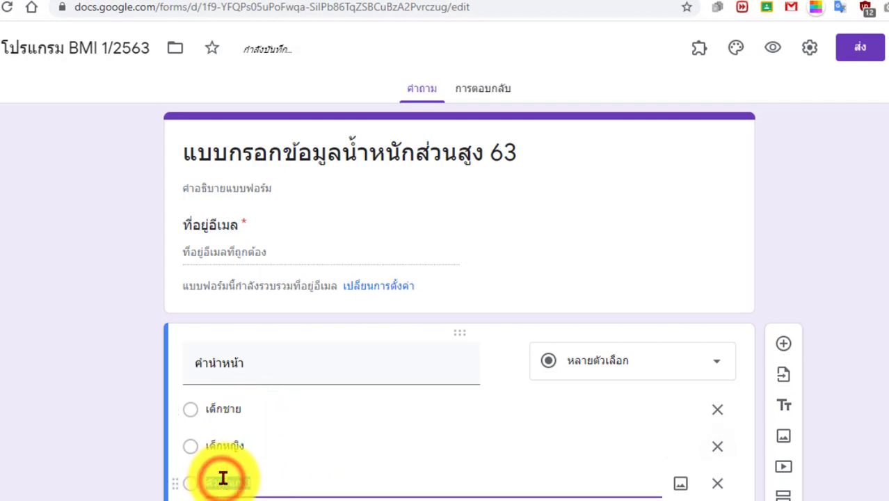
type("นาย")
key("Tab")
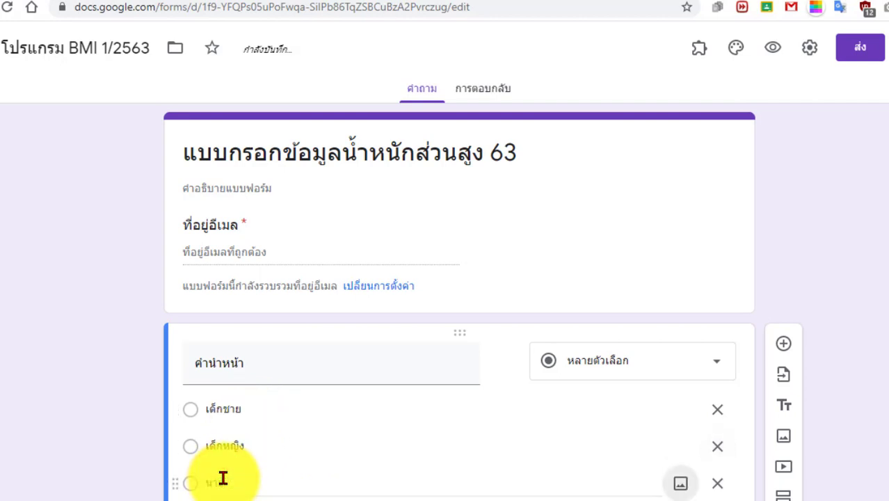
key("Tab")
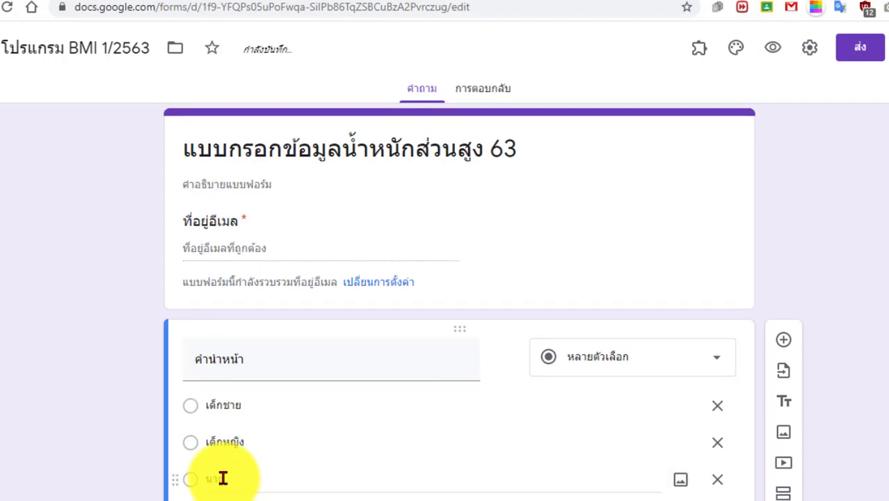
key("Tab")
type("นางสาว")
Change คำนำหน้า into a Dropdown question and make it required.
left_click(611, 200)
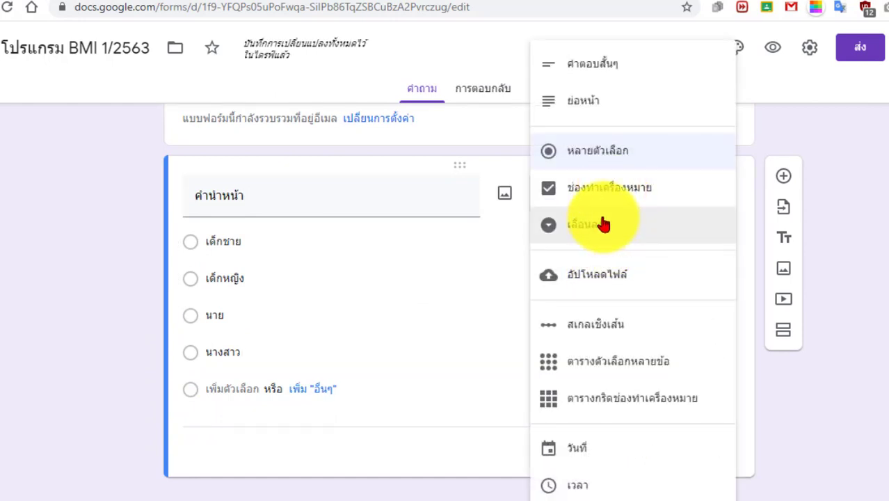
left_click(603, 224)
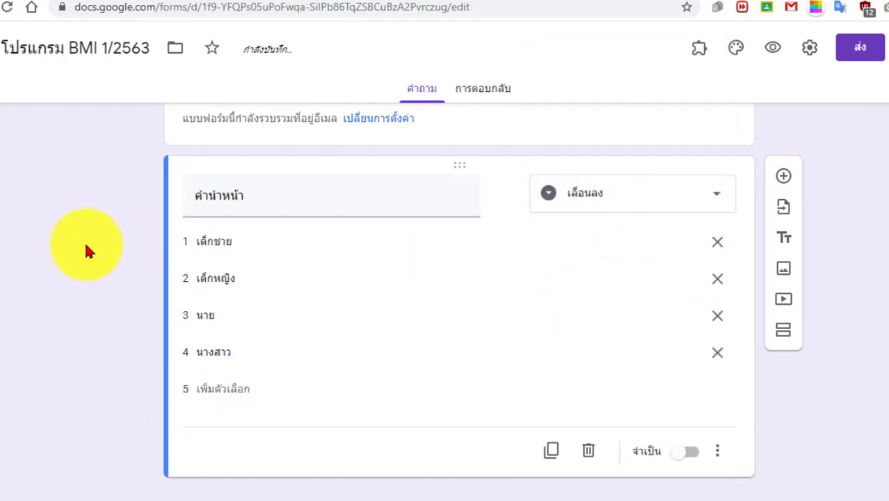
left_click(87, 252)
left_click(679, 452)
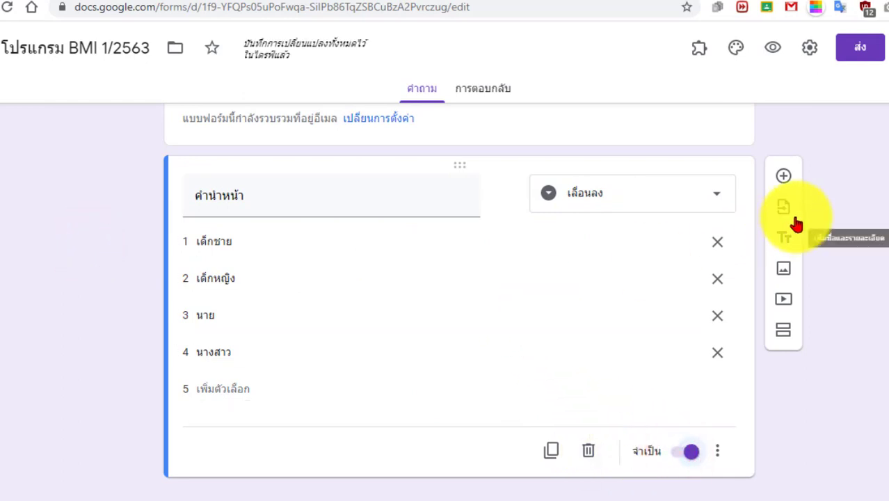
Duplicate the คำนำหน้า question and retitle the copy ชั้น.
left_click(554, 452)
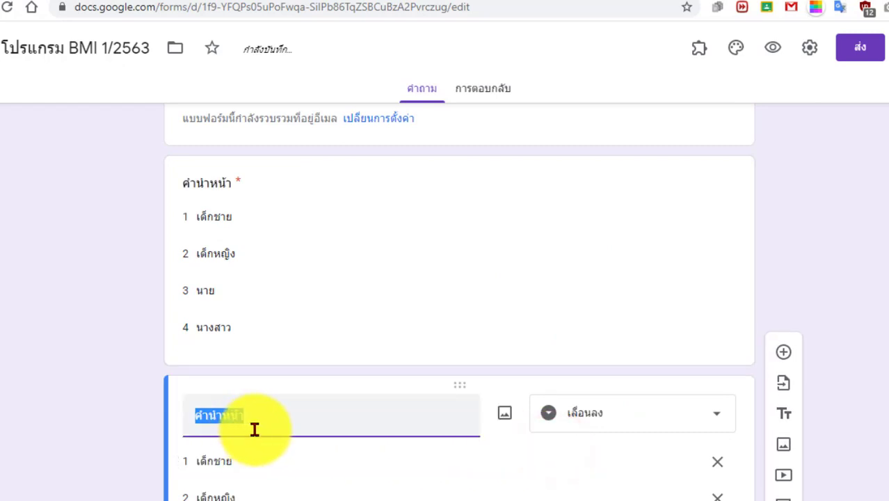
type("ชั้น")
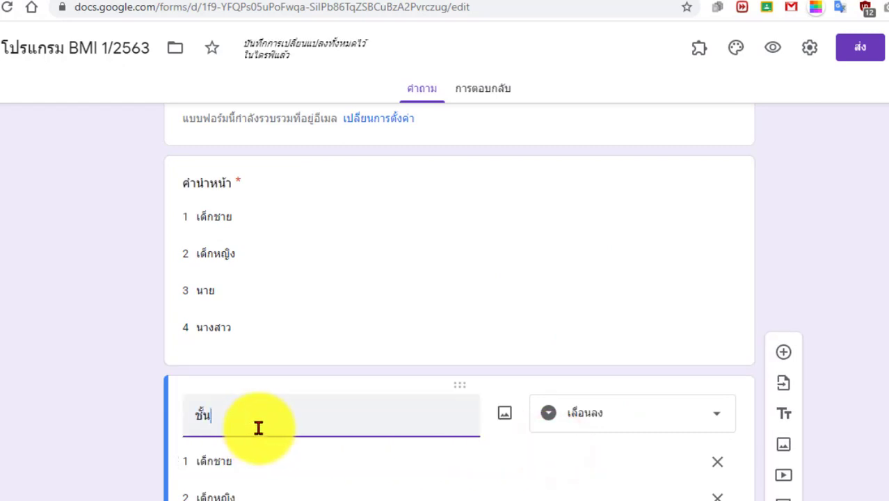
scroll(289, 446, "down", 2)
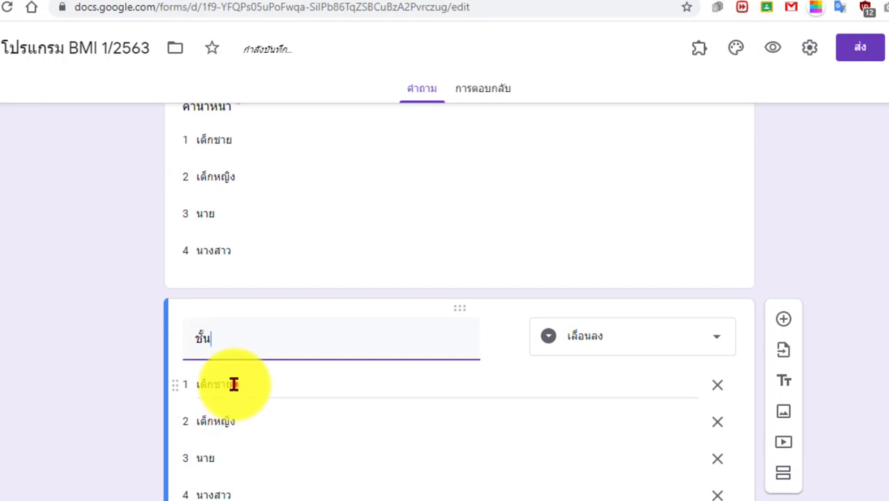
Set ชั้น's options to ม.1/1, ม.1/2, ม.1/3, remove นางสาว, and duplicate it.
left_click(235, 384)
type("ม")
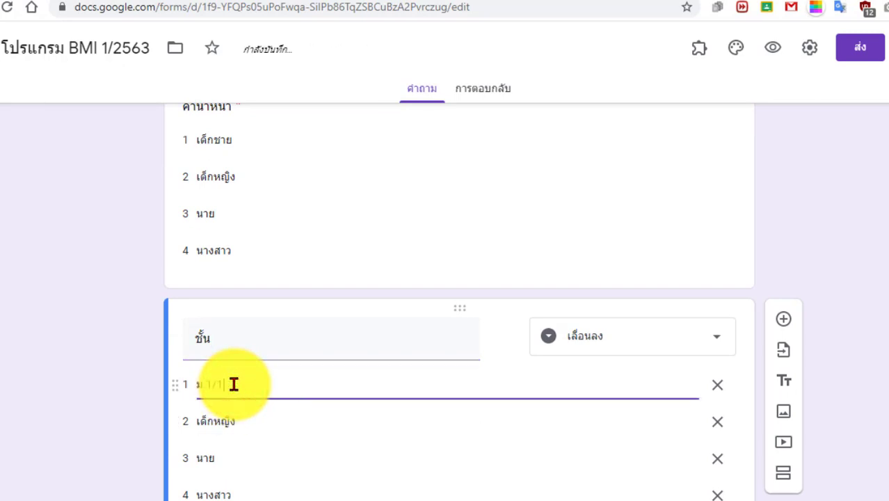
type(".1/1")
key("Tab")
key("Tab")
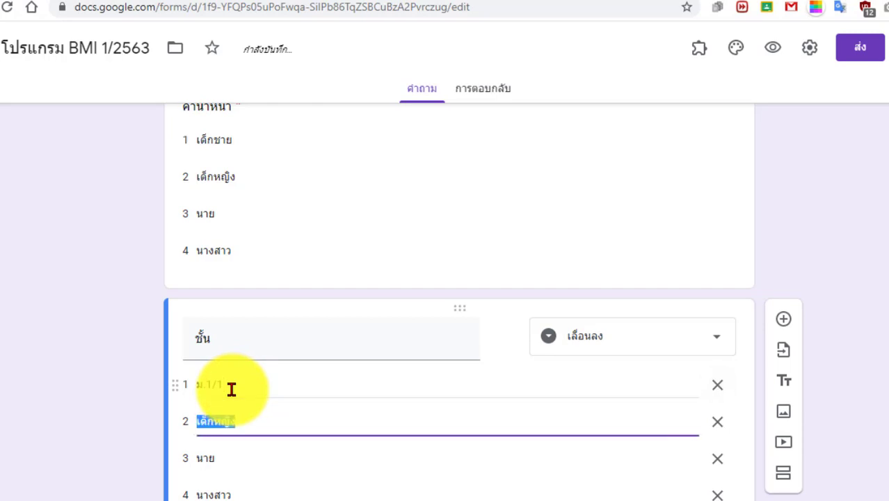
type("ม.1/2")
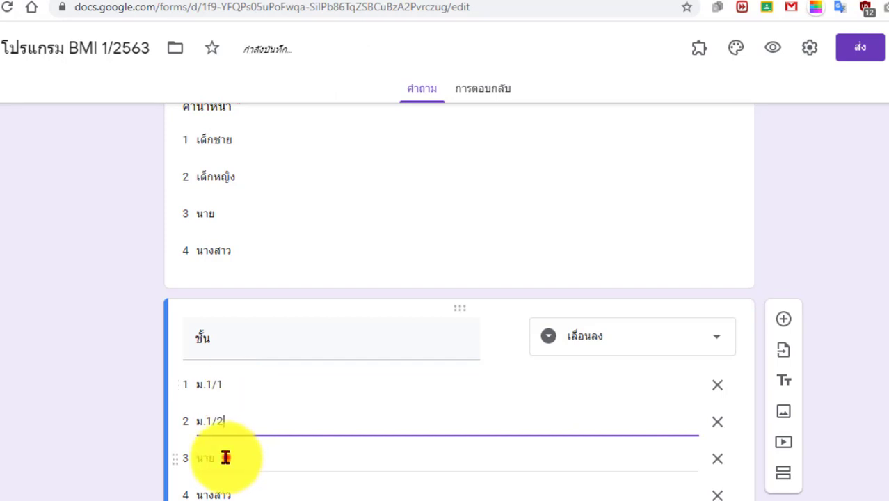
double_click(224, 457)
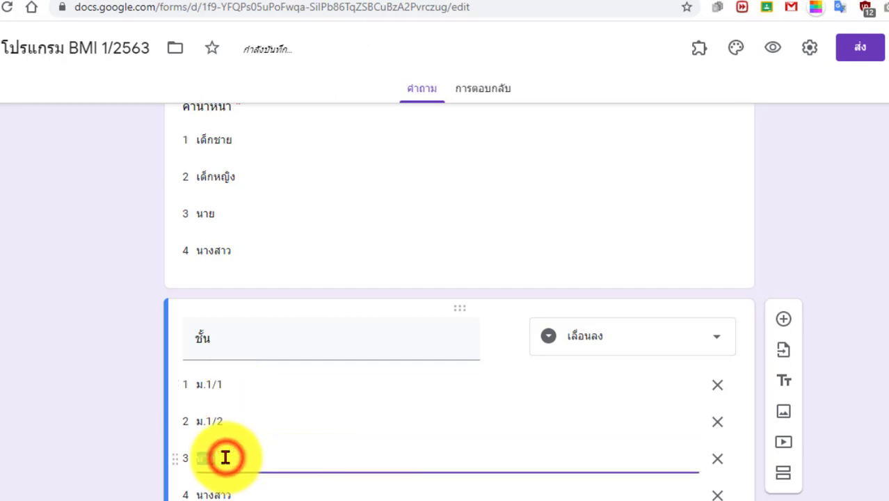
type("ม.1/")
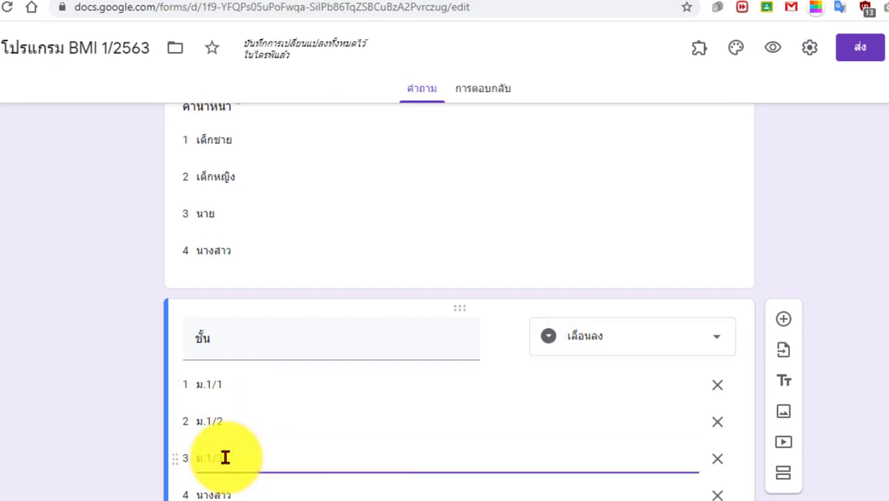
type("3")
scroll(53, 373, "down", 2)
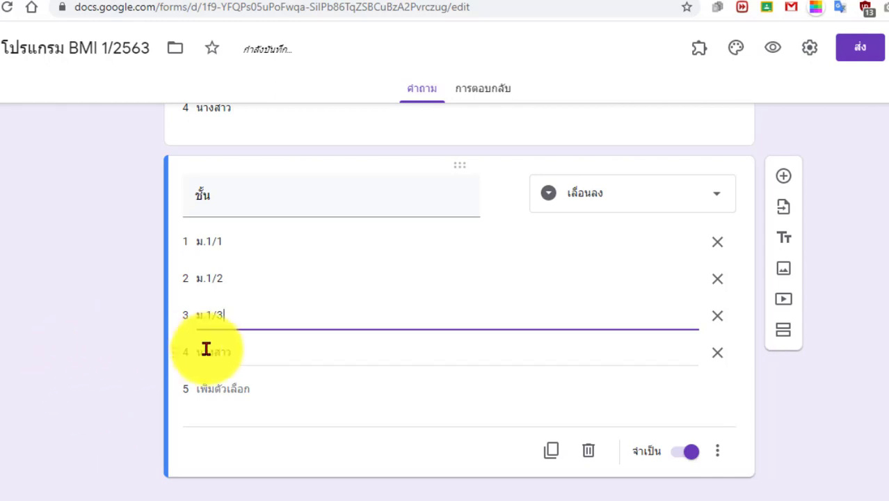
left_click(717, 352)
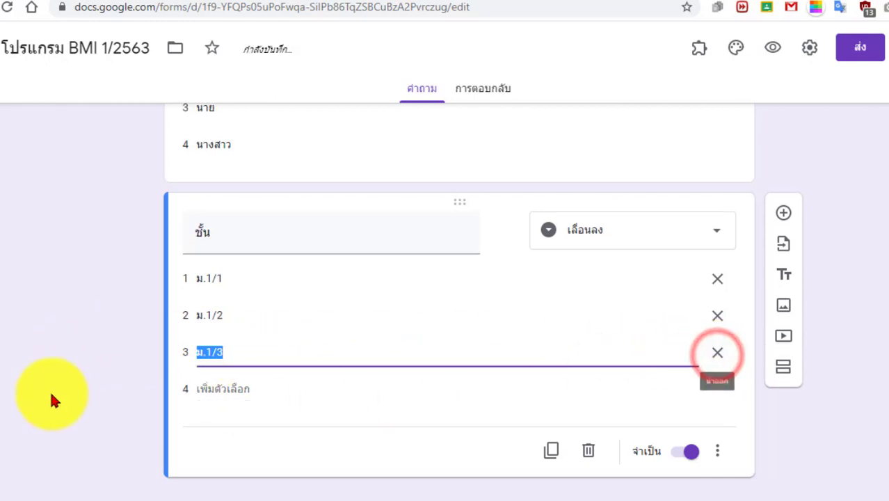
left_click(16, 389)
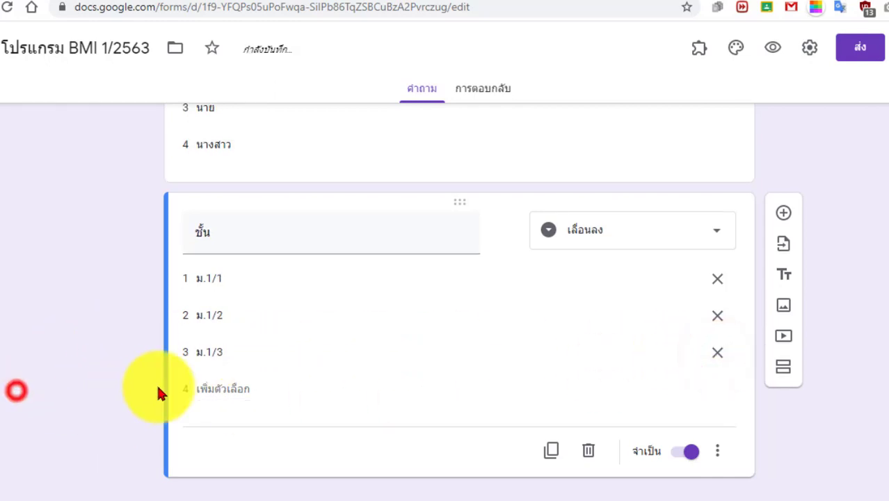
left_click(551, 452)
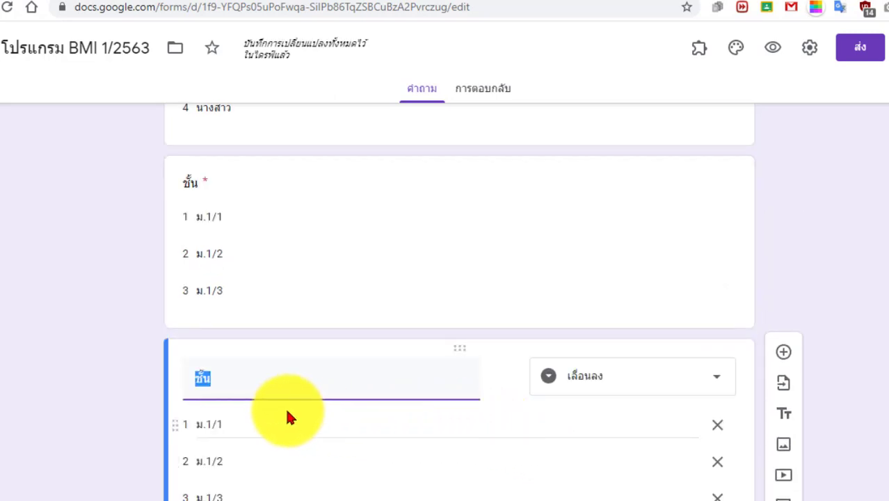
Retitle the copy เลขที่ and set its first two options to 1 and 2.
type("เลขที่")
left_click(245, 424)
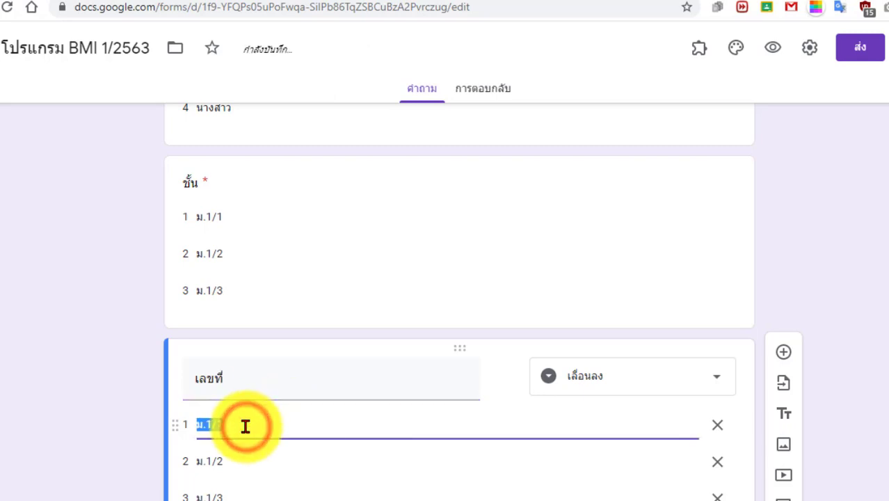
type("ๅ")
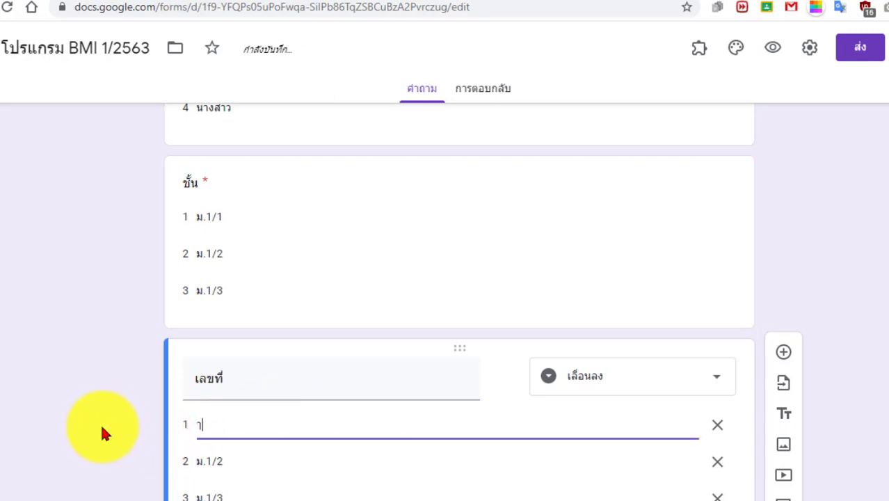
key("BackSpace")
type("1")
left_click(246, 462)
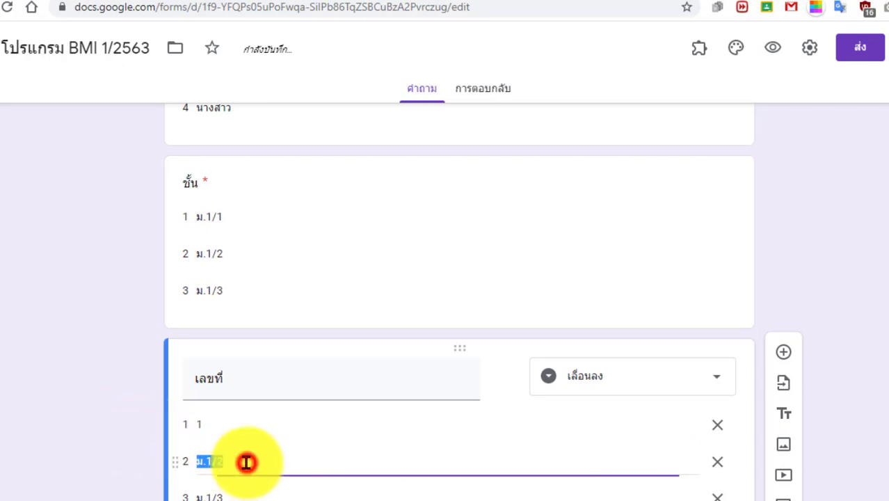
type("2")
left_click(77, 463)
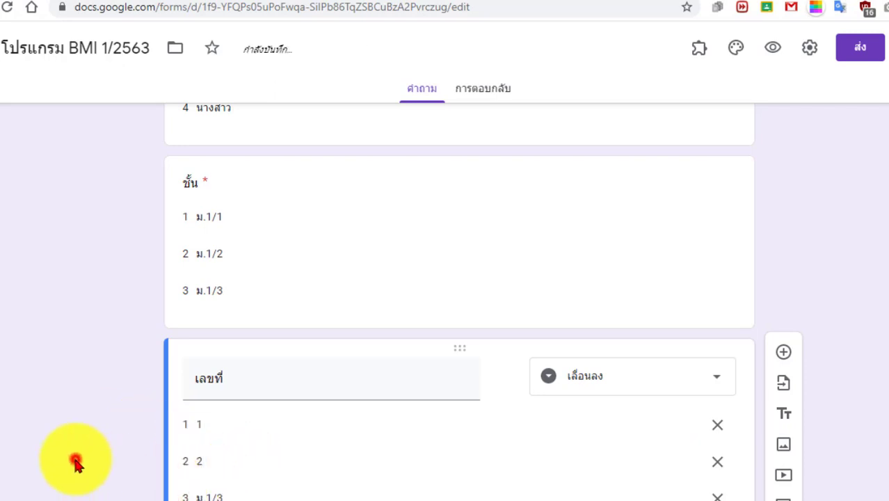
Set the third option to 3 and add a fourth option 4.
scroll(76, 463, "down", 2)
left_click(234, 351)
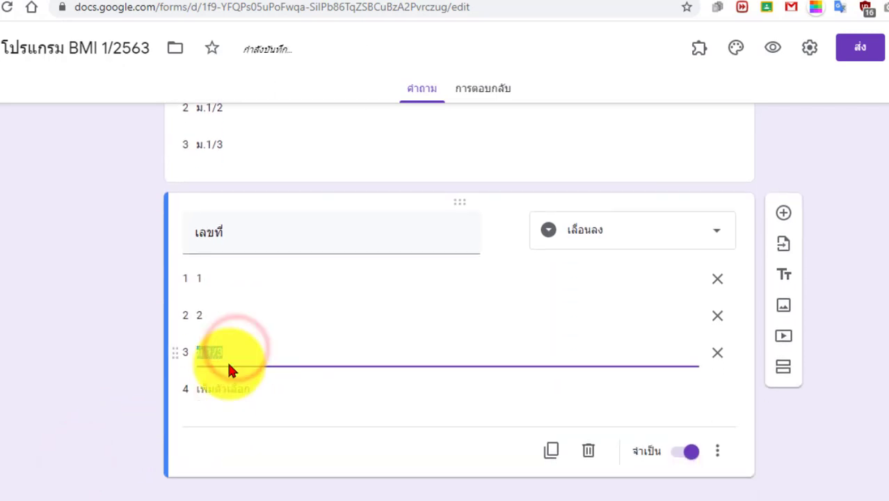
type("3")
left_click(212, 386)
type("4")
left_click(80, 374)
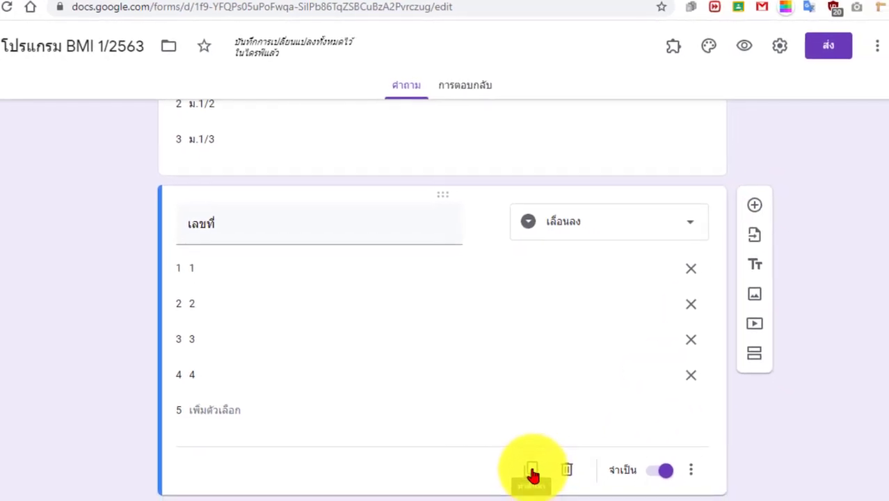
Duplicate เลขที่, title the copy น้ำหนัก (กิโลกรัม), and make it Short answer.
left_click(525, 465)
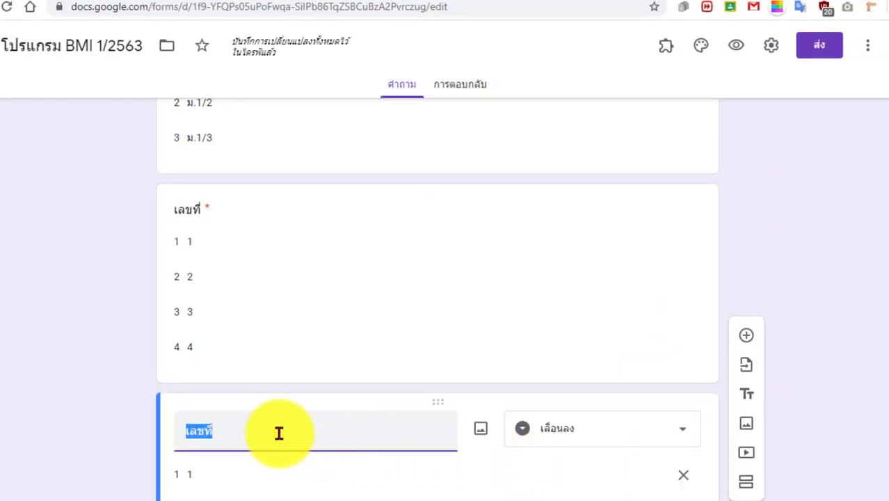
type("ohe")
key("BackSpace")
key("BackSpace")
key("BackSpace")
type("น้ำหนัก")
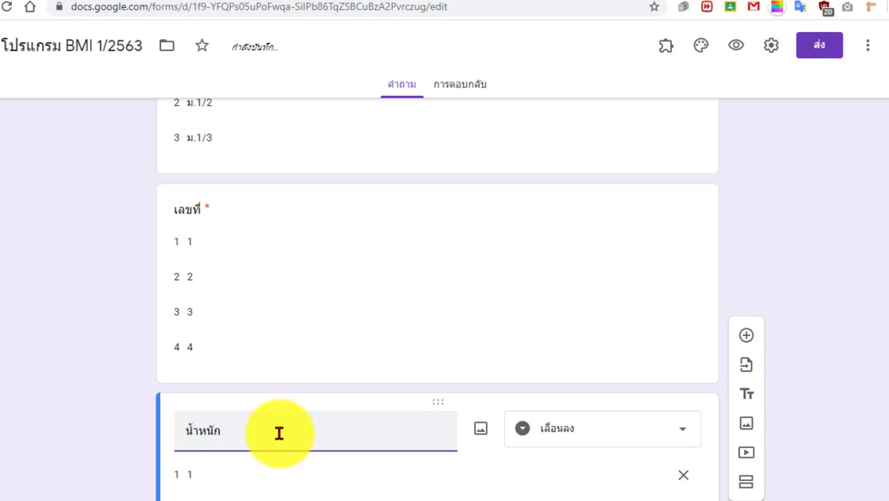
scroll(279, 433, "down", 3)
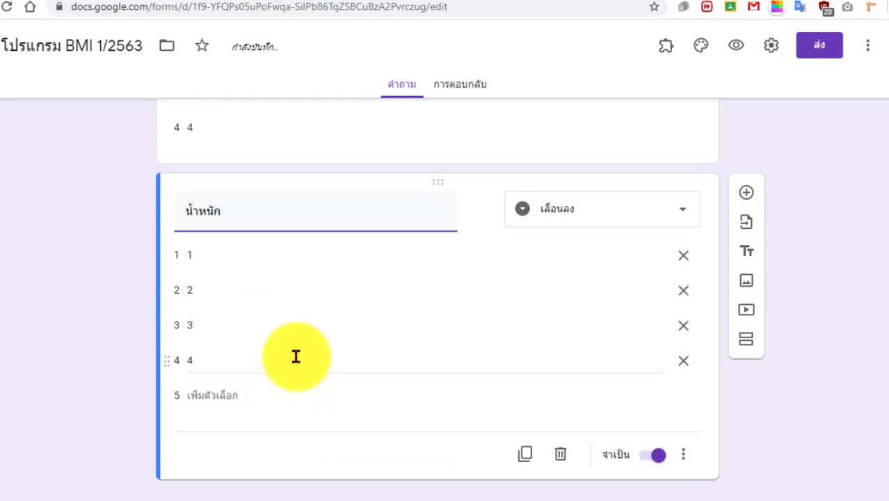
left_click(303, 214)
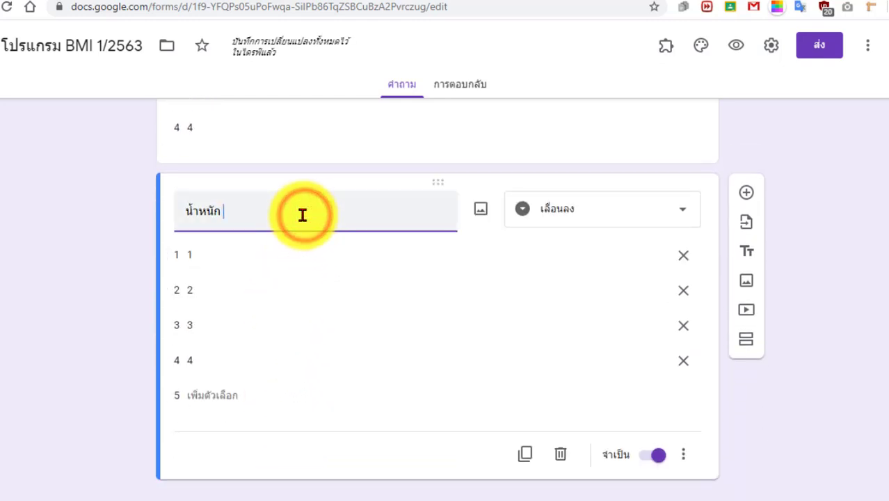
type("(กิ")
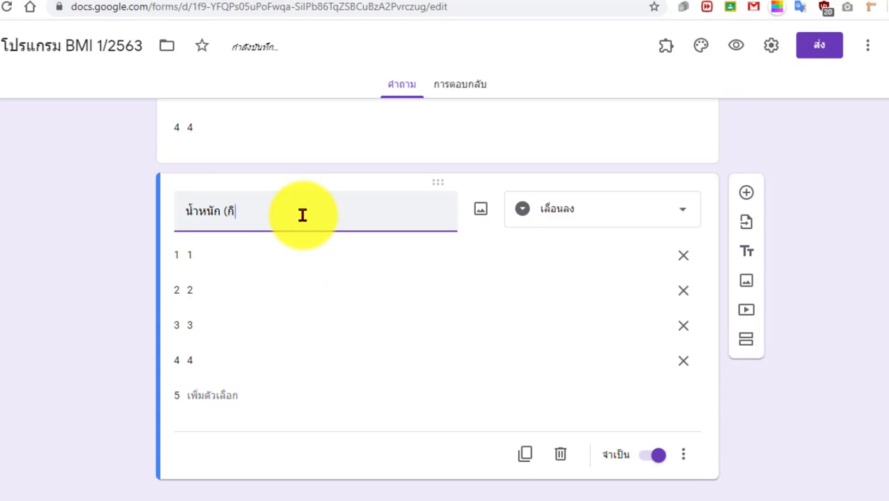
type("โลกรัม)")
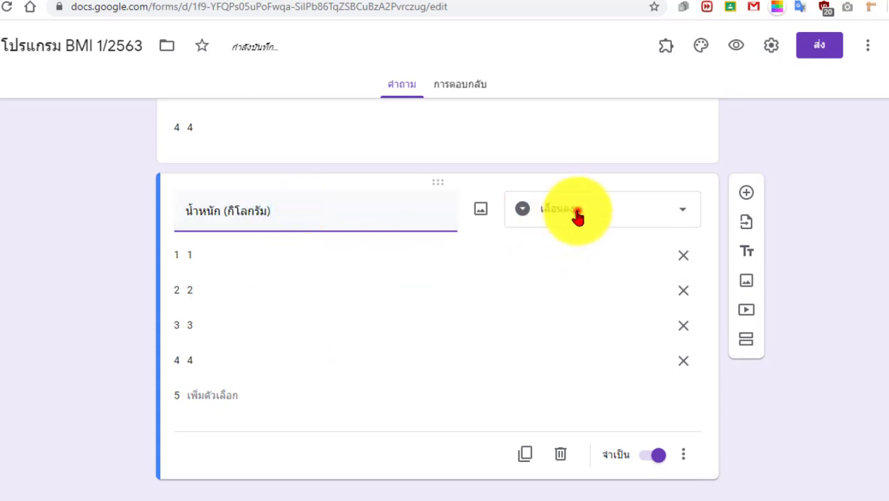
left_click(574, 212)
left_click(550, 55)
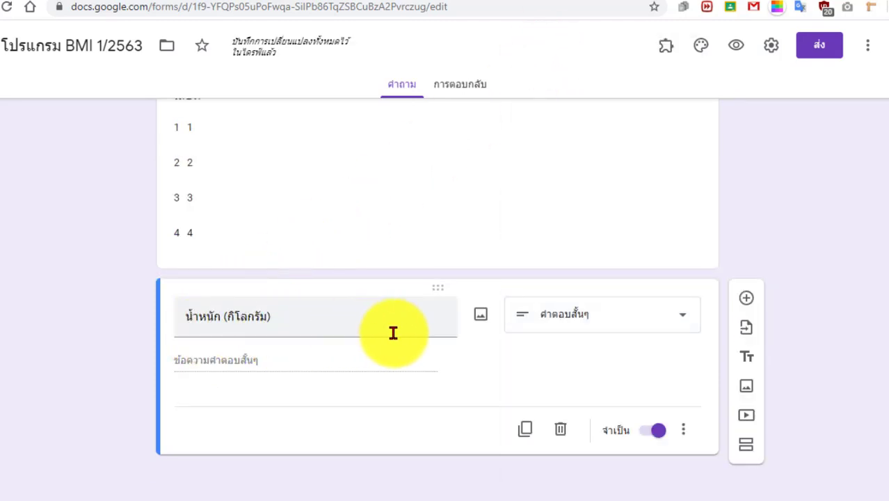
Duplicate the weight question and retitle the copy ส่วนสูง (เซ็นติเมตร).
left_click(527, 430)
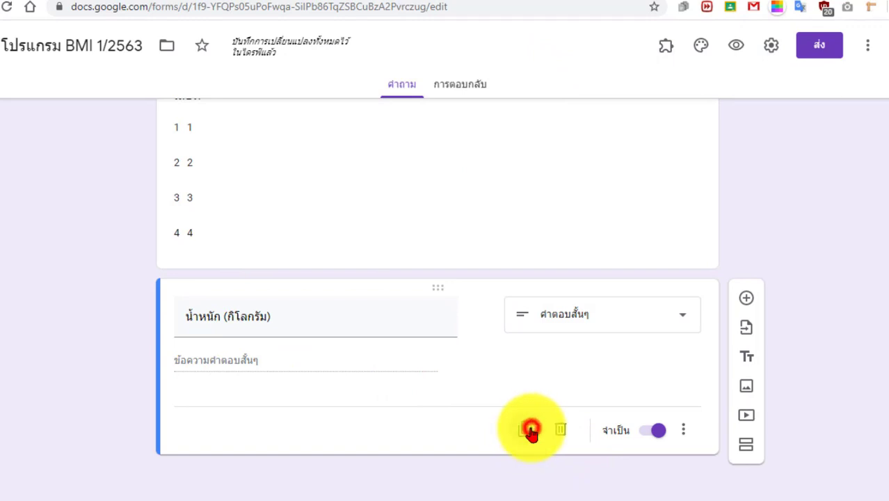
type("ส่วน")
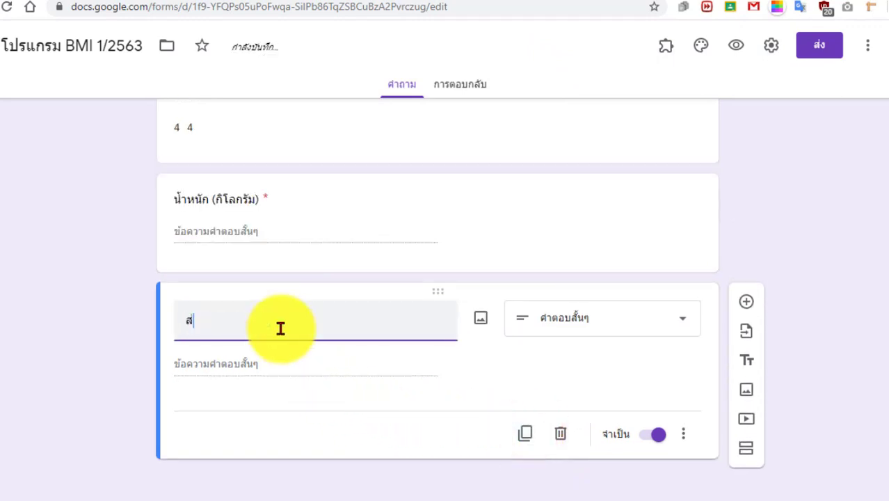
type("สูง (เ")
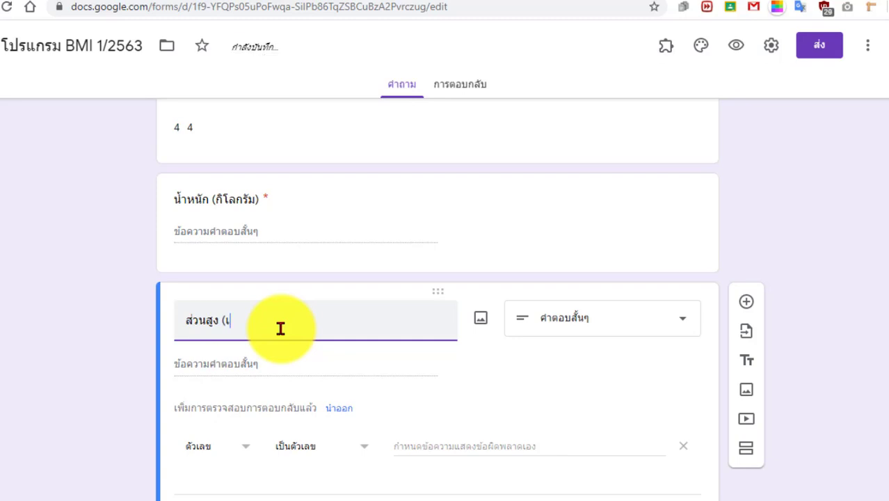
type("็นติเมตร)")
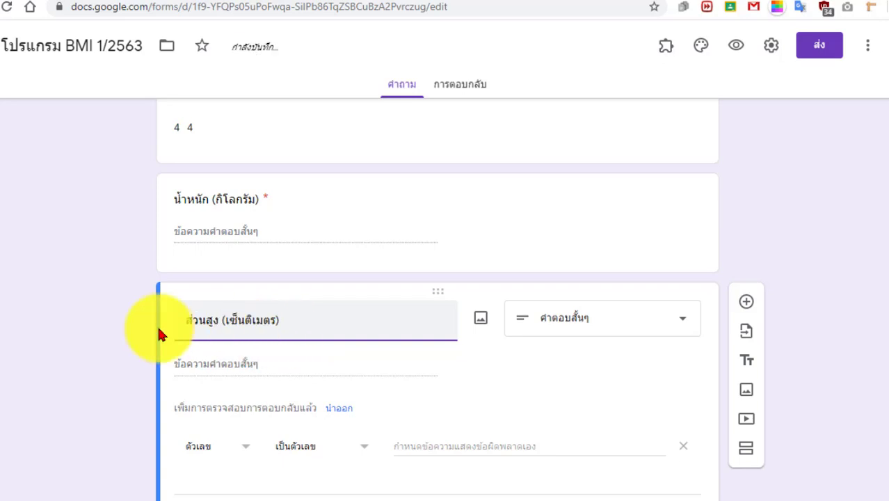
left_click(107, 329)
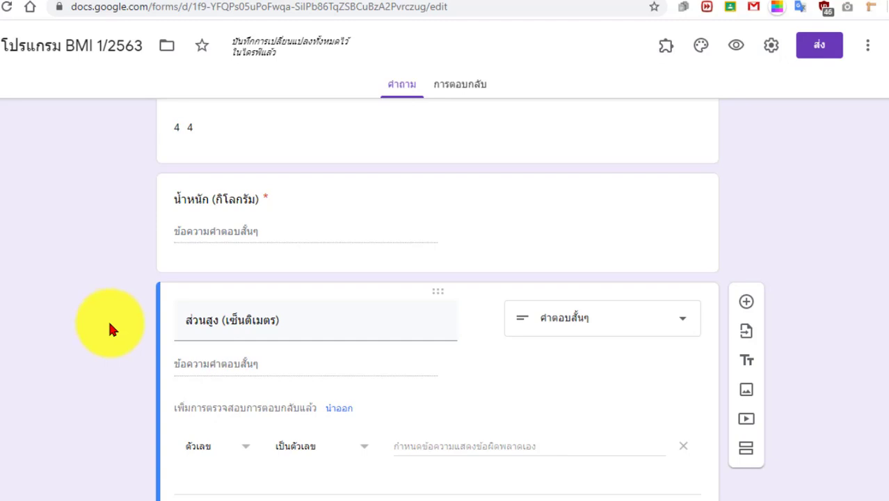
left_click(268, 233)
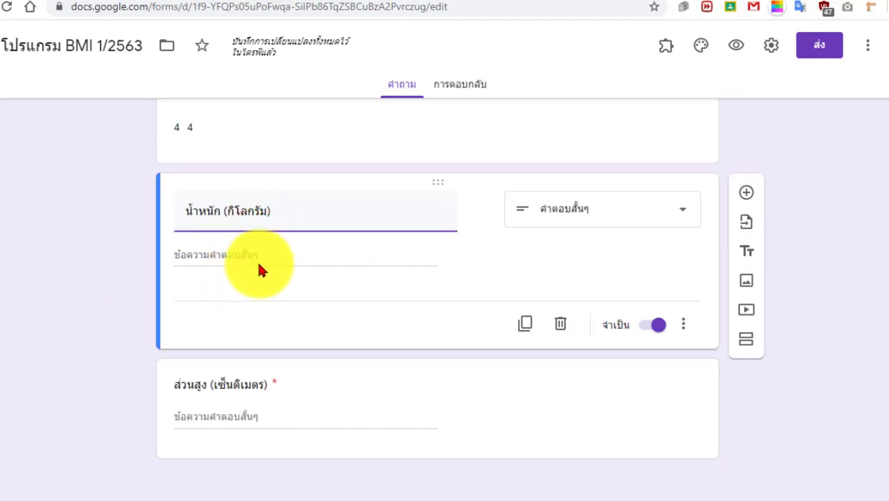
Add response validation to the weight question and check the height question's validation.
left_click(683, 324)
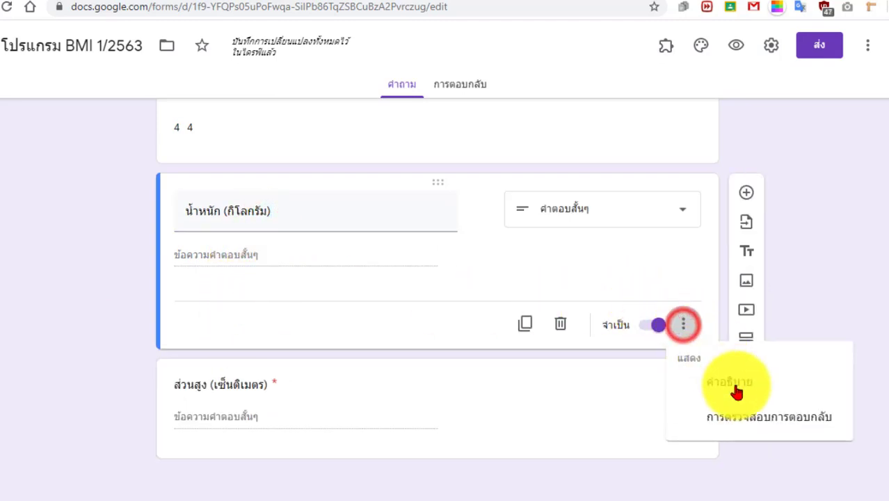
left_click(758, 417)
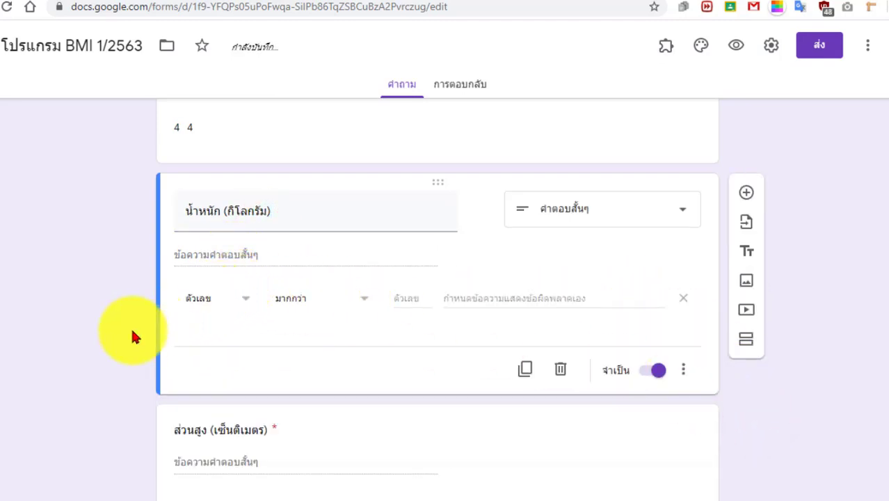
left_click(81, 351)
scroll(179, 359, "down", 1)
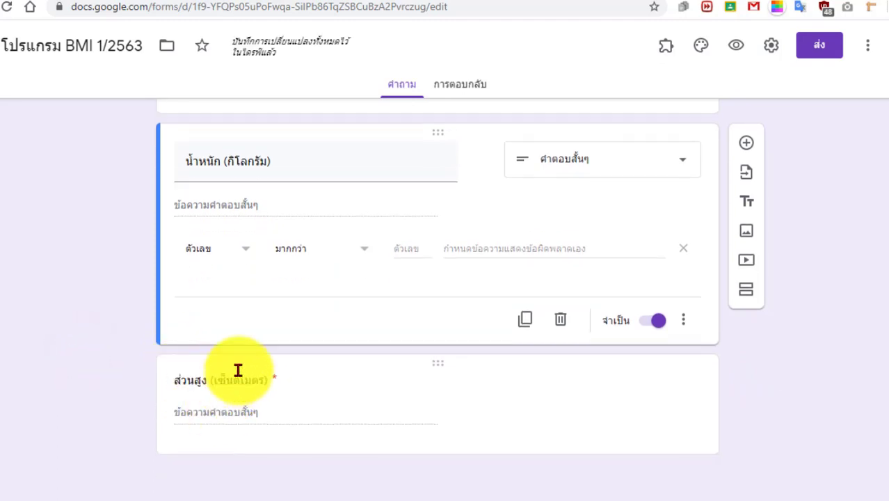
left_click(170, 375)
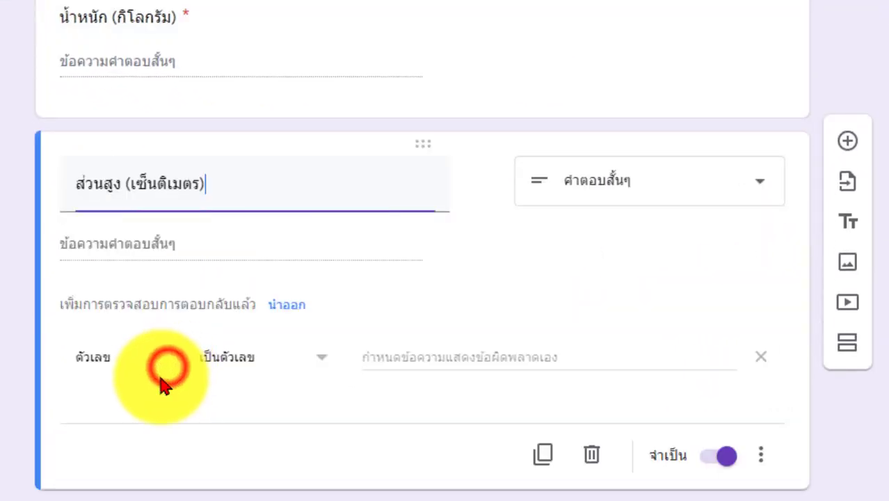
left_click(2, 342)
scroll(112, 254, "up", 3)
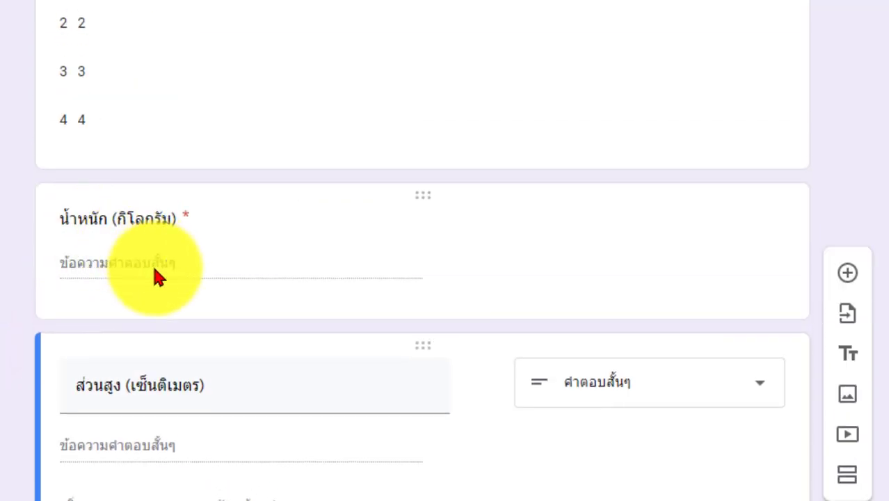
Set the weight question's validation to Number, Is number, matching height.
left_click(154, 266)
left_click(281, 356)
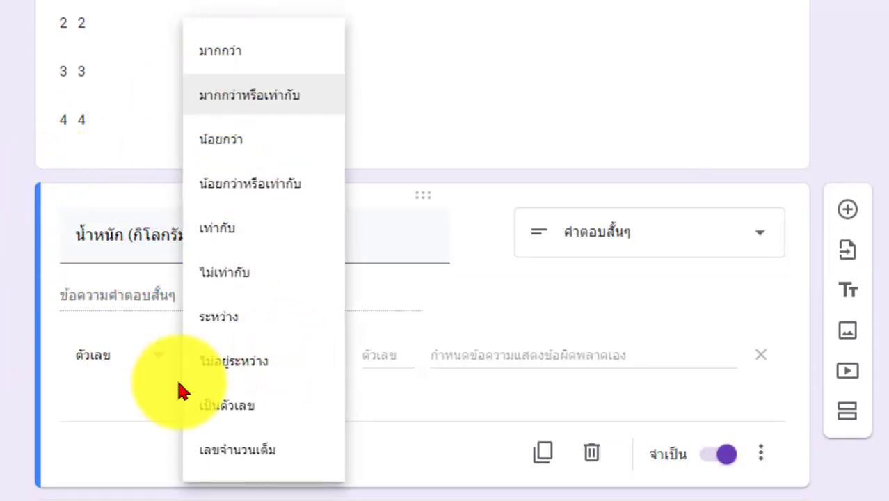
left_click(236, 406)
scroll(7, 368, "down", 1)
scroll(15, 376, "down", 3)
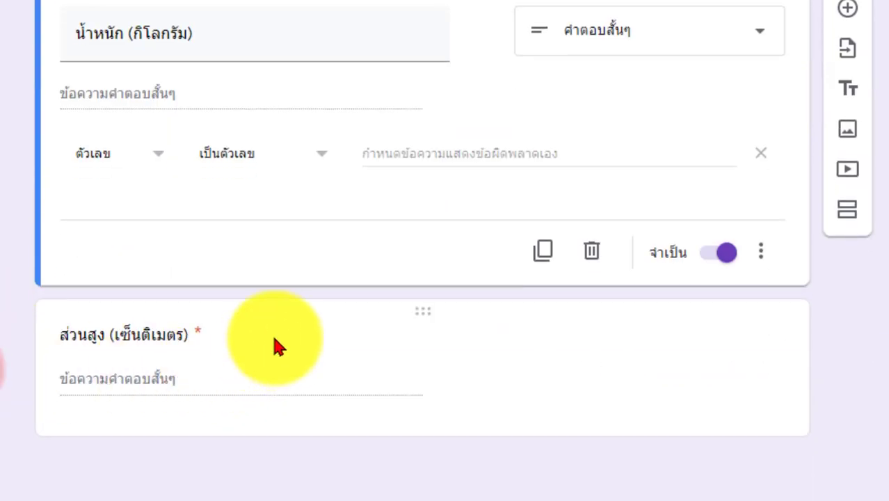
left_click(113, 379)
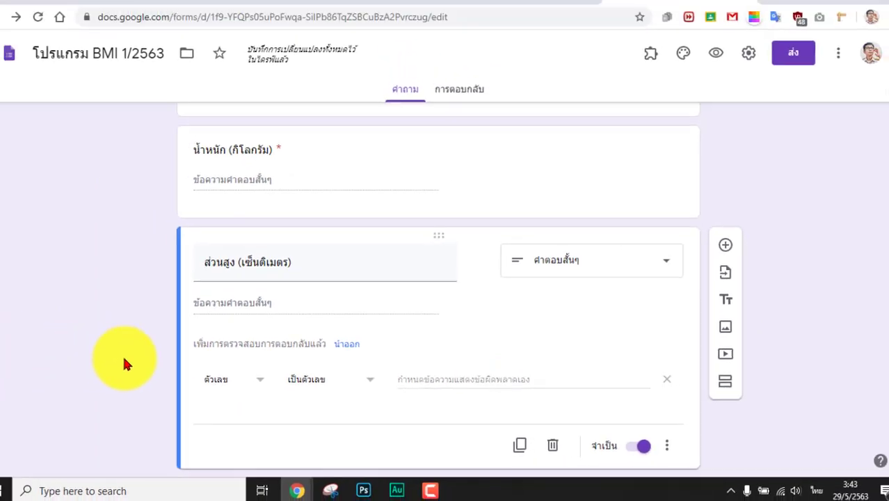
scroll(132, 356, "up", 4)
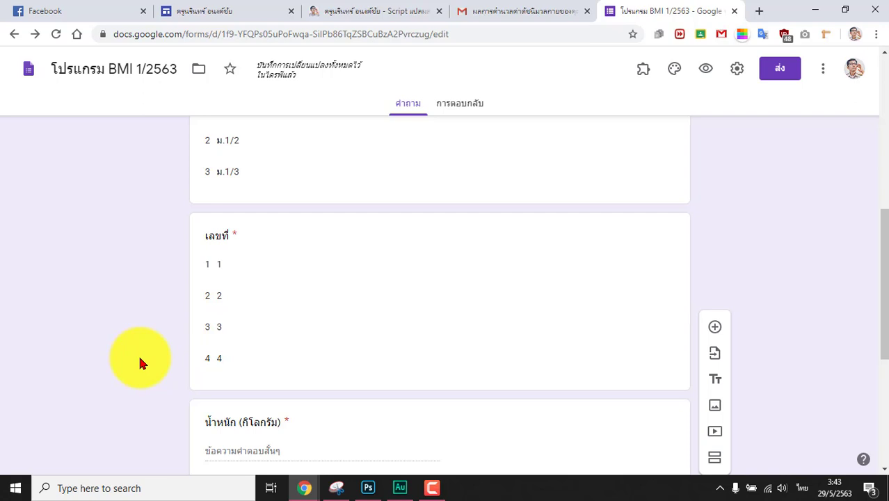
scroll(140, 359, "up", 3)
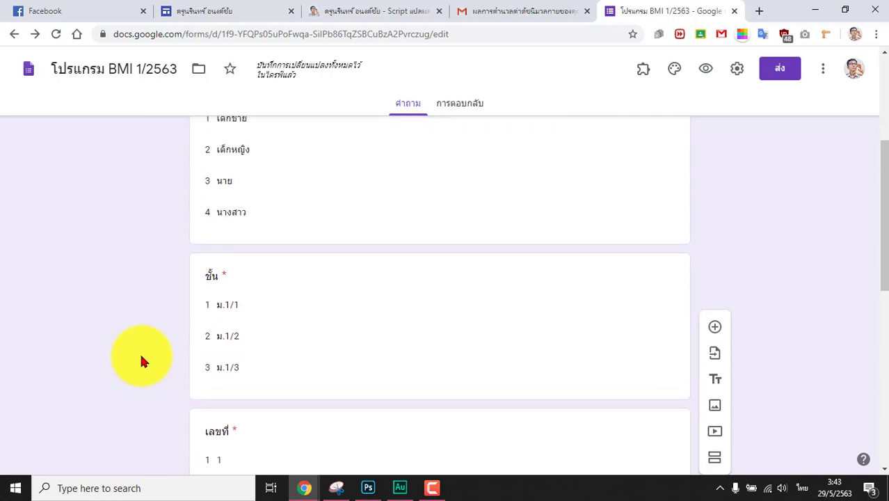
scroll(142, 359, "up", 3)
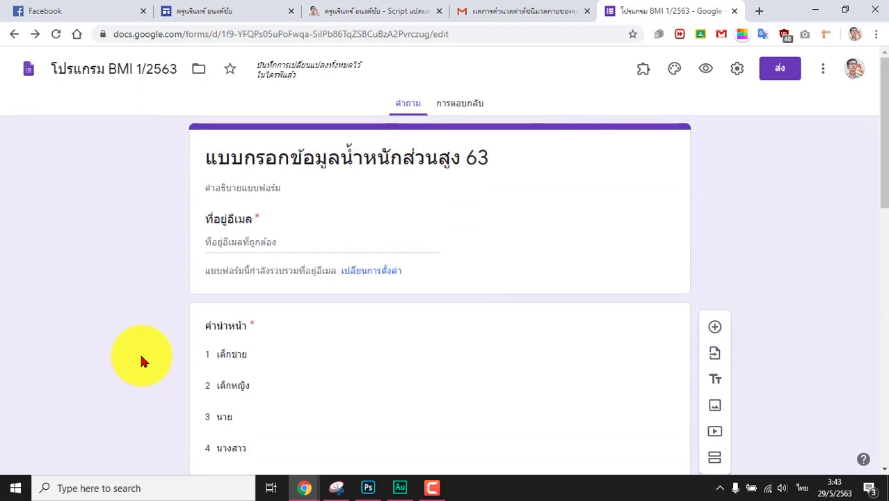
left_click(705, 68)
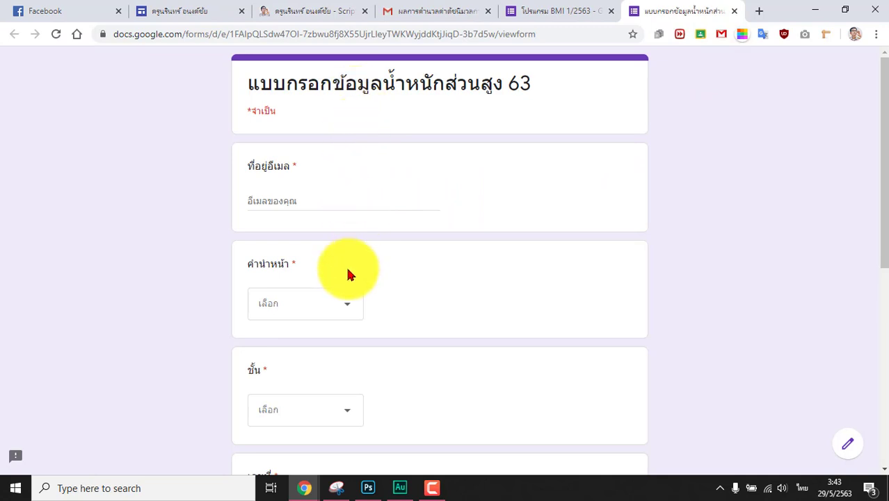
left_click(538, 13)
left_click(731, 11)
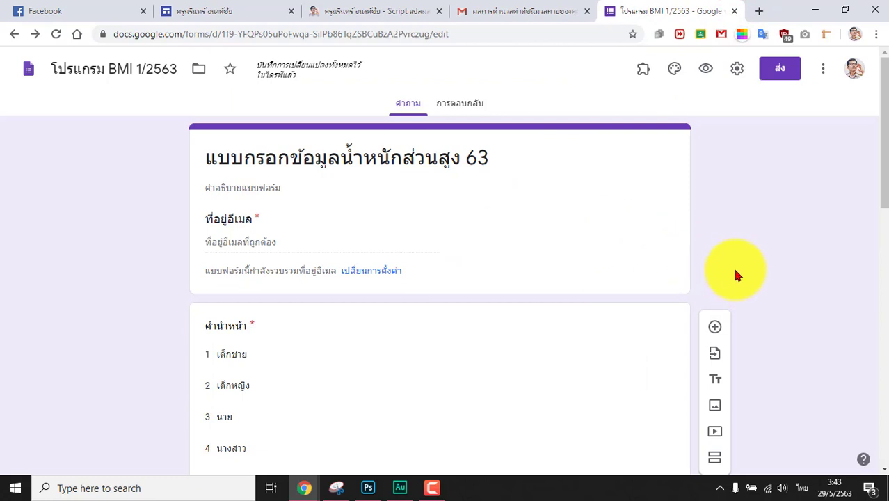
Set the drinks photo from Food & Dining as the form's header image.
left_click(674, 71)
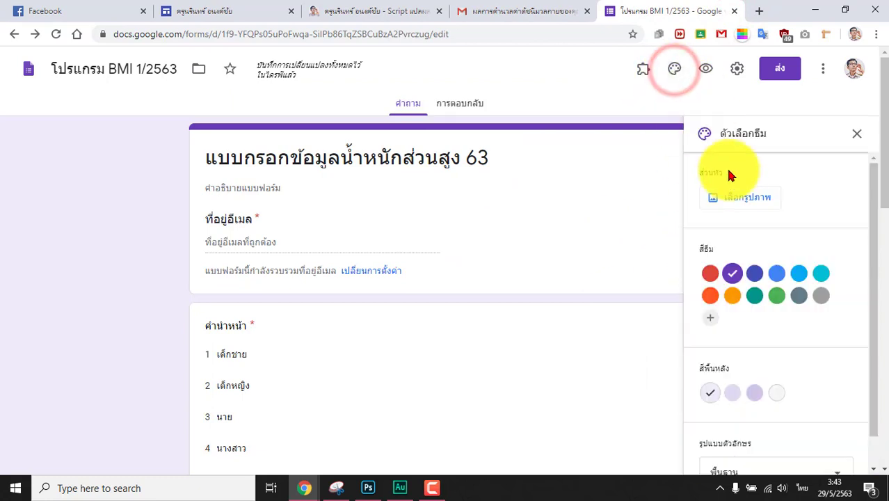
left_click(739, 202)
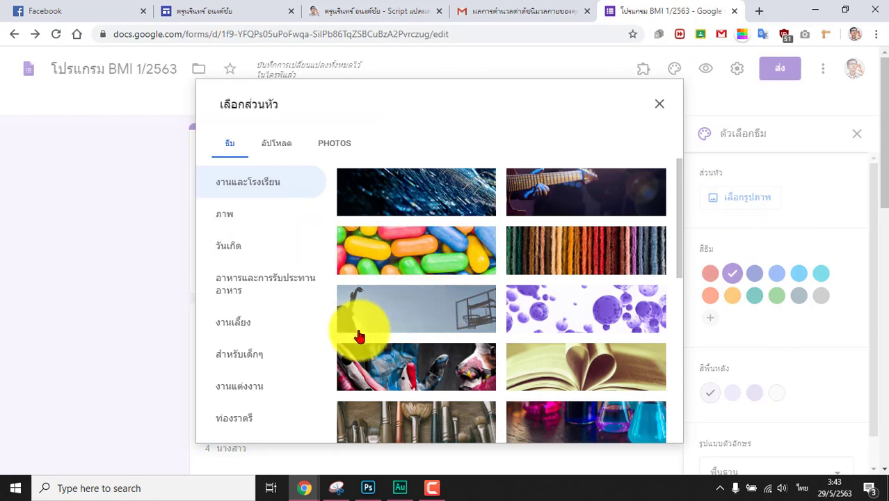
left_click(265, 282)
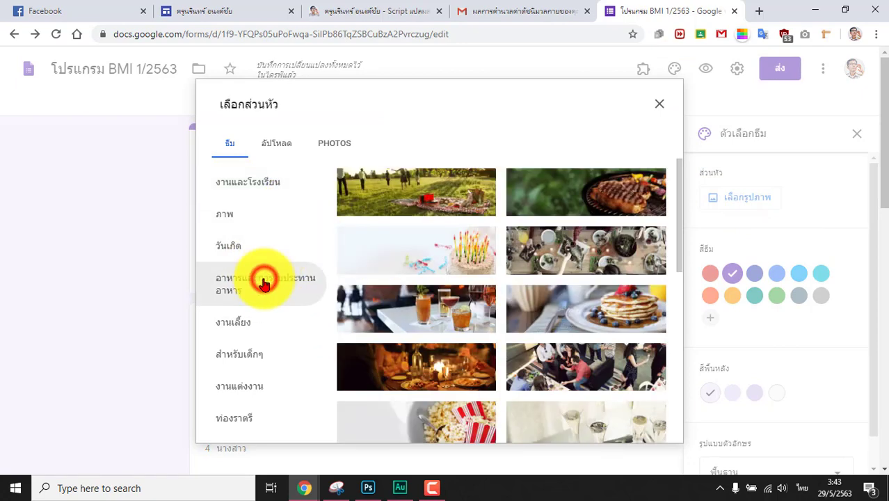
left_click(429, 312)
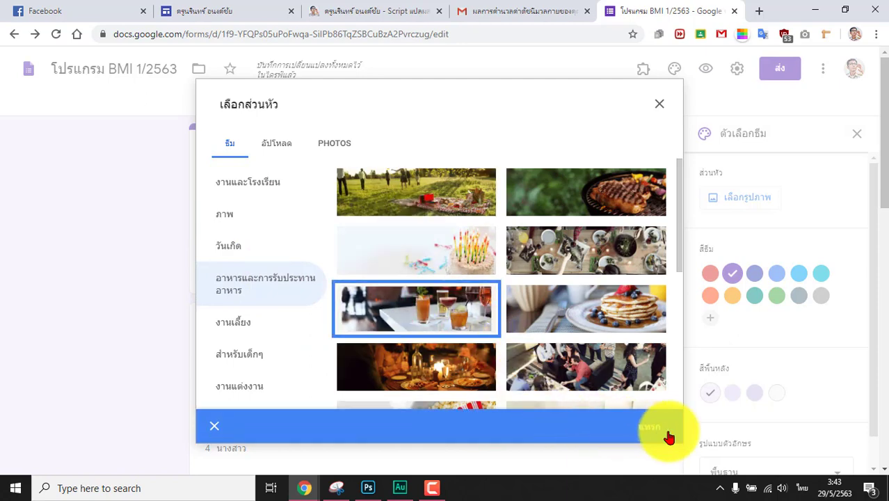
left_click(658, 427)
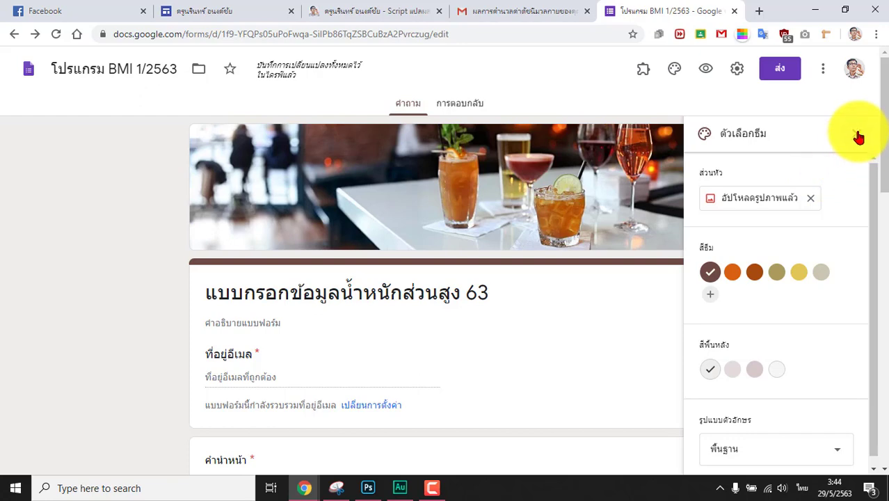
left_click(859, 137)
Open the form's preview in a new tab.
scroll(428, 297, "down", 5)
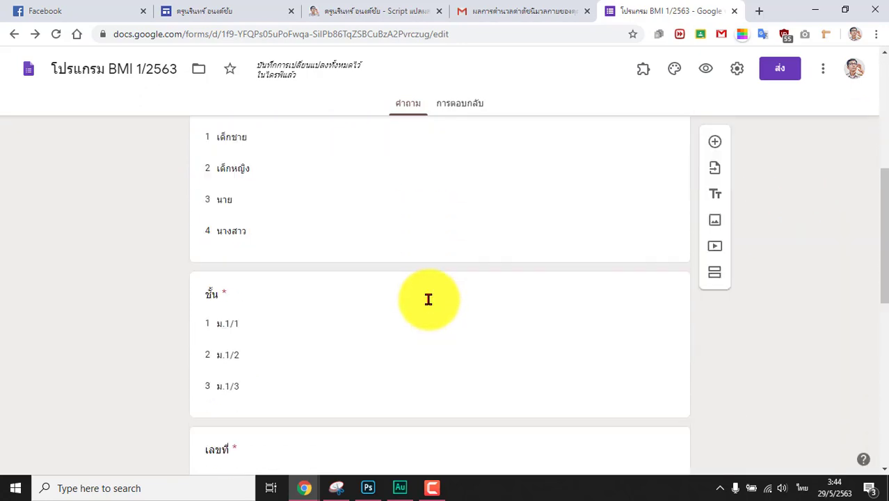
scroll(428, 299, "down", 7)
left_click(706, 68)
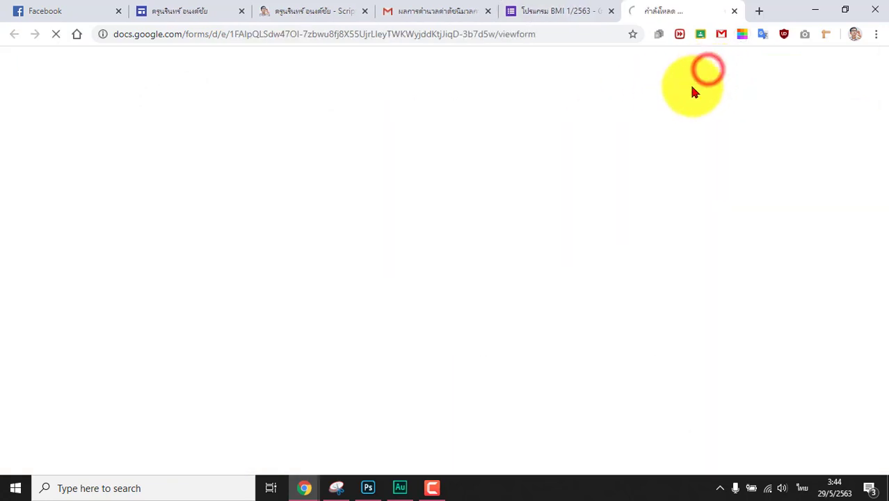
Fill in the respondent's e-mail and choose the prefix เด็กชาย.
scroll(502, 259, "down", 3)
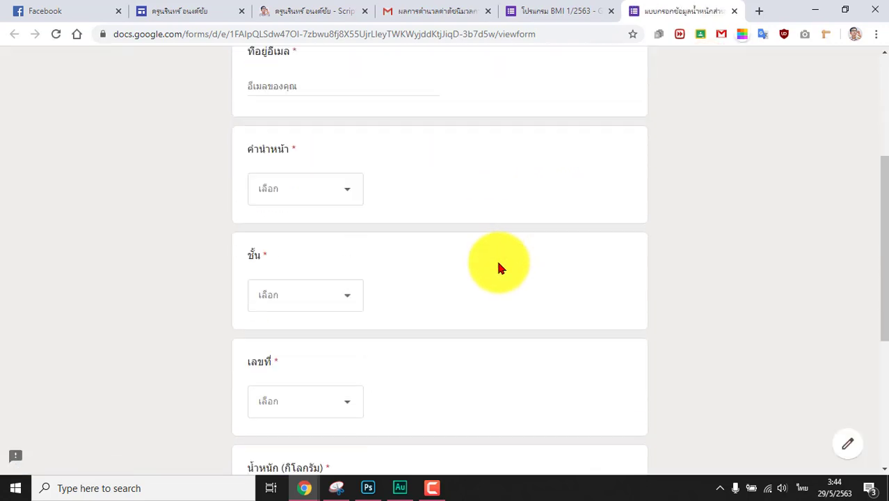
scroll(498, 267, "down", 4)
scroll(452, 283, "up", 7)
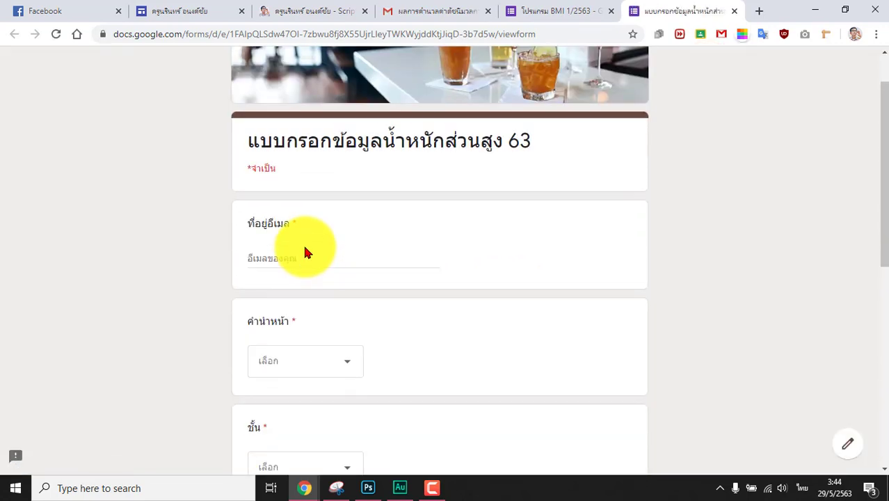
left_click(278, 260)
left_click(289, 283)
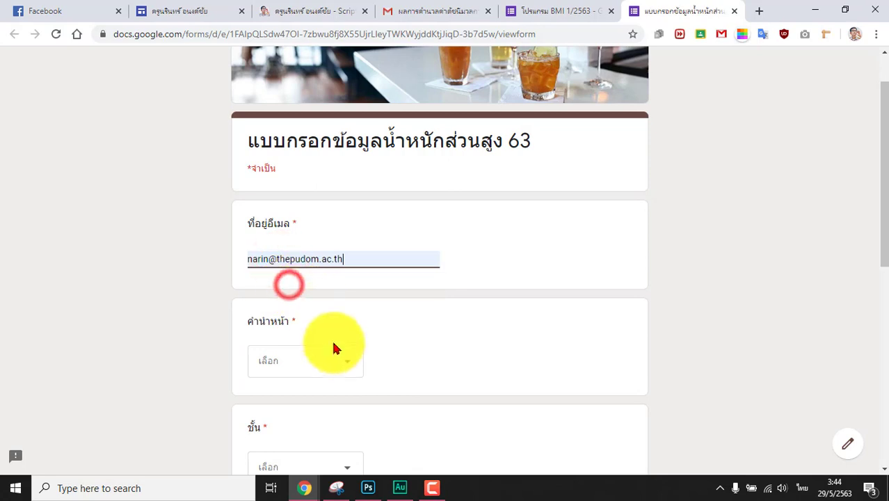
left_click(335, 363)
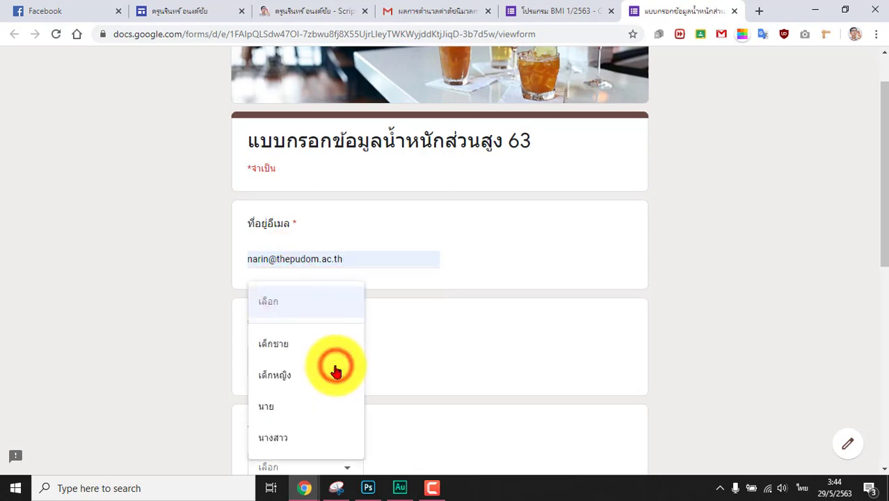
left_click(283, 349)
Choose class ม.1/1 and student number 1.
scroll(291, 375, "down", 2)
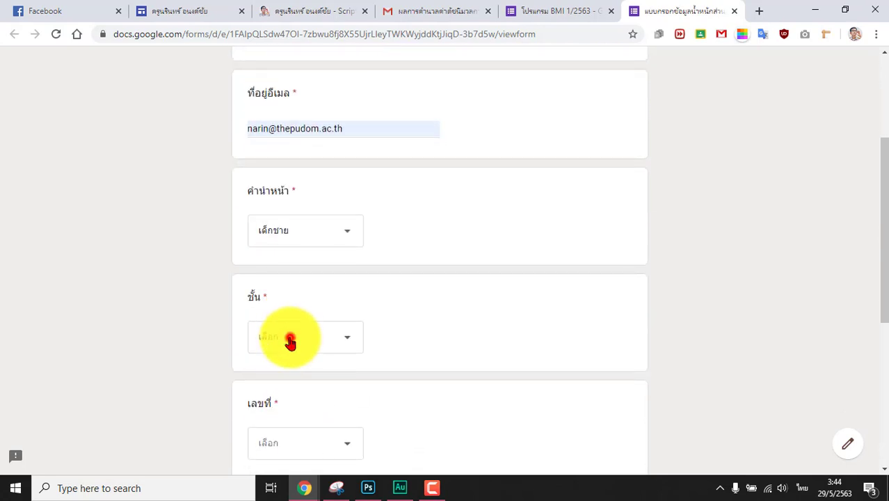
left_click(290, 341)
left_click(279, 373)
scroll(261, 389, "down", 3)
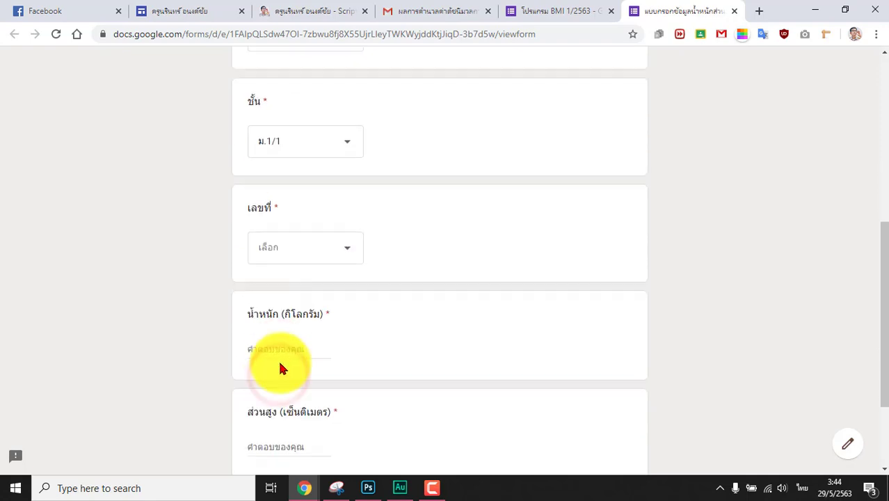
left_click(307, 241)
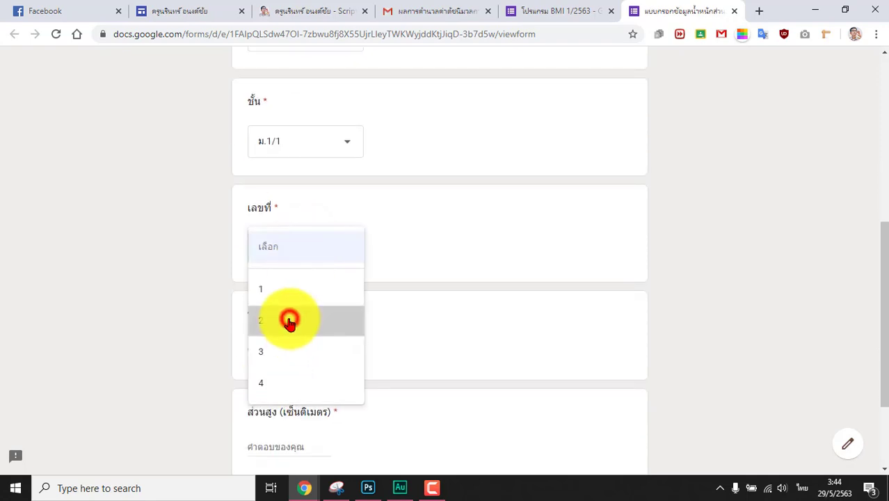
left_click(289, 321)
left_click(280, 353)
left_click(314, 245)
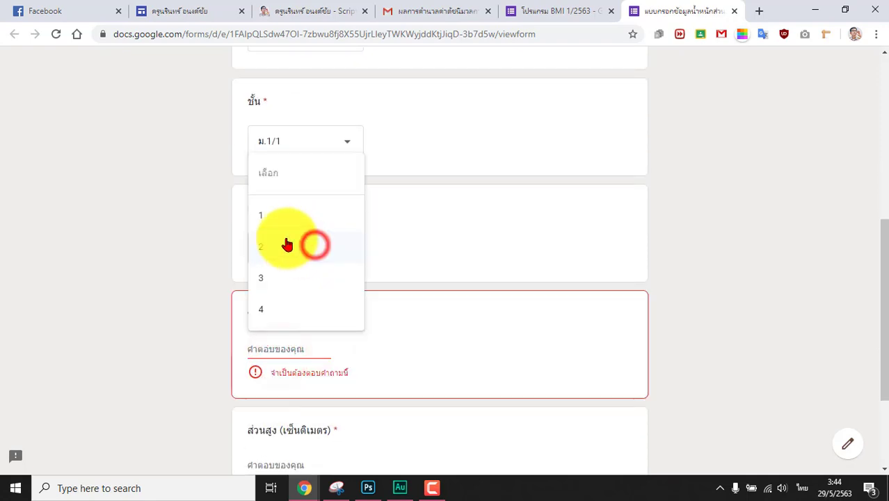
left_click(279, 215)
Enter weight 53 and height 150, then submit the test entry.
left_click(167, 296)
left_click(284, 354)
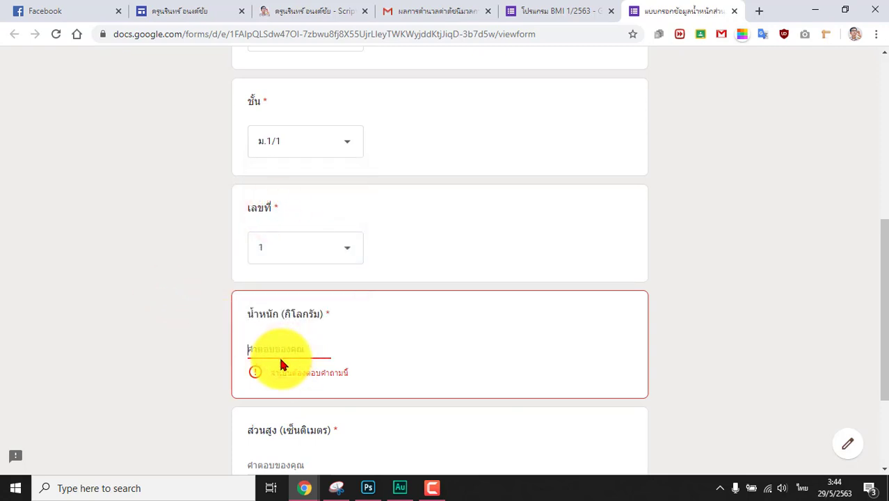
type("53")
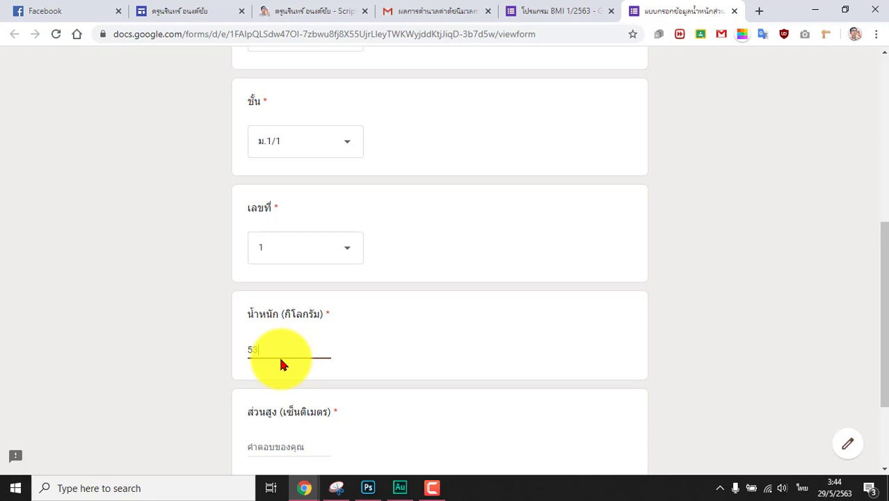
left_click(155, 338)
scroll(303, 327, "down", 3)
left_click(292, 316)
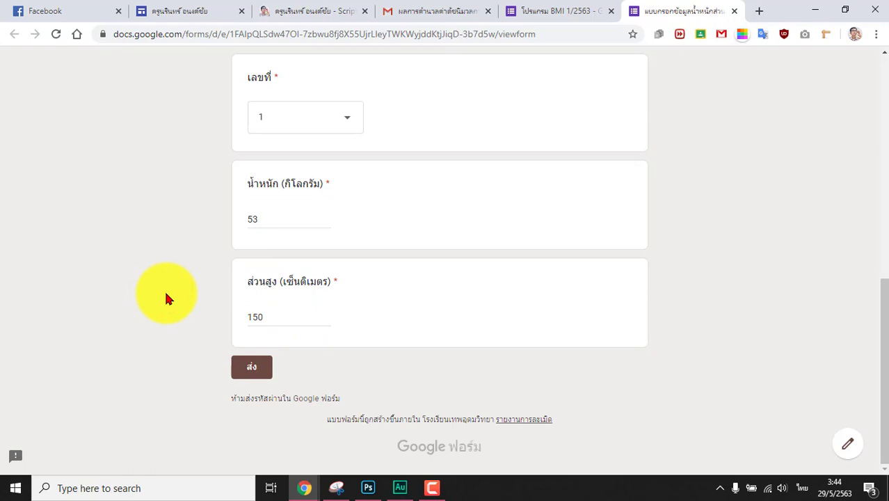
left_click(240, 371)
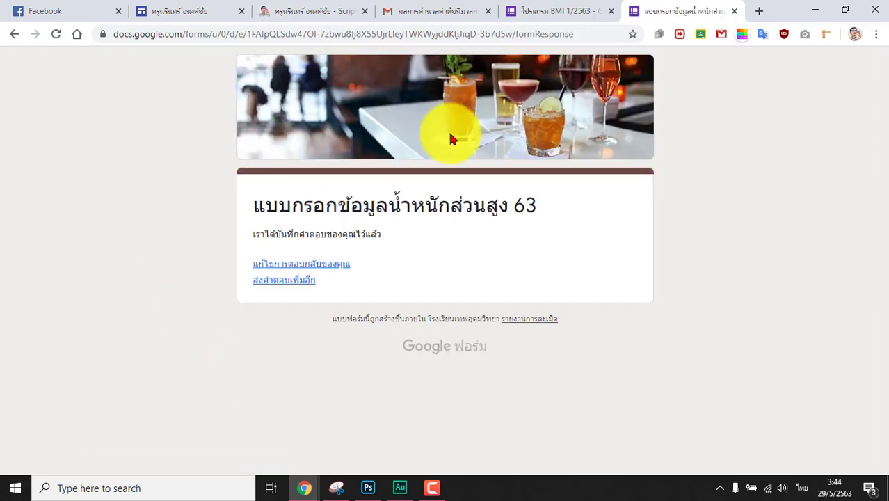
From the form editor's Responses tab, create a new linked response spreadsheet.
left_click(536, 13)
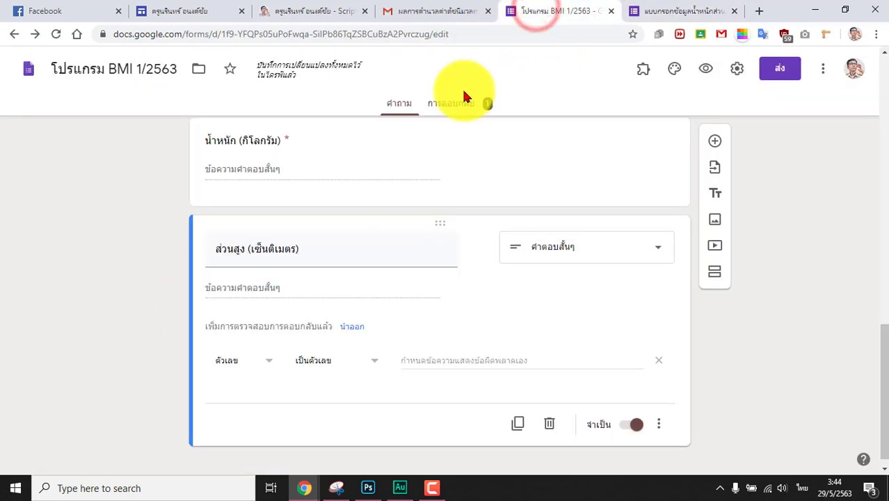
left_click(668, 13)
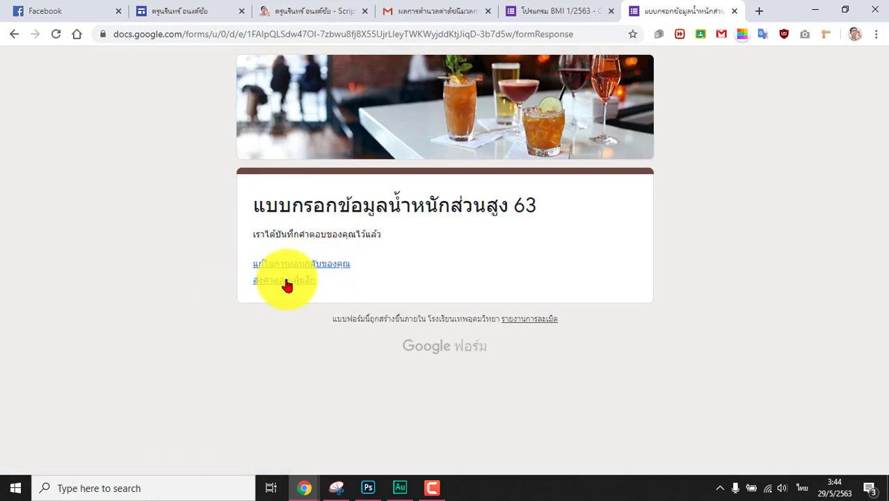
left_click(550, 11)
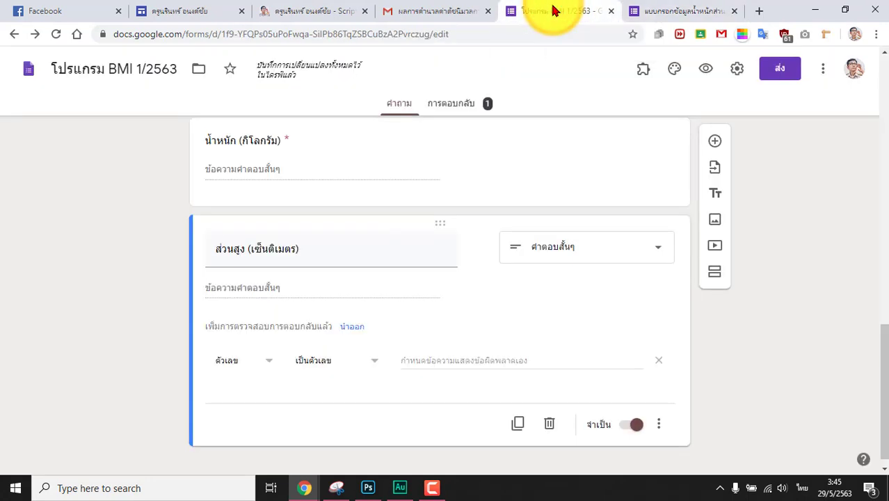
left_click(450, 106)
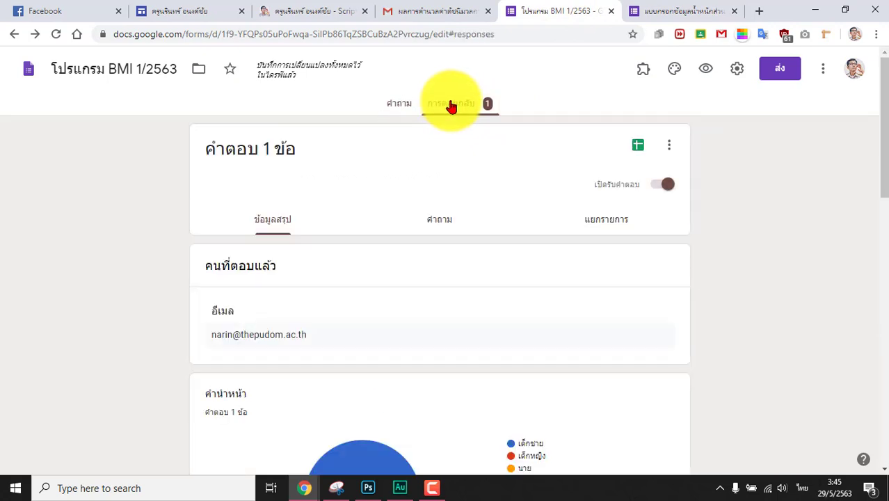
left_click(637, 146)
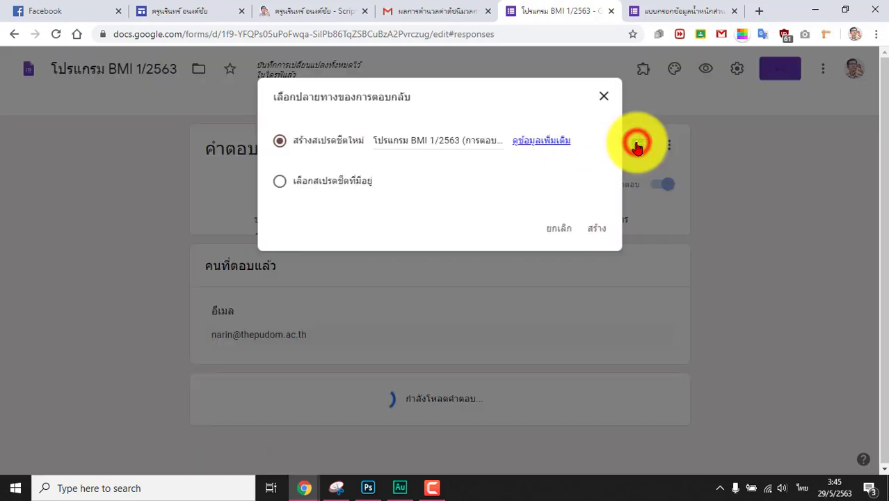
left_click(595, 231)
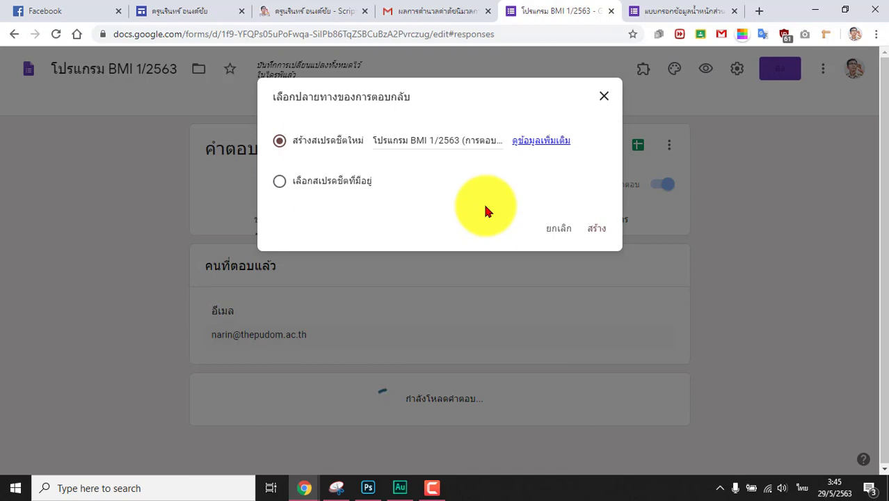
left_click(596, 229)
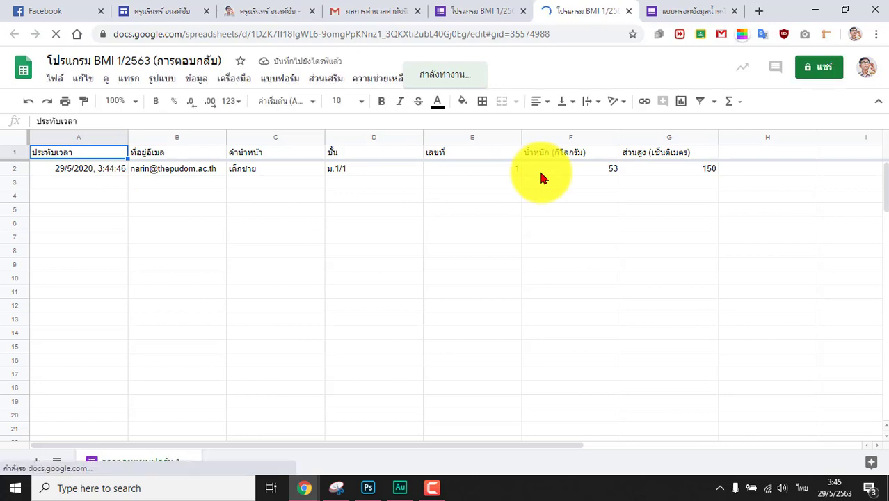
Shrink the prefix (C), class (D) and number (E) columns to fit their entries.
left_click(79, 171)
left_click(136, 170)
left_click(263, 169)
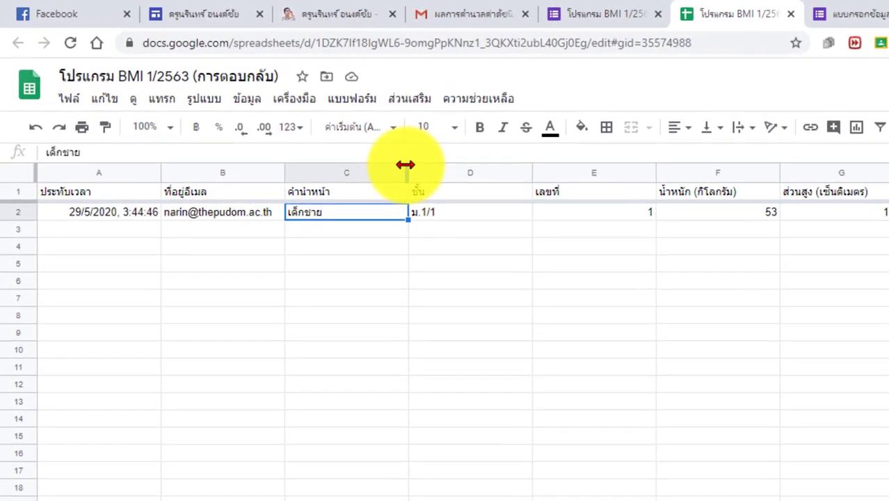
left_click_drag(325, 135, 290, 134)
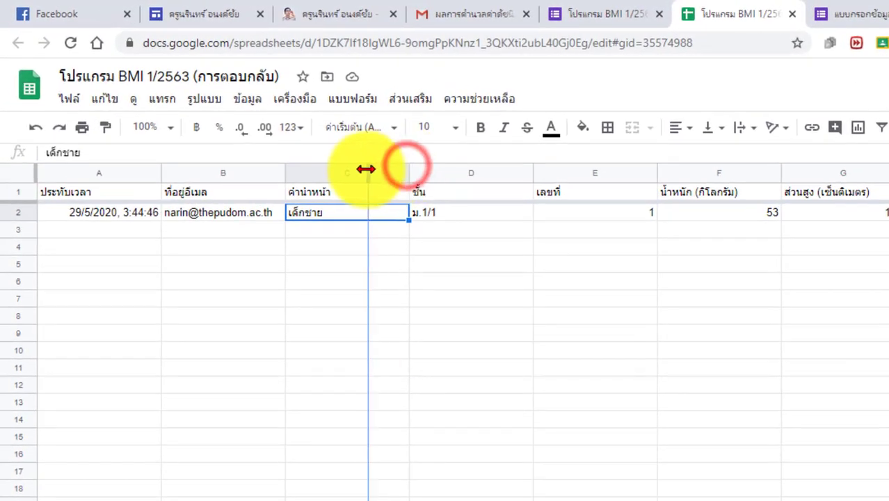
left_click_drag(366, 169, 361, 169)
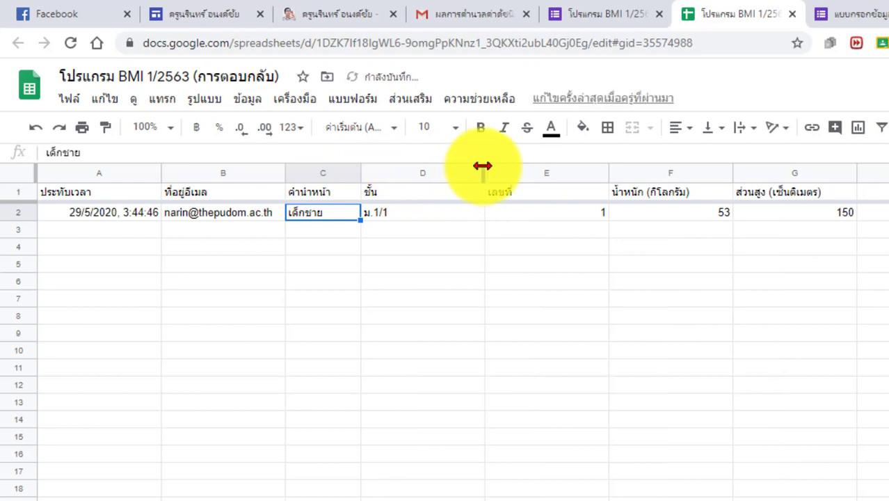
left_click_drag(482, 167, 400, 171)
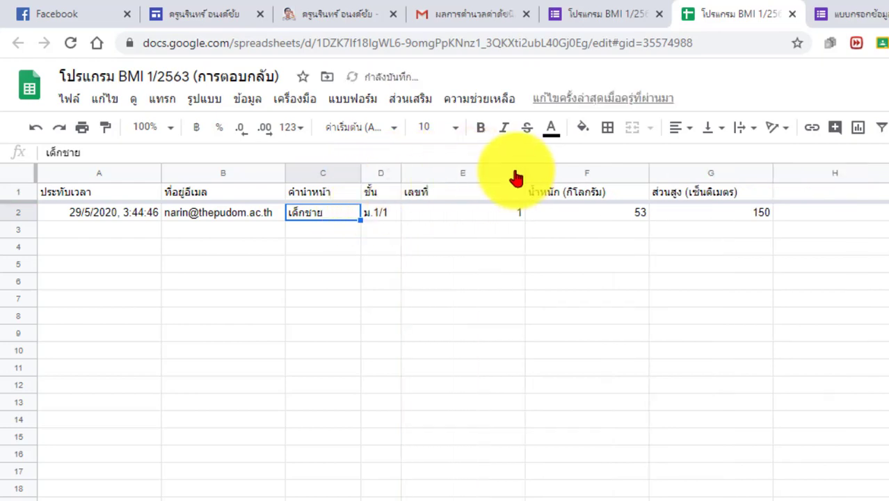
left_click_drag(523, 169, 434, 171)
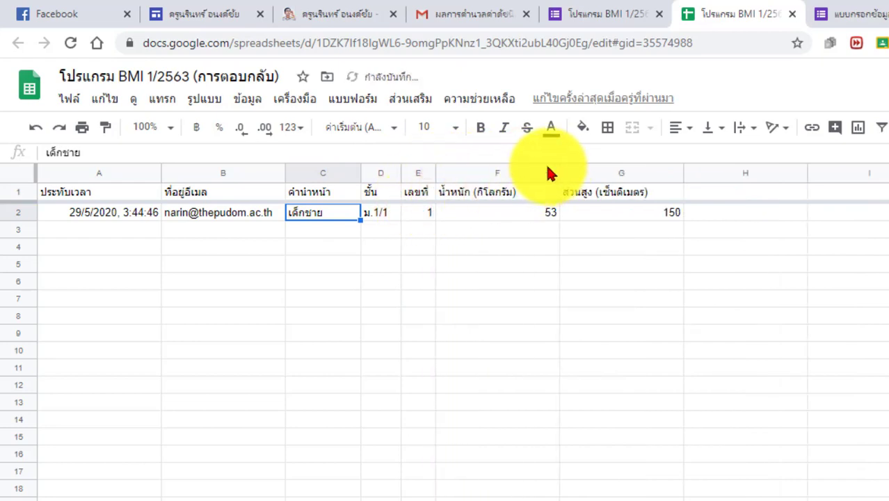
left_click(229, 212)
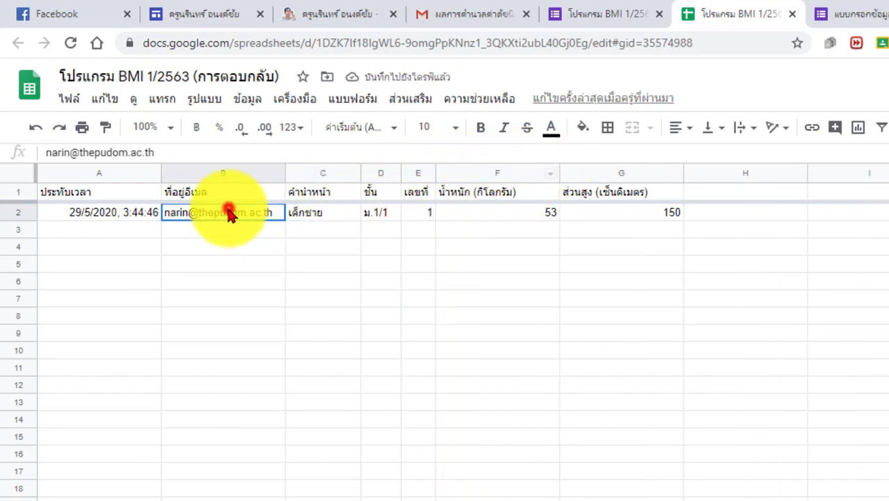
left_click(315, 216)
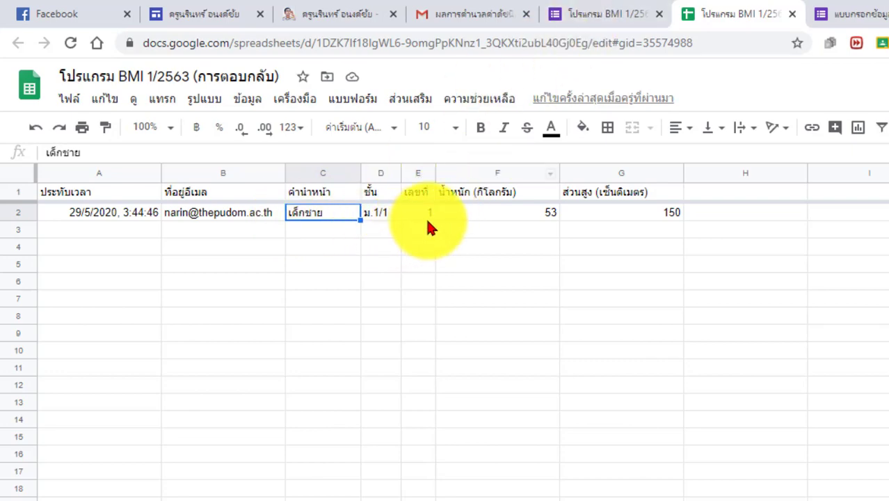
Go from the form's responses summary back to editing its questions.
left_click(721, 11)
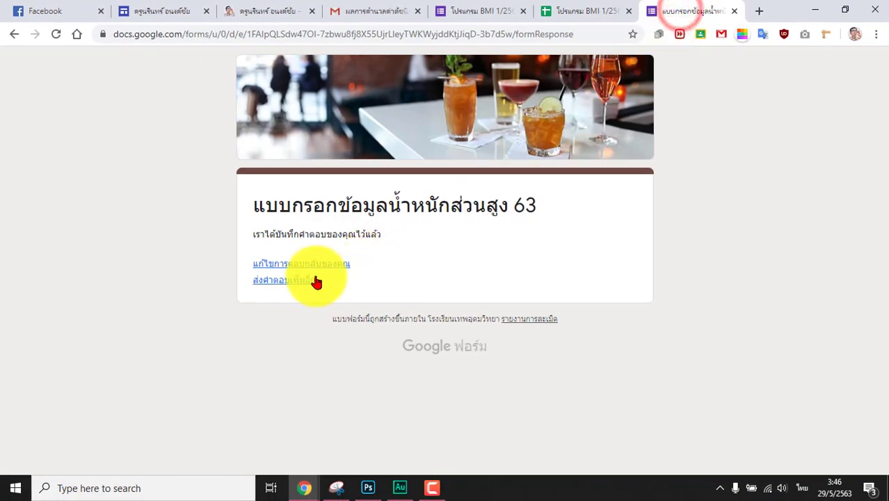
left_click(460, 9)
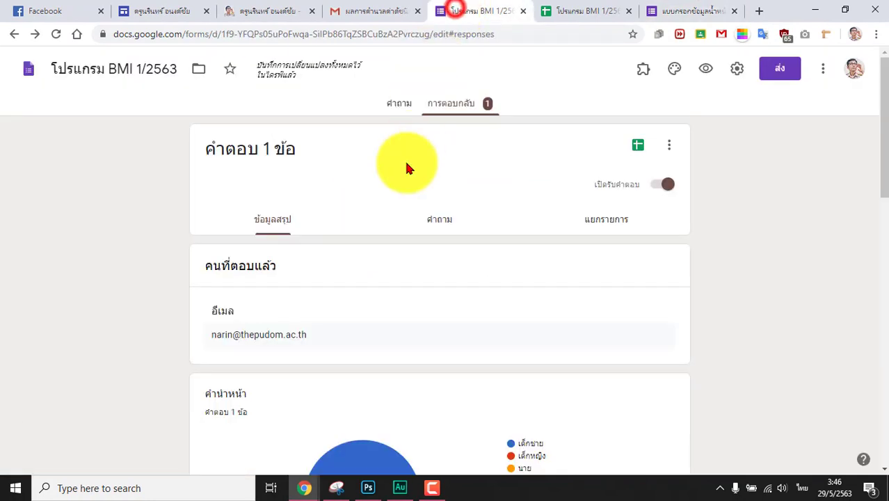
scroll(361, 297, "down", 4)
scroll(361, 297, "up", 3)
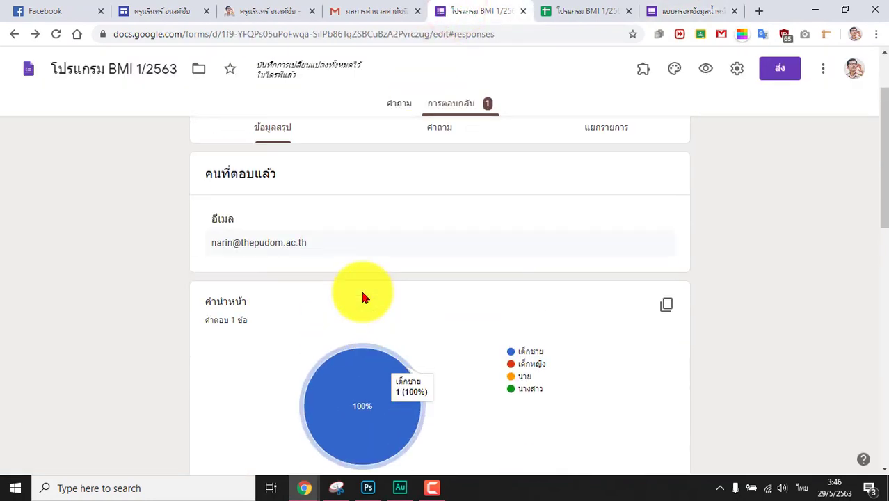
scroll(362, 297, "up", 1)
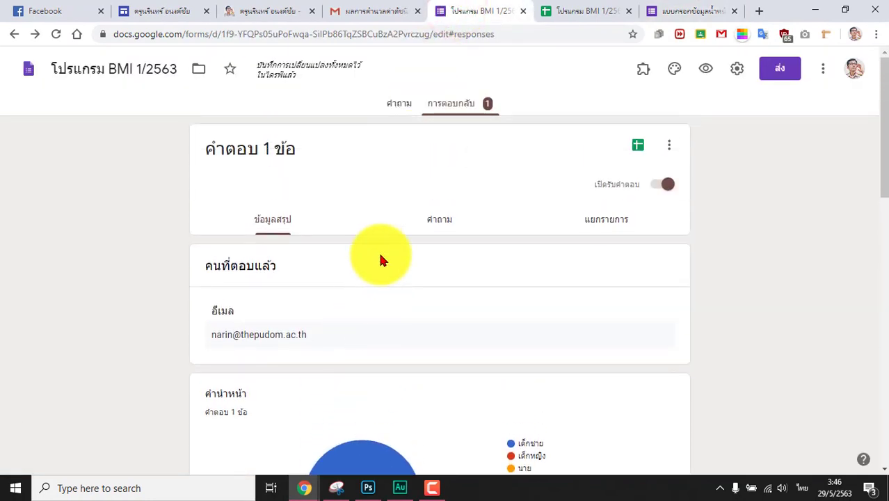
left_click(393, 102)
scroll(390, 312, "down", 3)
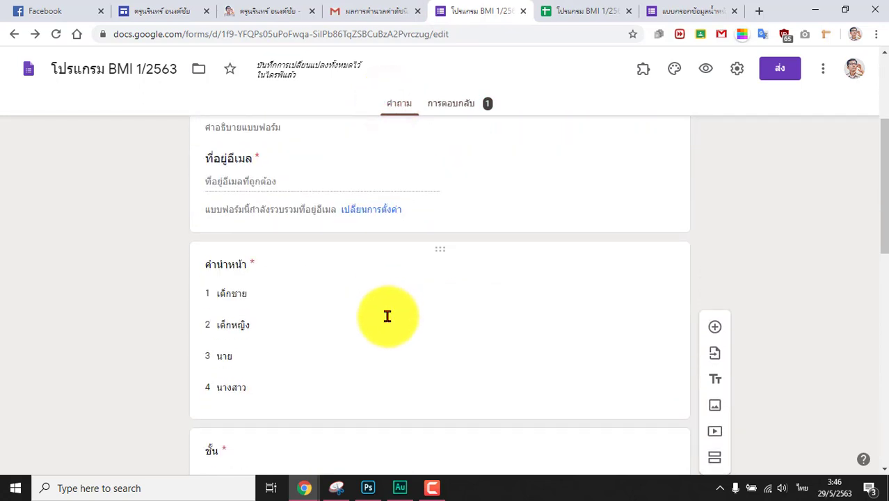
scroll(348, 321, "down", 2)
scroll(293, 317, "up", 1)
Add a short-answer question titled 'ชื่อ - นามสกุล' right after คำนำหน้า.
left_click(368, 268)
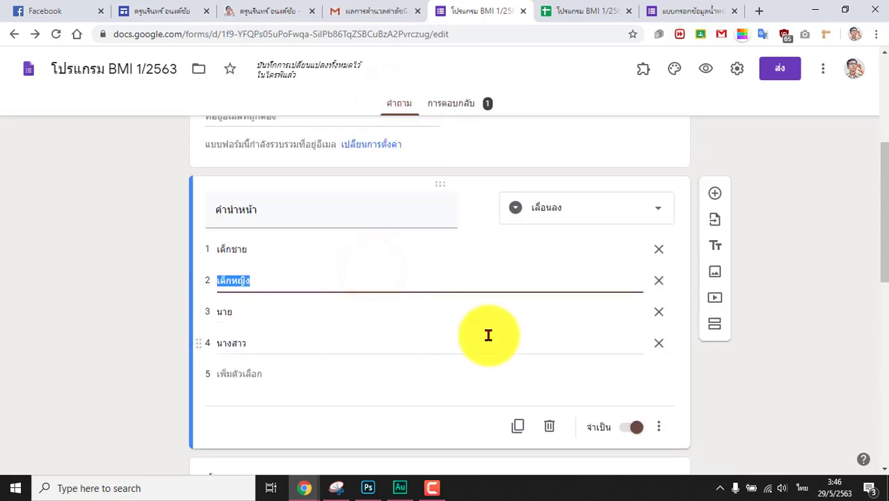
left_click(715, 192)
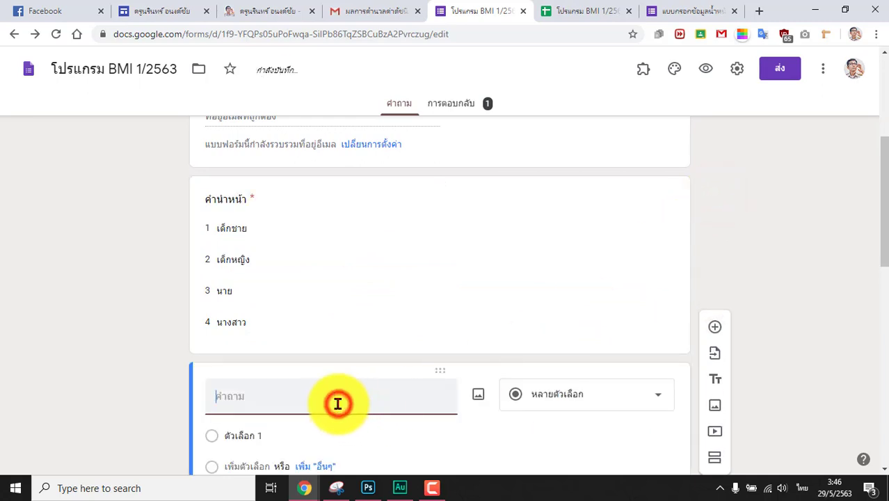
left_click(338, 403)
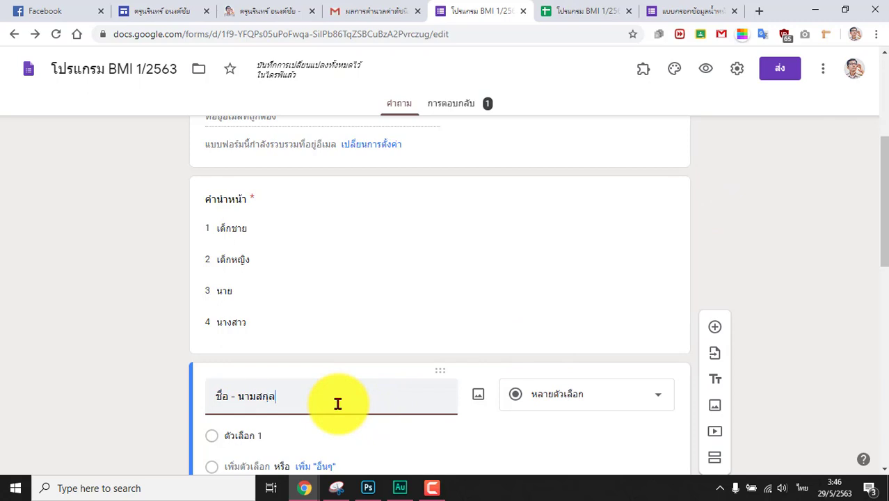
scroll(327, 400, "down", 3)
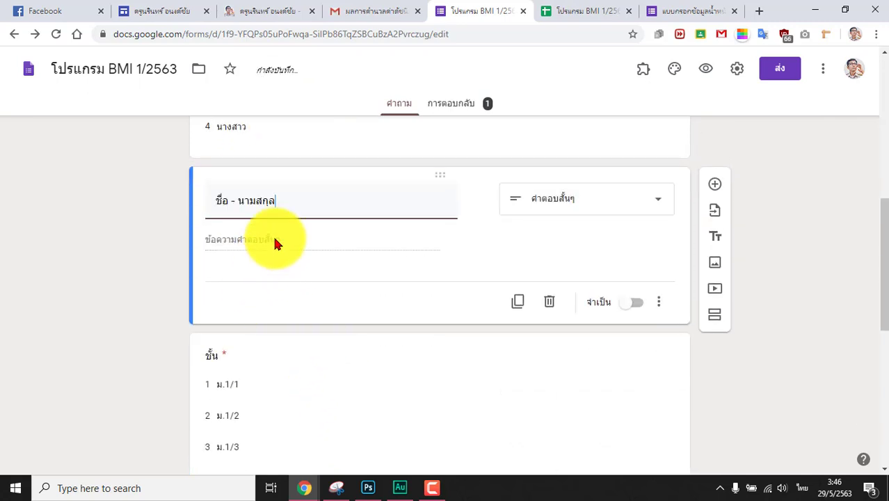
left_click(124, 247)
In the form preview, choose เด็กหญิง, fill in the name and pick class ม.1/1.
left_click(705, 67)
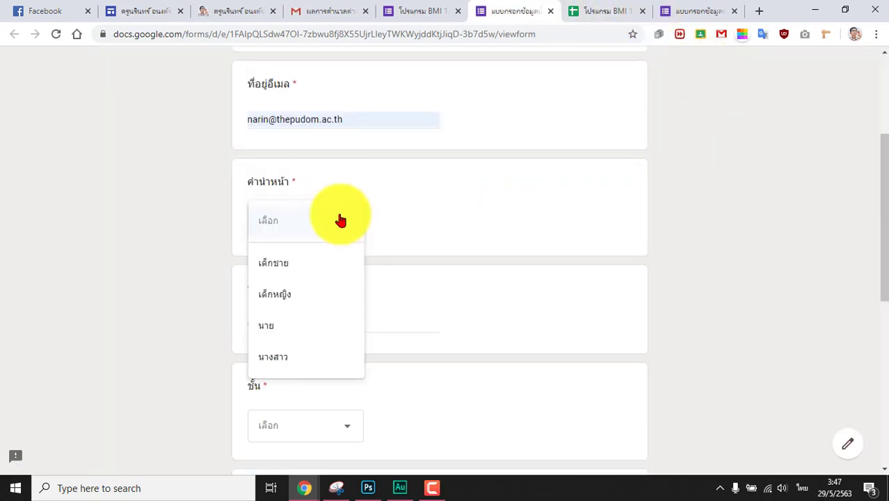
left_click(293, 292)
left_click(276, 323)
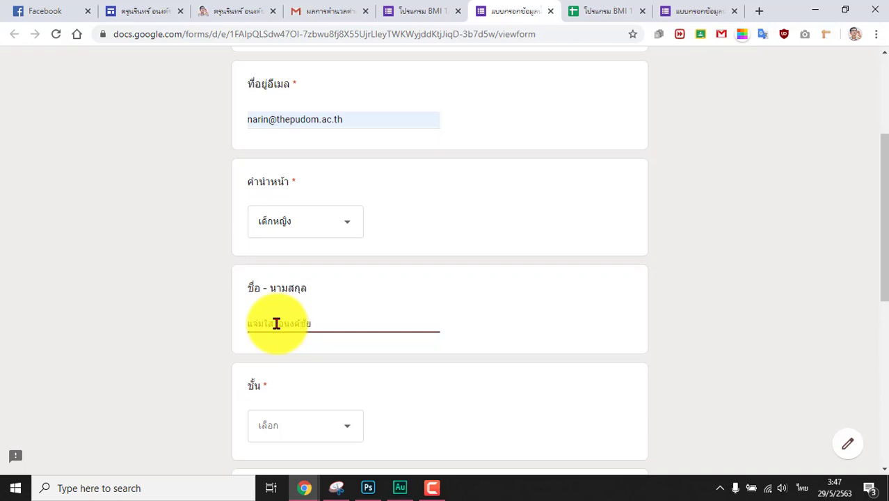
left_click(293, 403)
left_click(293, 372)
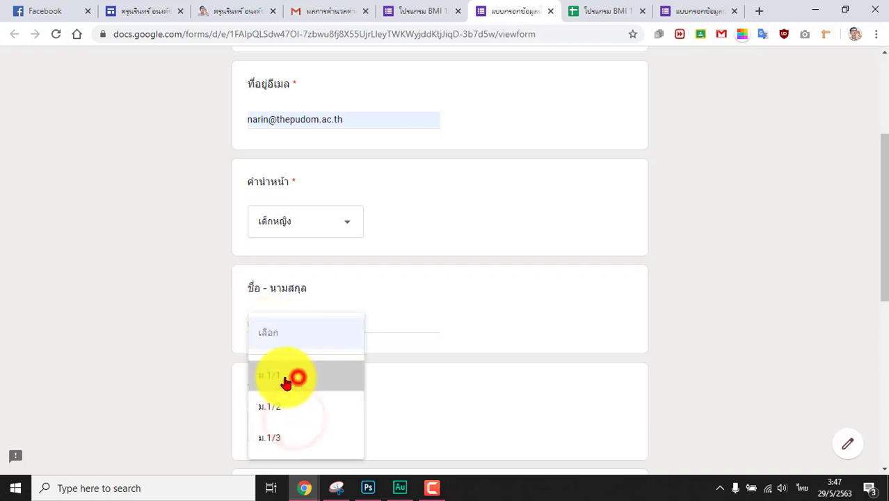
left_click(184, 381)
Pick number 2, enter weight 40 kg and height 156 cm, and submit.
scroll(263, 350, "down", 2)
left_click(294, 395)
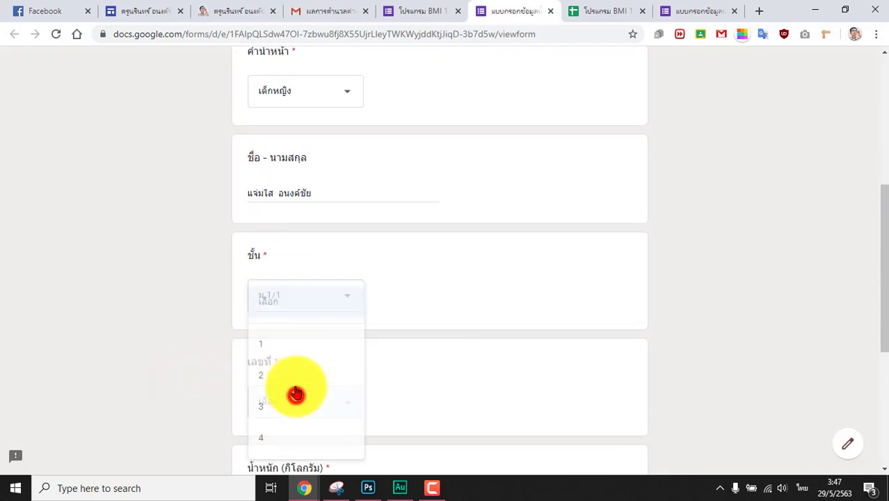
left_click(285, 383)
scroll(282, 378, "down", 3)
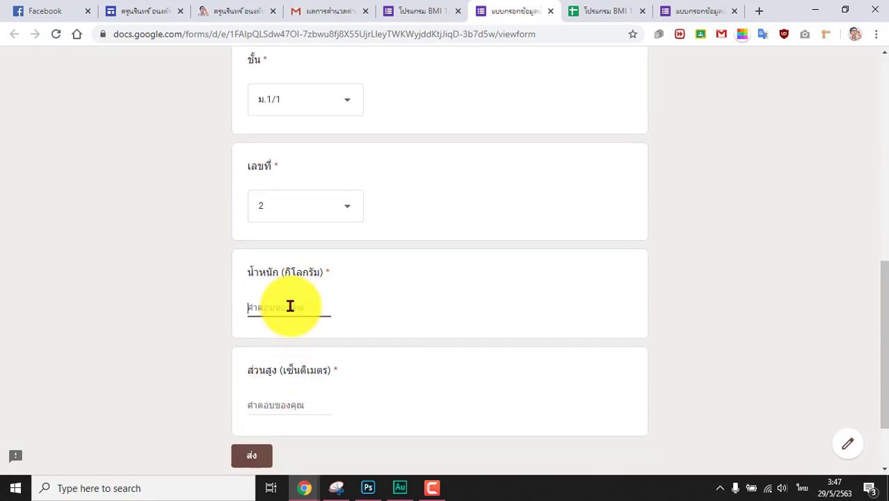
left_click(289, 402)
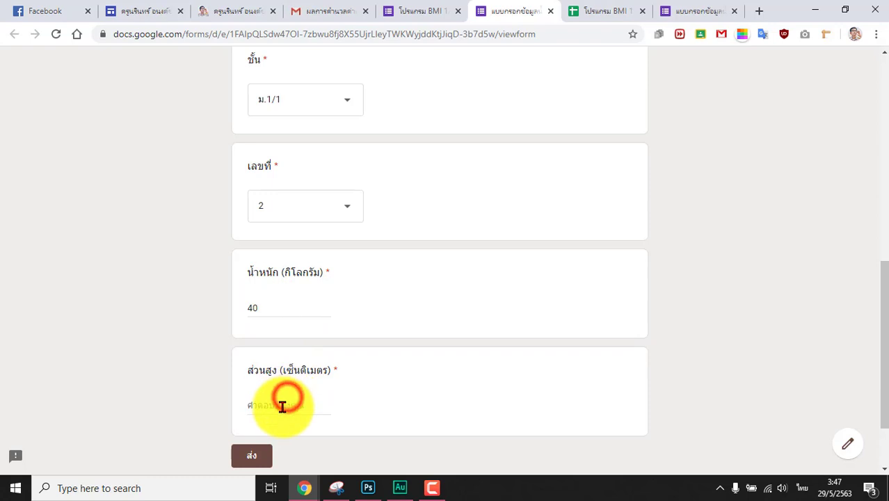
type("156")
left_click(259, 455)
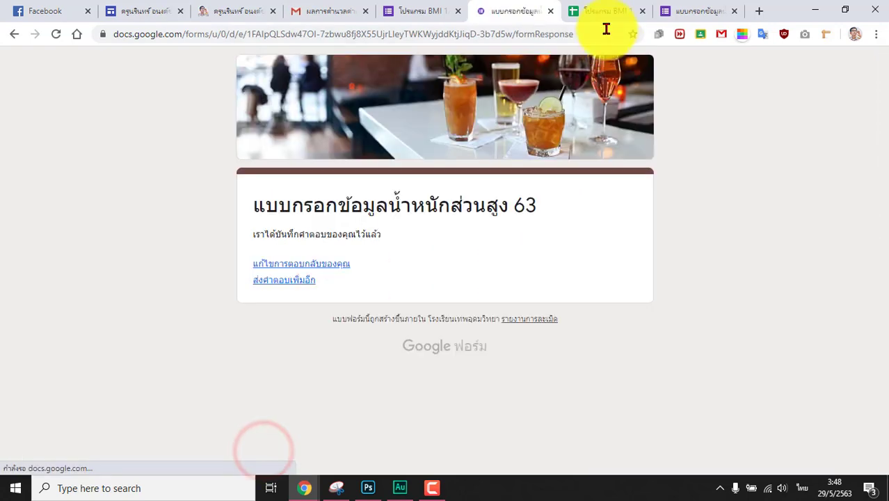
left_click(601, 14)
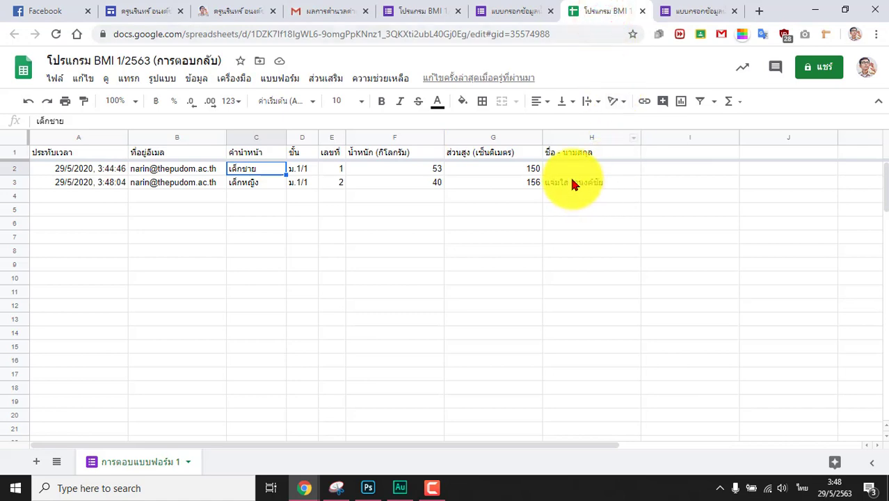
Drag the ชื่อ - นามสกุล column to follow คำนำหน้า and enter the first response's full name.
left_click(567, 137)
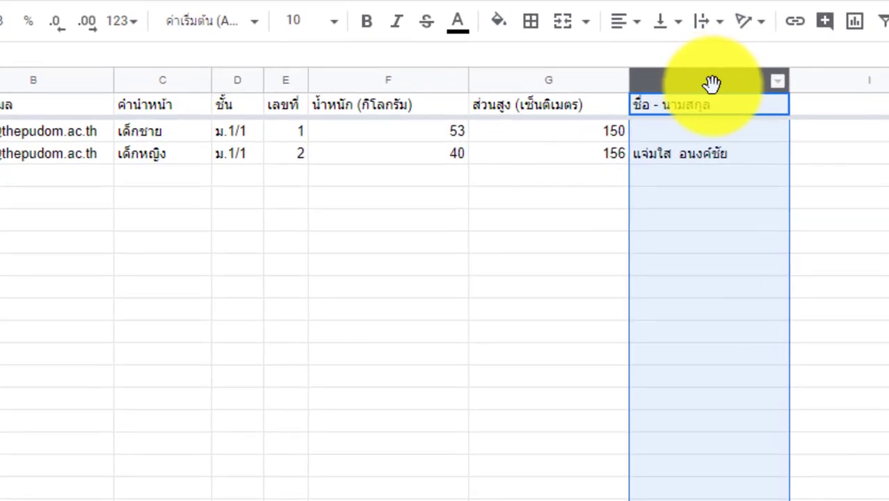
left_click_drag(715, 86, 234, 79)
left_click(290, 218)
left_click(259, 154)
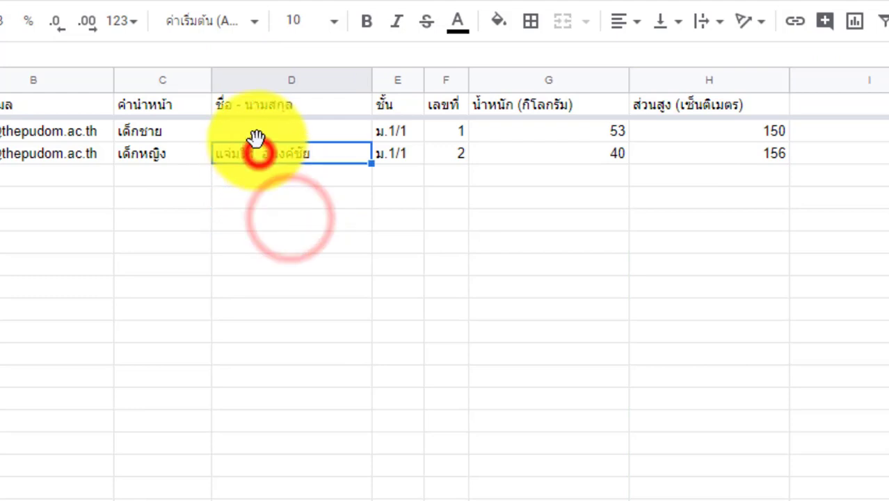
left_click(263, 135)
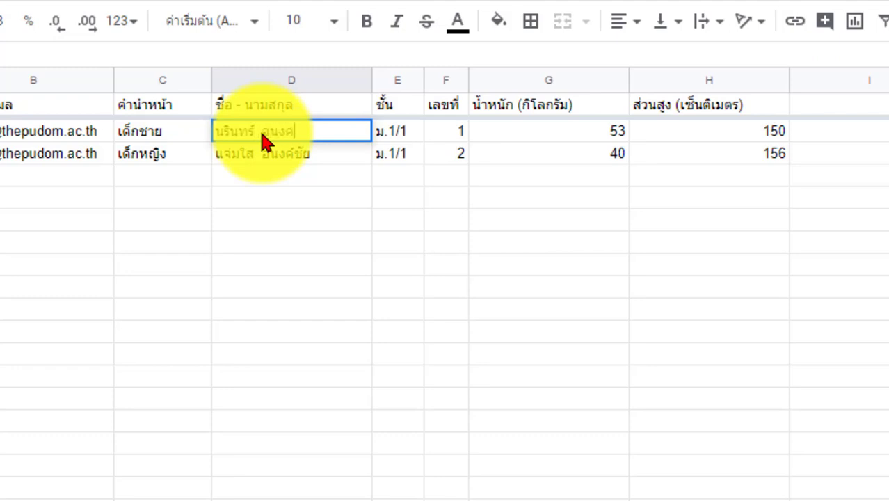
left_click(252, 264)
left_click_drag(256, 160, 257, 132)
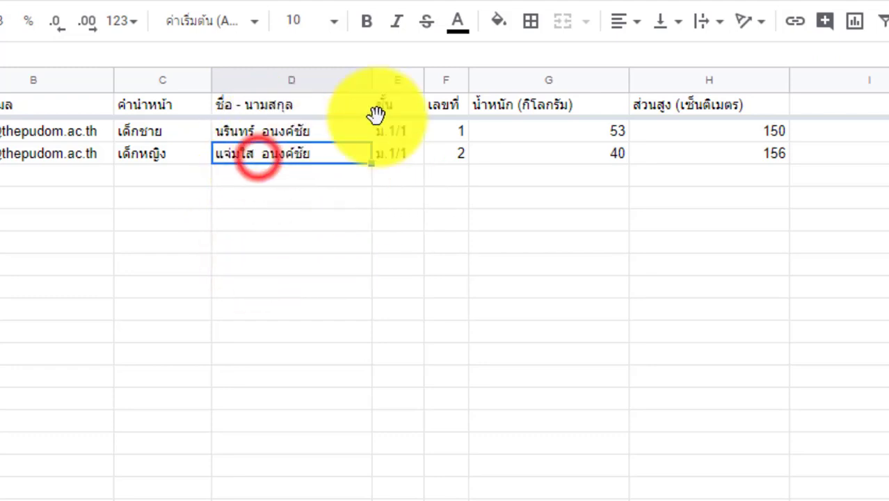
left_click(822, 160)
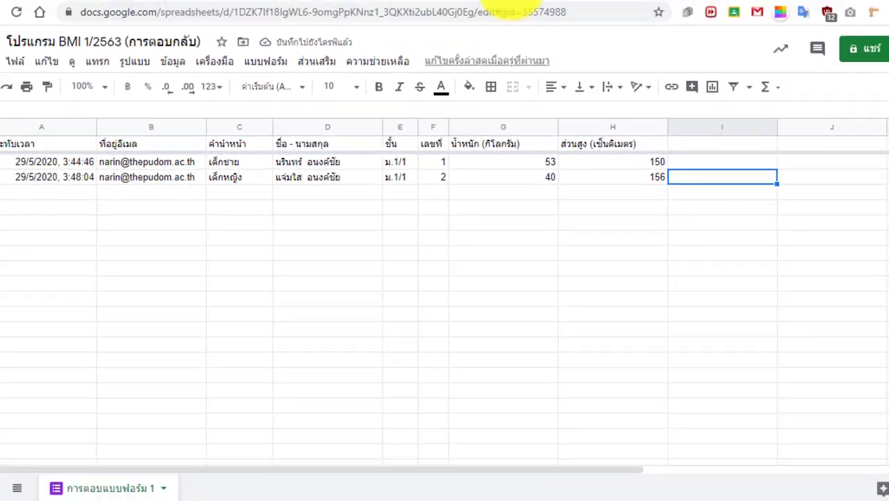
left_click(512, 10)
Start another response with the suggested e-mail, เด็กหญิง, class ม.1/3 and number 3.
left_click(285, 287)
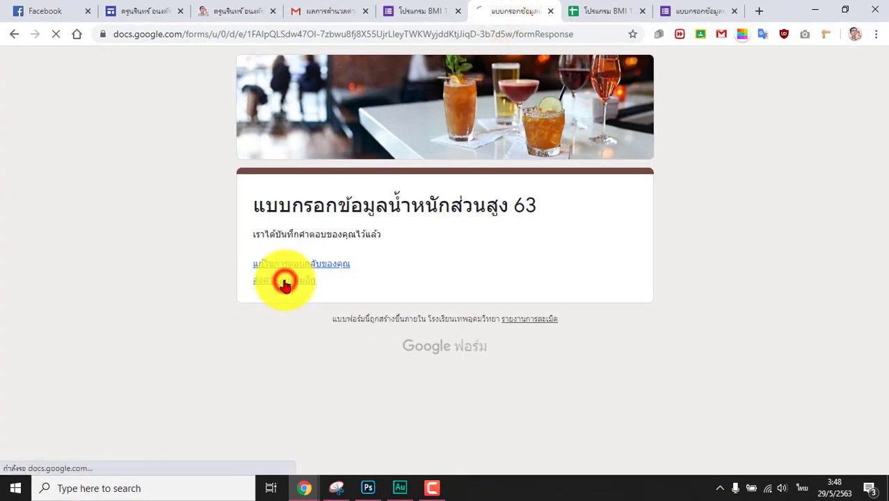
left_click(289, 316)
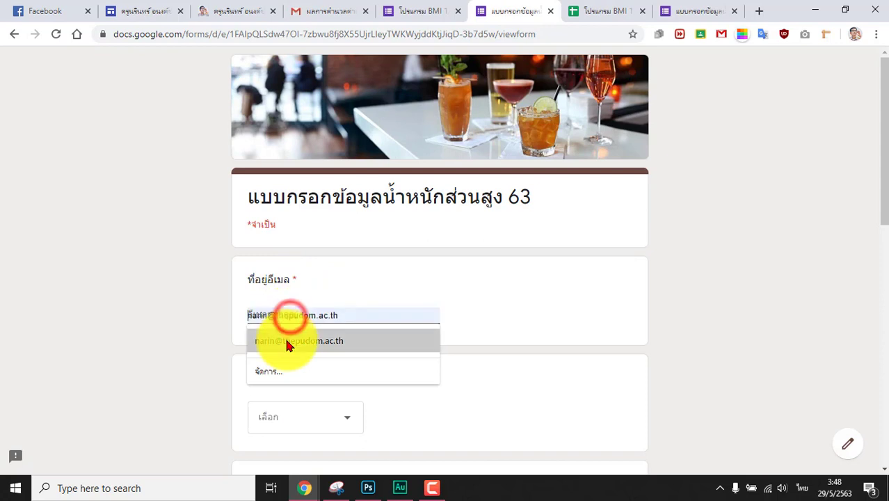
left_click(285, 340)
left_click(276, 413)
scroll(298, 375, "down", 3)
left_click(295, 371)
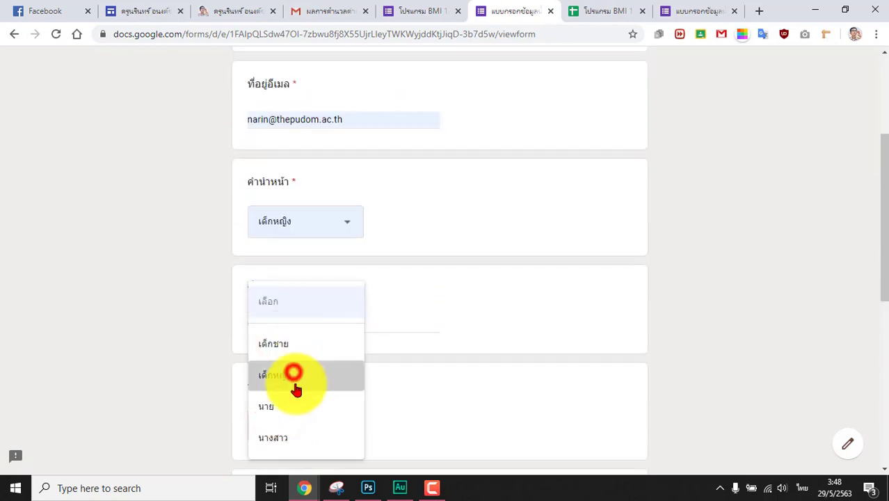
scroll(252, 388, "down", 3)
left_click(320, 233)
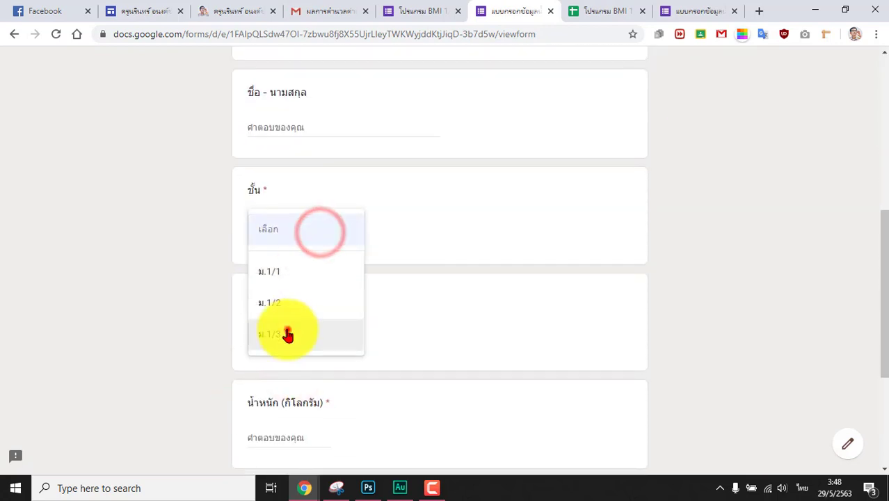
left_click(288, 333)
left_click(180, 329)
left_click(268, 332)
left_click(276, 403)
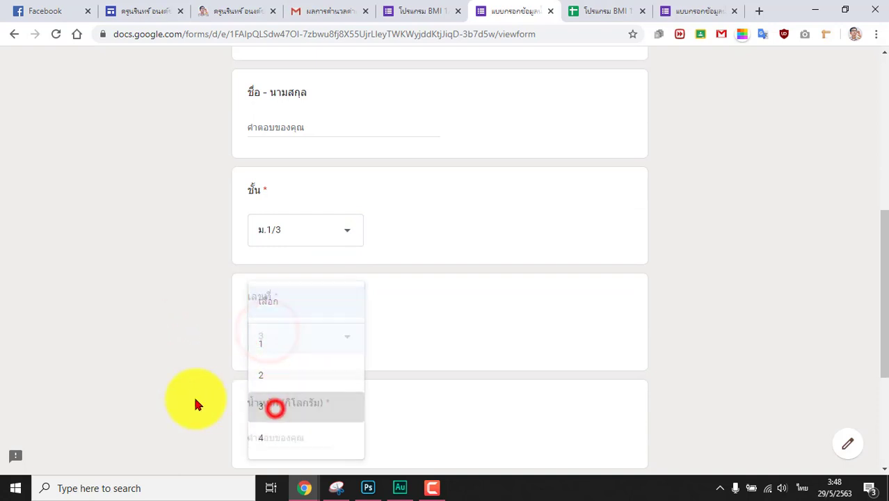
Enter weight 80 kg and height 170 cm, correcting a mistyped 150.
scroll(295, 407, "down", 1)
left_click(296, 371)
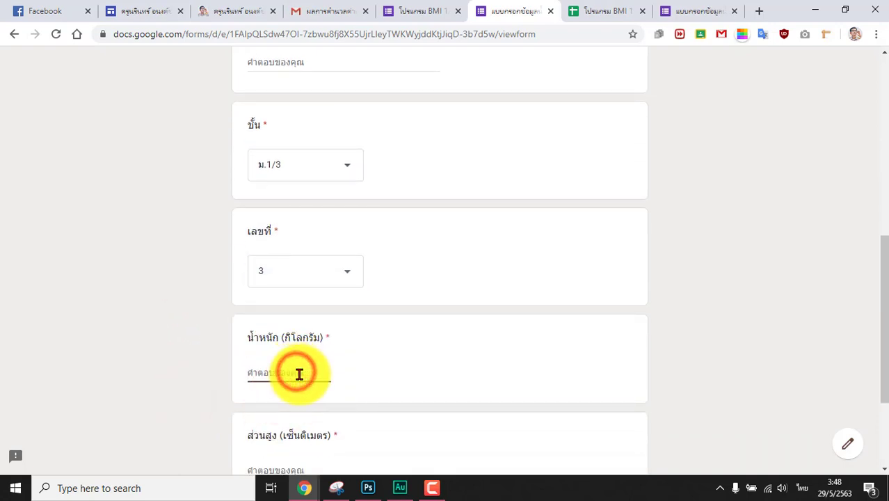
left_click(182, 401)
scroll(191, 400, "down", 2)
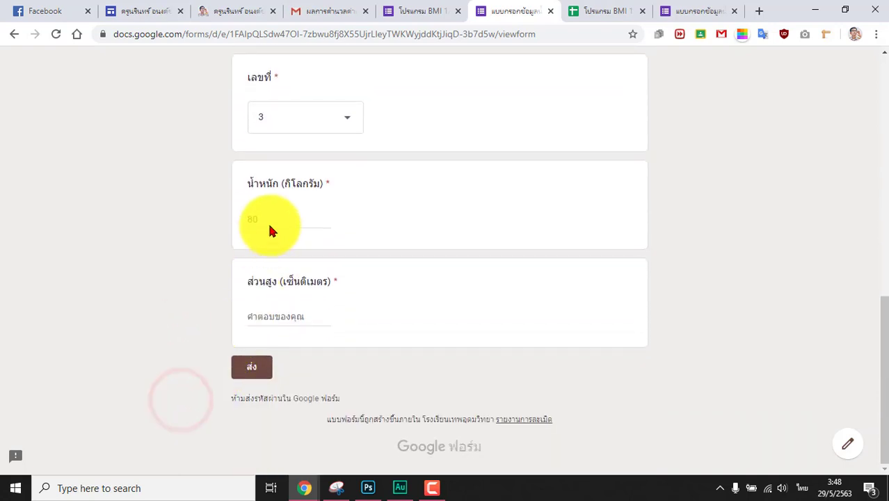
left_click(270, 317)
type("15")
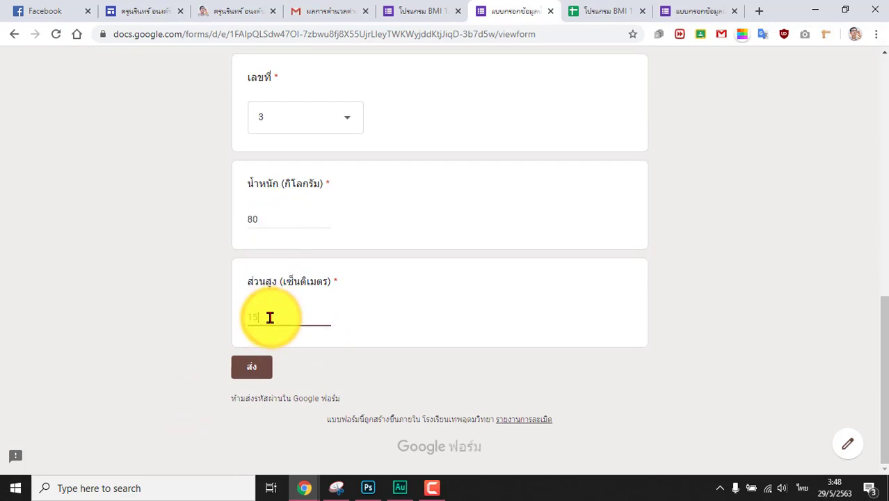
type("0")
key("BackSpace")
key("BackSpace")
key("BackSpace")
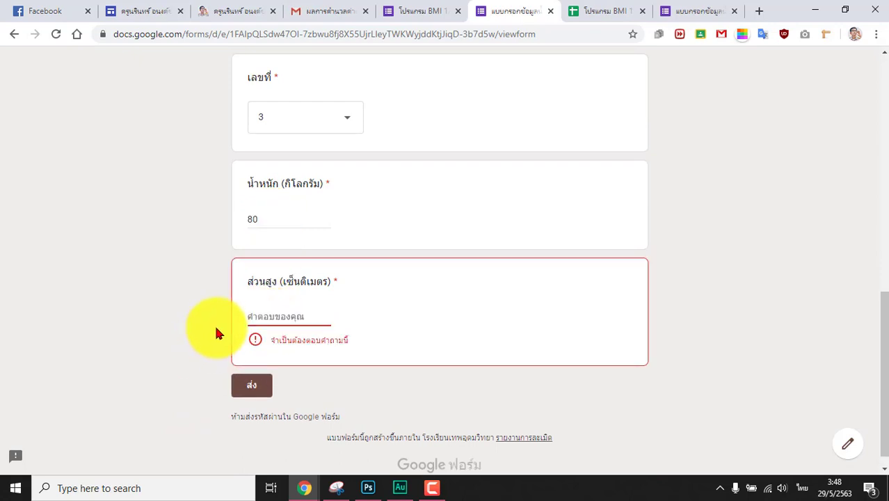
type("170")
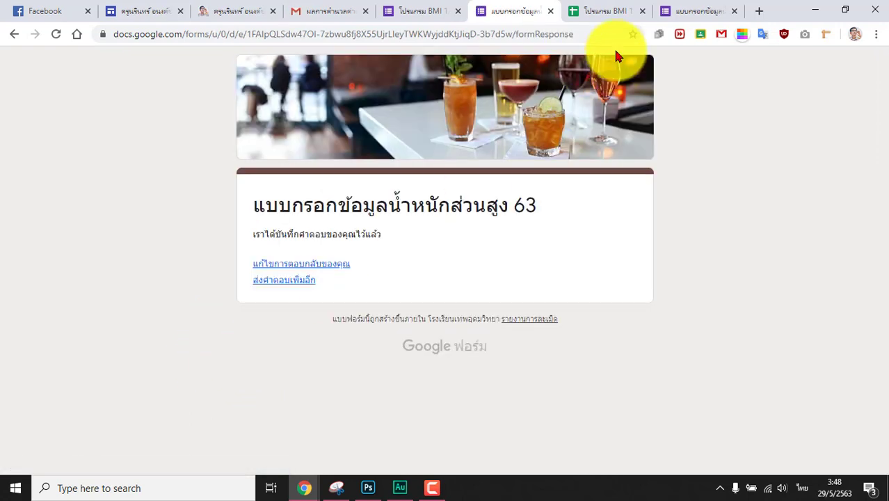
left_click(595, 12)
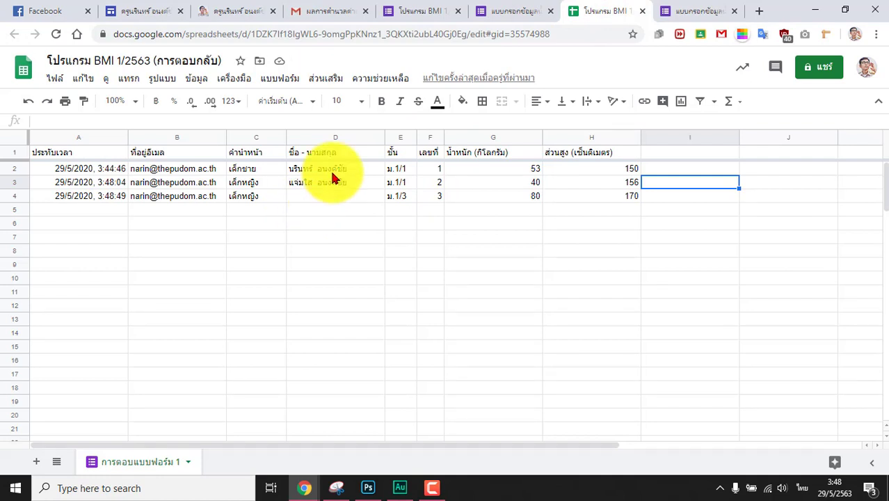
Return to the BMI response spreadsheet and copy the student name in cell D4.
left_click(502, 15)
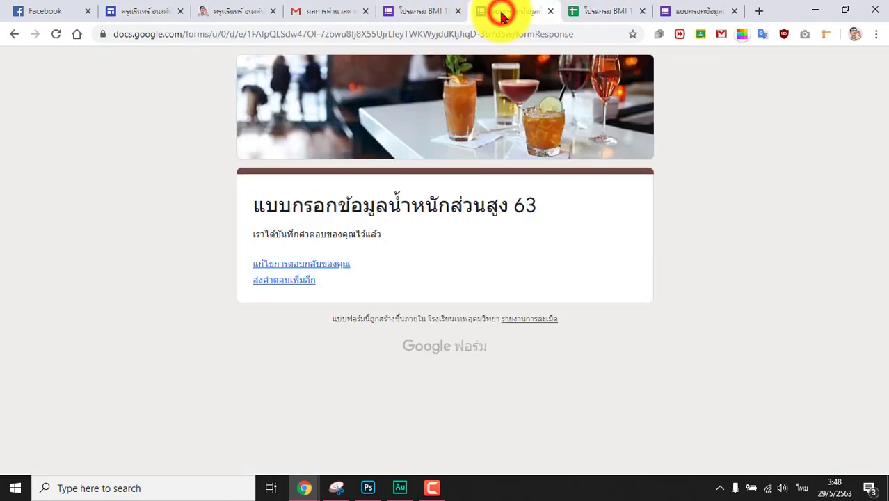
left_click(551, 11)
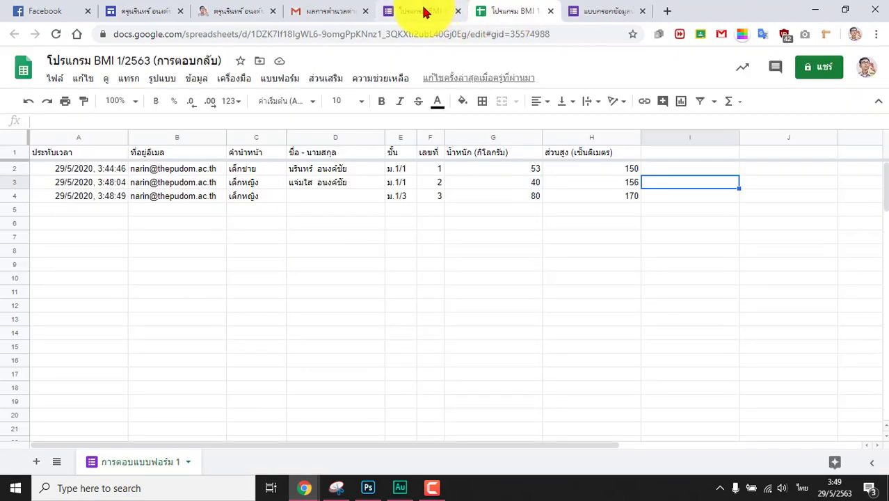
left_click(421, 11)
left_click(558, 13)
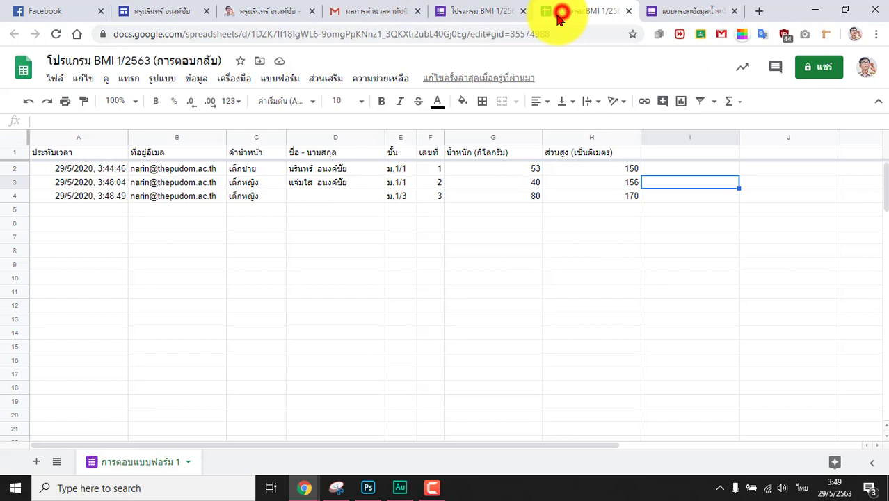
left_click(319, 195)
key("ctrl+c")
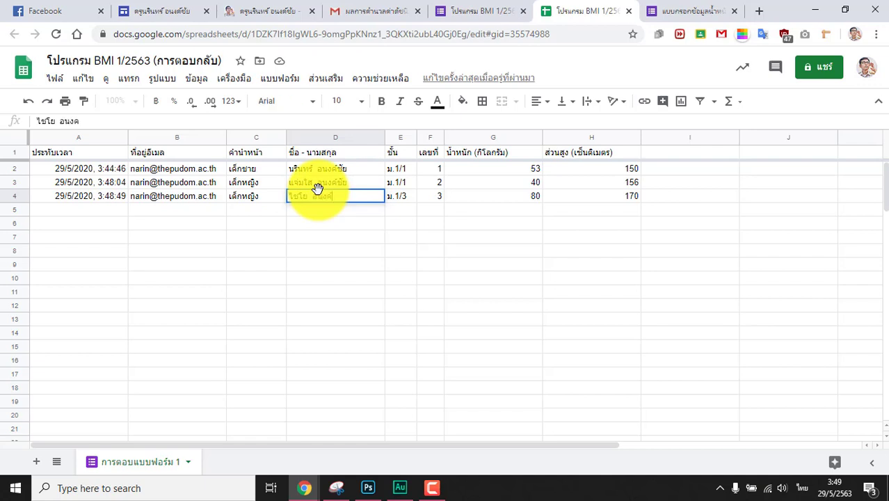
left_click(341, 230)
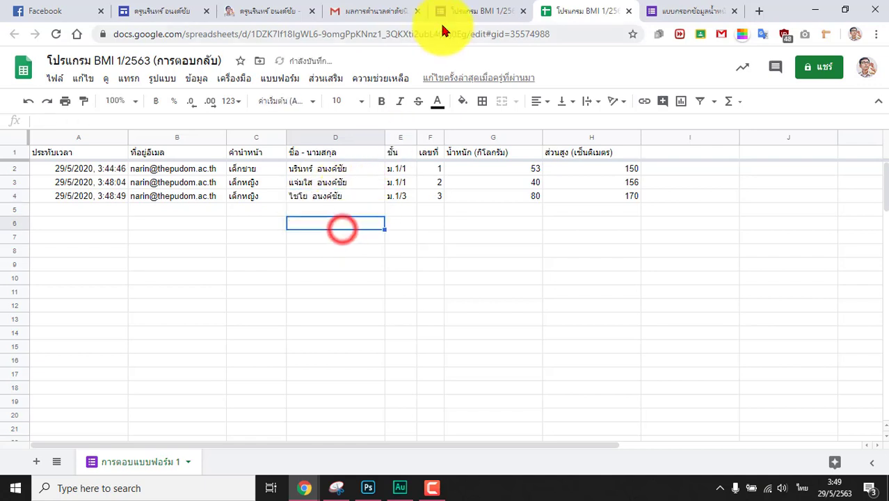
left_click(442, 11)
In the form preview, fill the suggested e-mail, set title เด็กหญิง and enter the name.
left_click(699, 68)
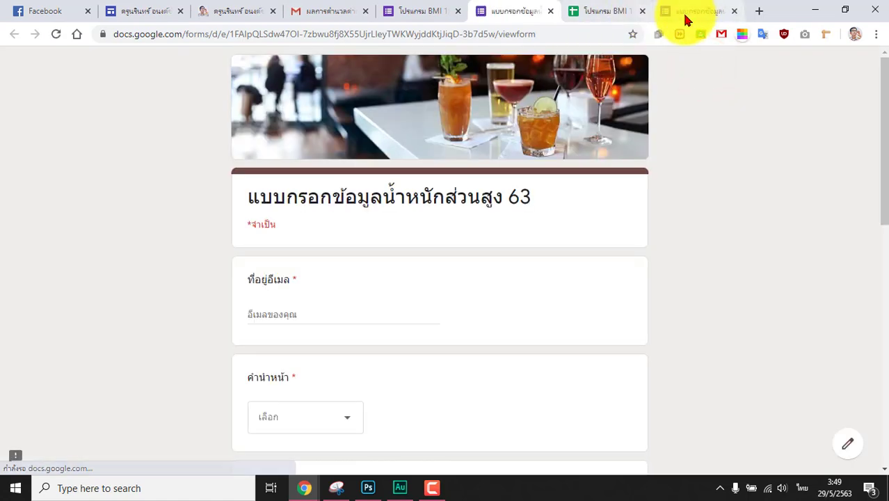
left_click(305, 310)
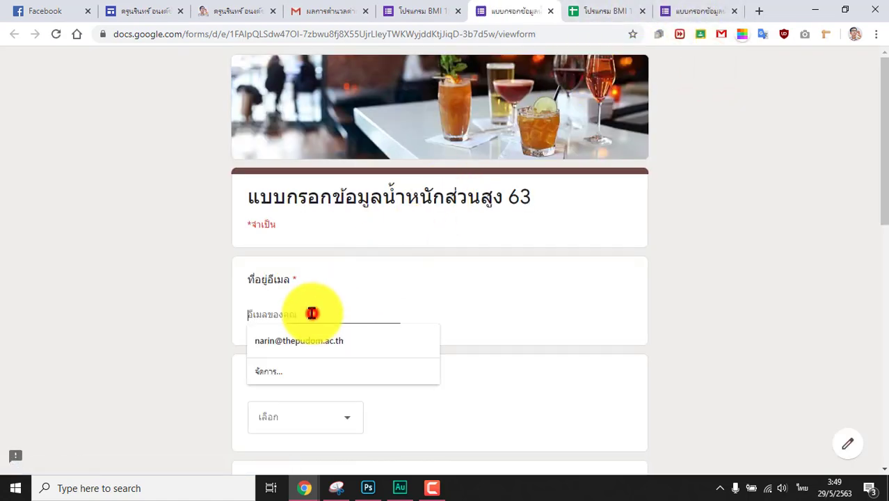
left_click(304, 341)
left_click(300, 411)
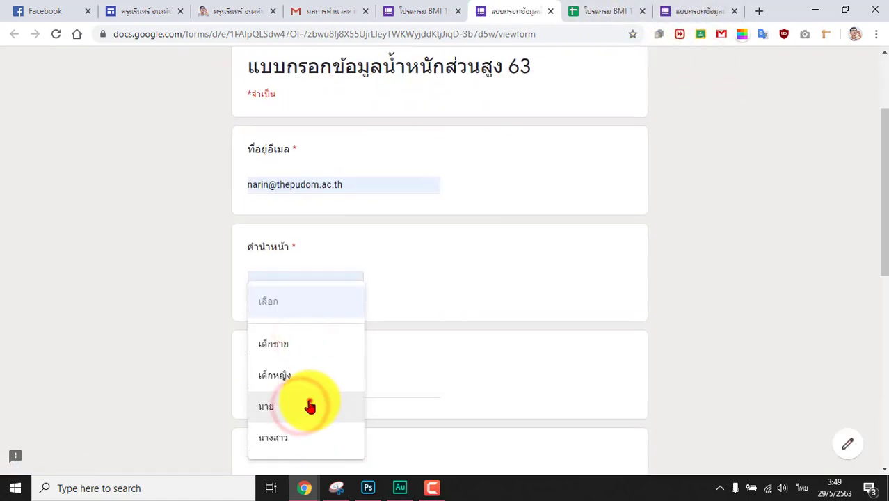
left_click(307, 404)
left_click(322, 292)
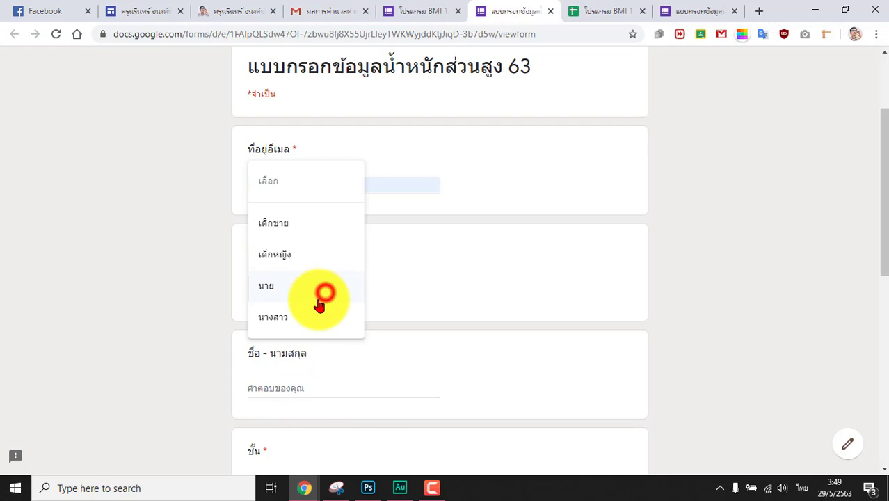
left_click(291, 256)
left_click(190, 374)
left_click(279, 387)
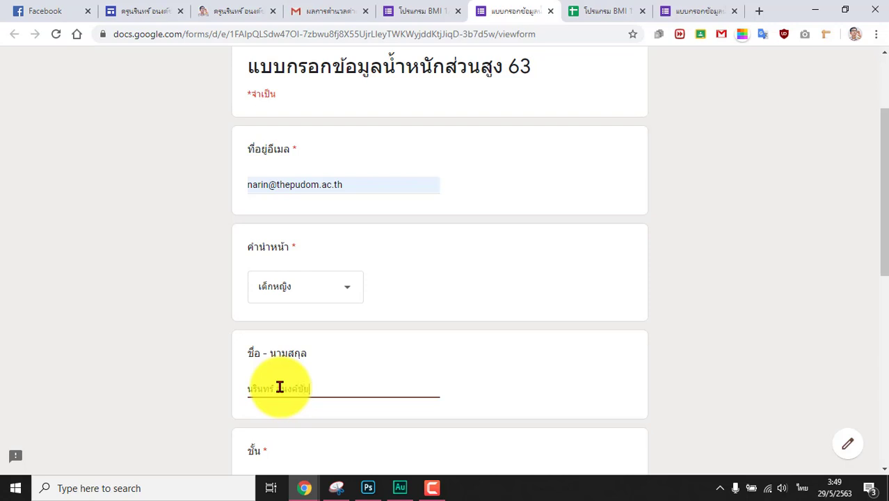
Choose class ม.1/1 and student number 4.
scroll(313, 389, "down", 2)
left_click(297, 363)
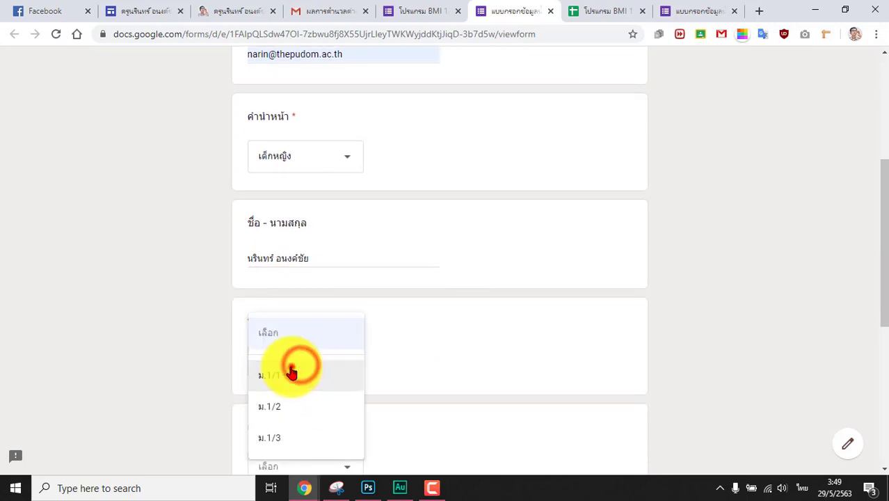
left_click(295, 365)
left_click(206, 388)
scroll(230, 396, "down", 3)
left_click(300, 268)
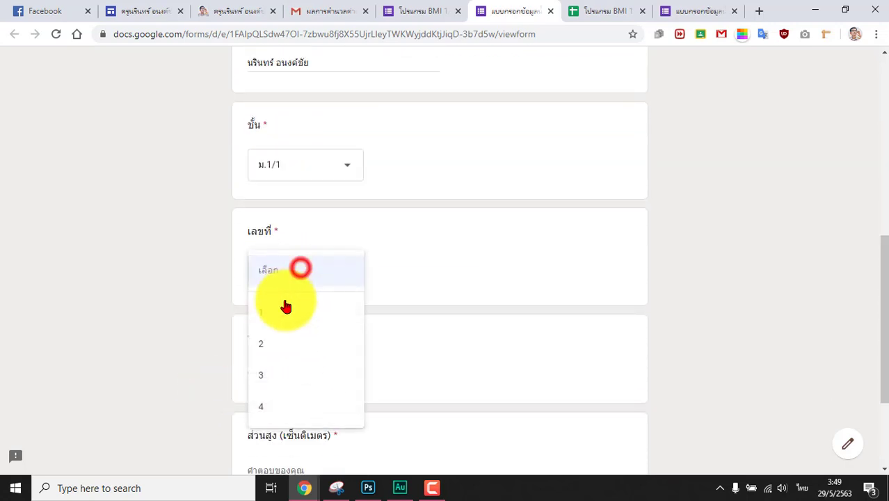
left_click(278, 404)
left_click(159, 397)
Enter weight 50 kg and height 175 cm and submit the response.
scroll(194, 398, "down", 2)
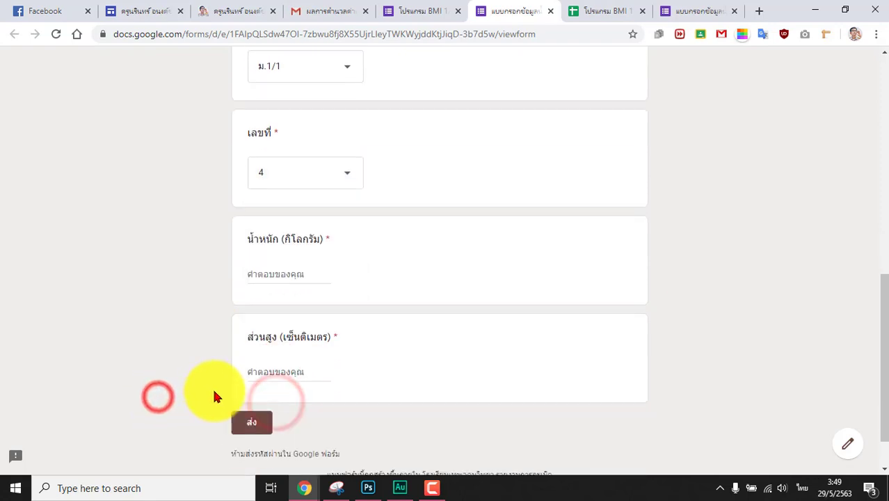
left_click(278, 241)
type("5")
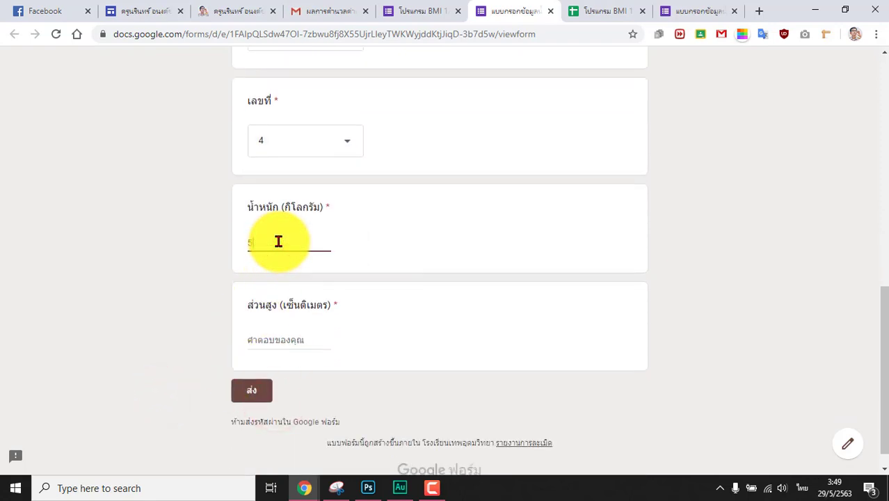
type("0")
left_click(272, 335)
type("1")
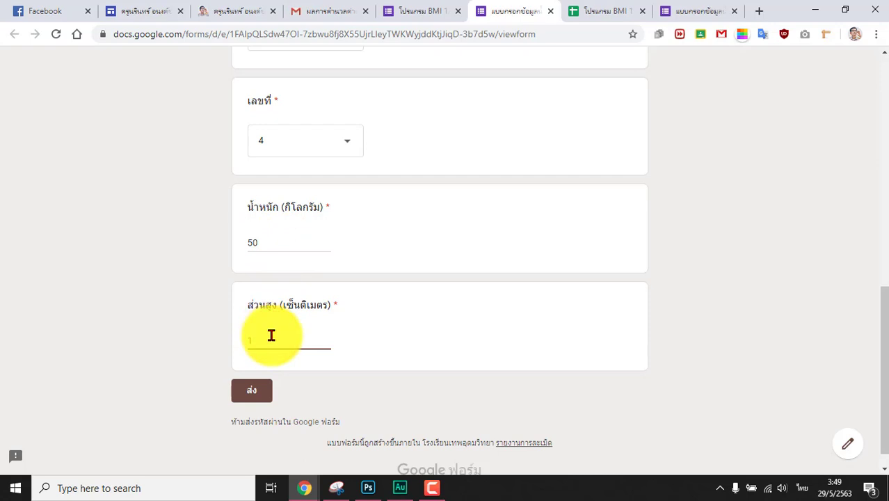
type("75")
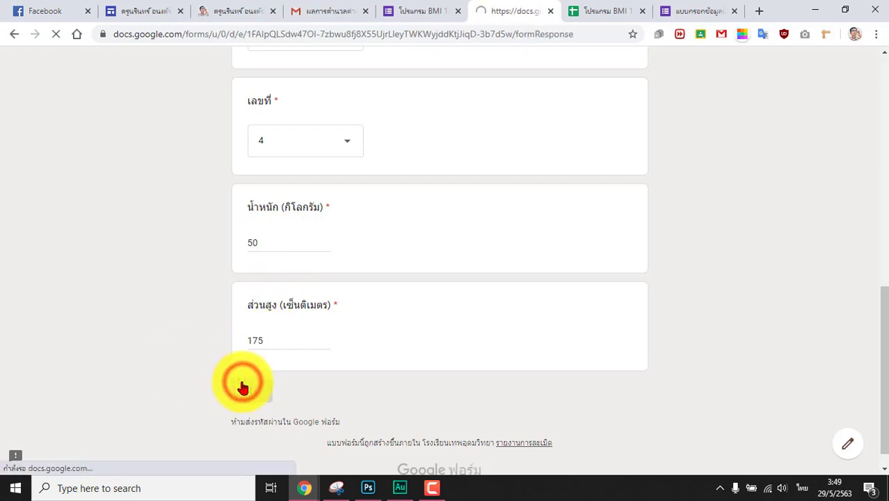
left_click(603, 12)
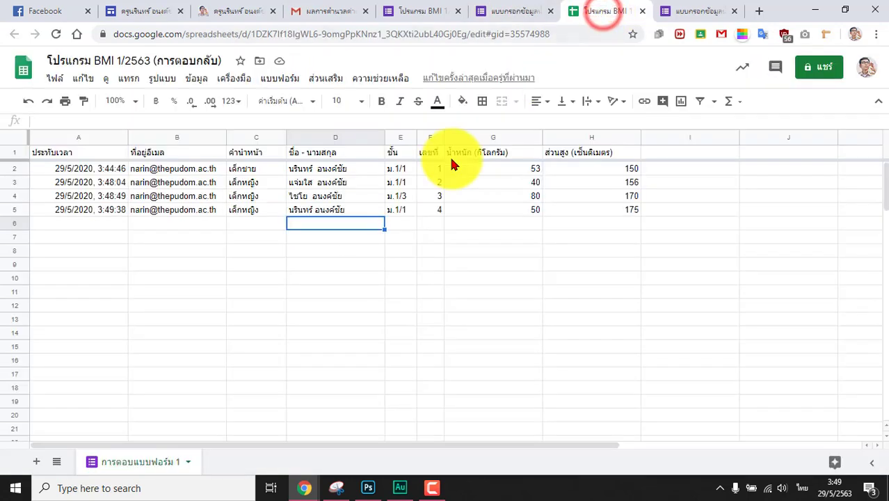
Review the names in D2:D5, then create a new script via Tools (เครื่องมือ) > Script editor.
left_click(323, 209)
left_click_drag(333, 169, 332, 219)
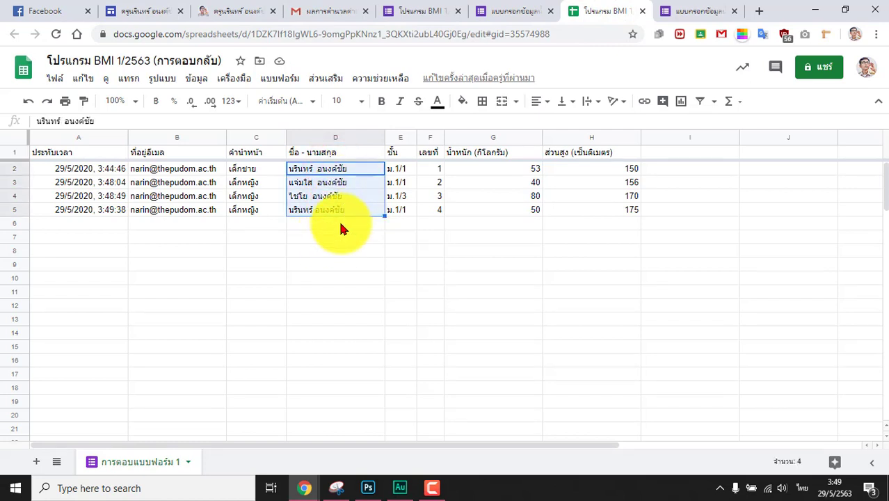
left_click(337, 236)
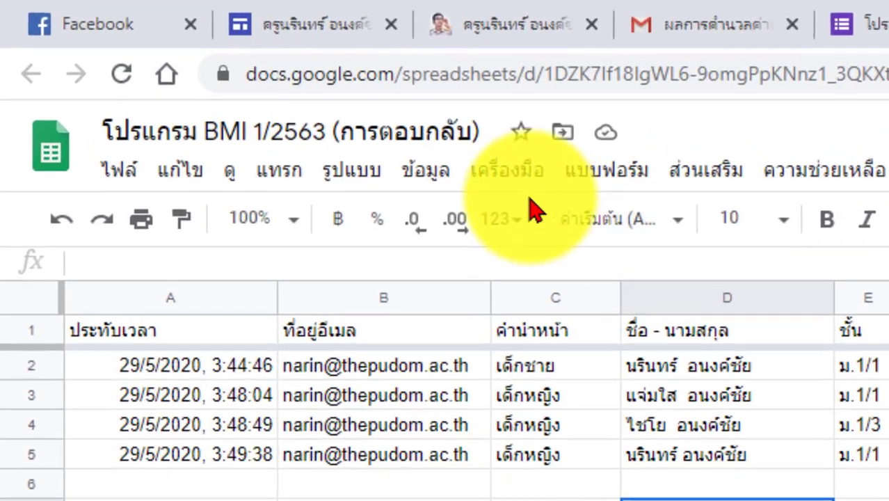
left_click(234, 78)
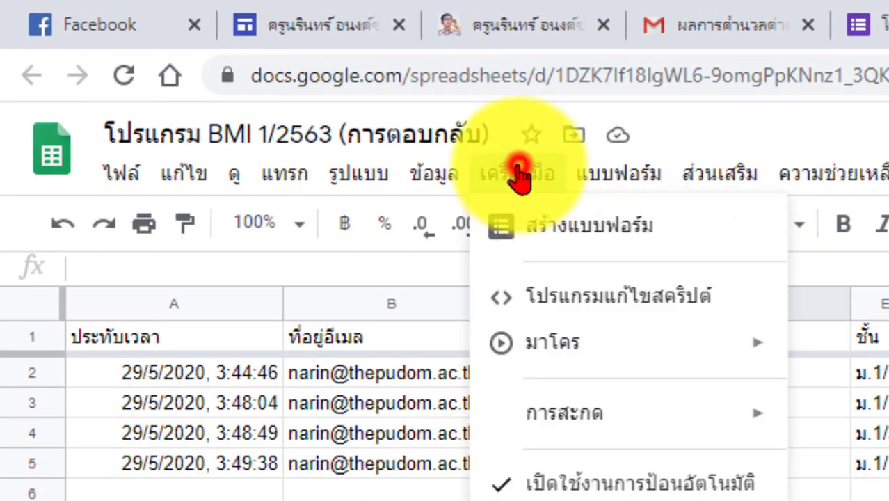
left_click(576, 296)
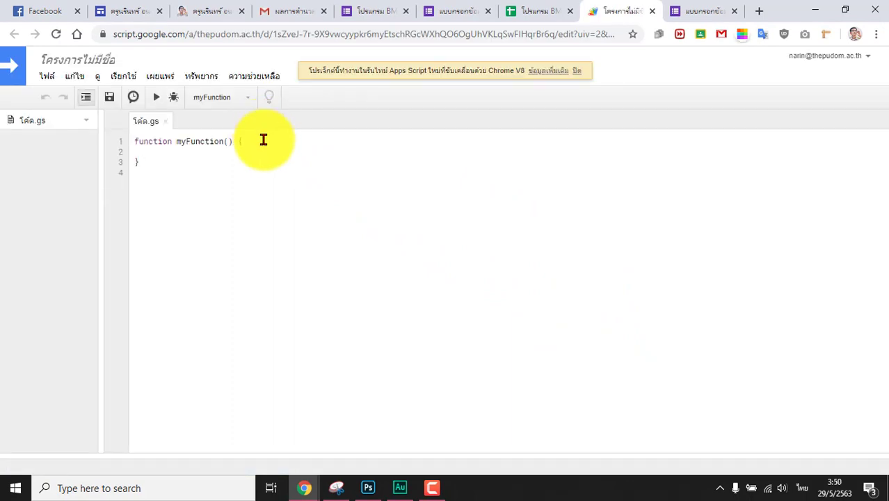
Change the untitled project's name to 'bmi' and confirm with ตกลง.
left_click(72, 60)
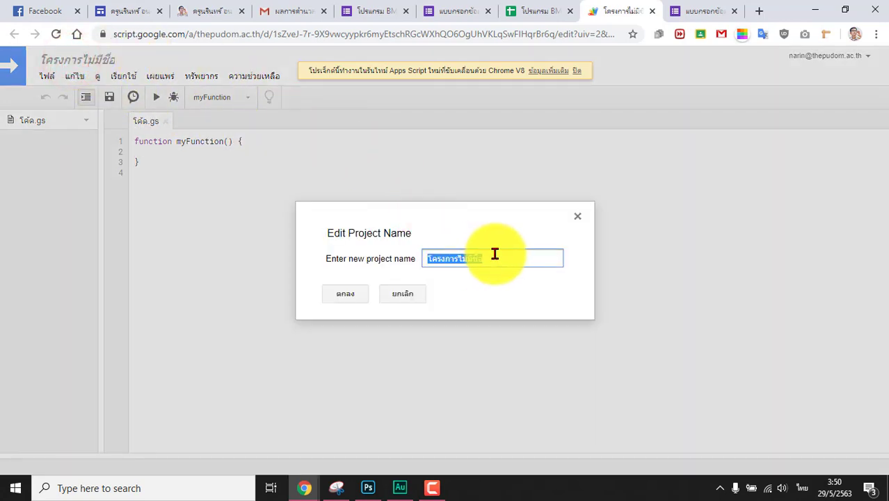
type("ทร")
key("BackSpace")
key("BackSpace")
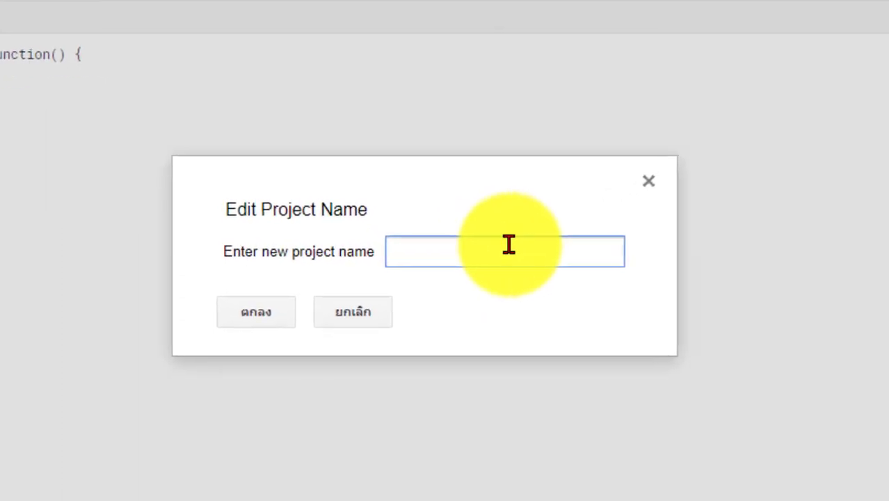
type("b")
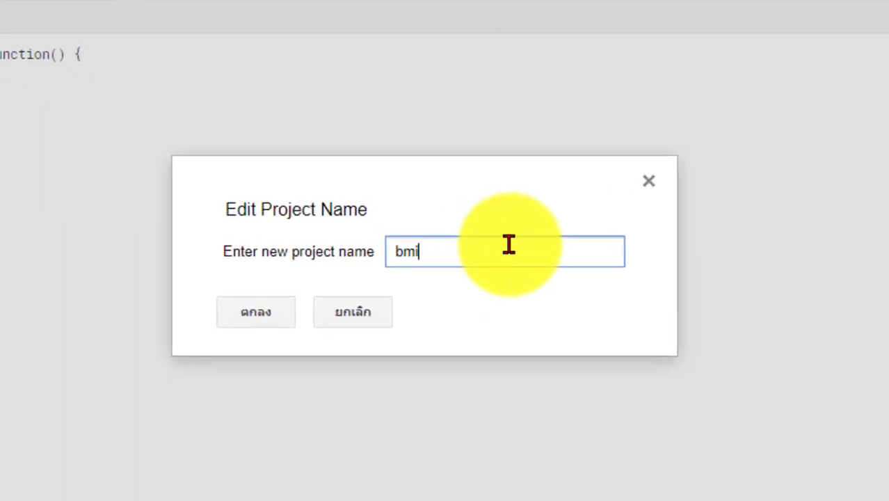
type("mi")
left_click(257, 310)
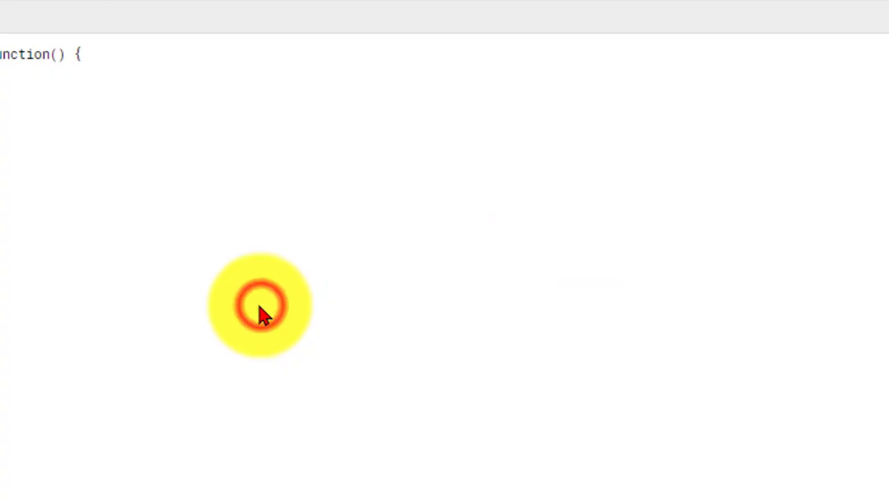
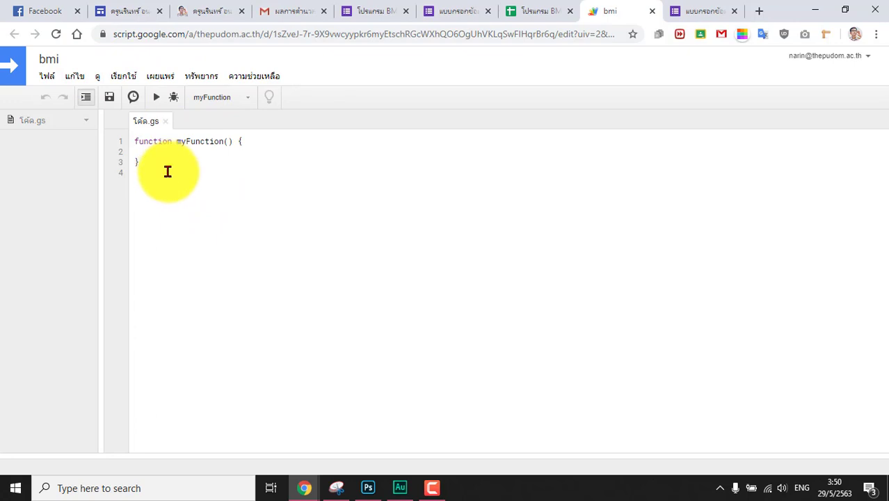
Copy the entire BMI email script from the Google Sites tutorial page.
left_click(206, 10)
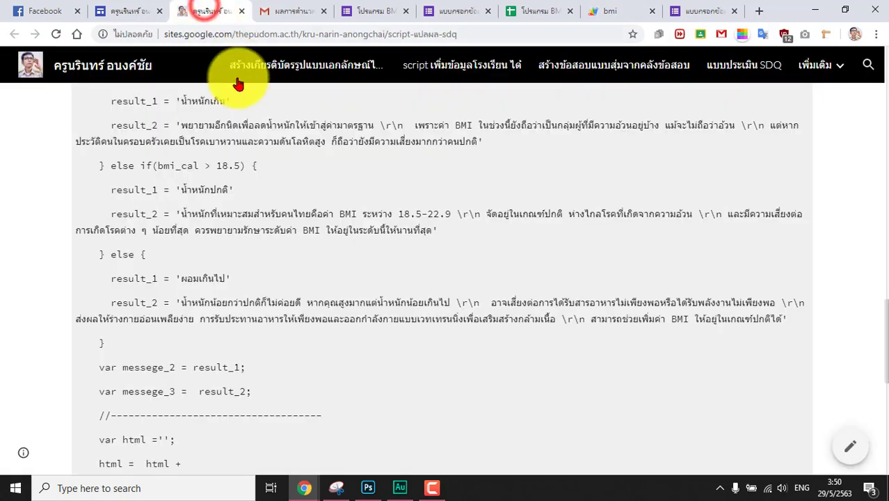
scroll(228, 282, "up", 5)
scroll(228, 281, "up", 10)
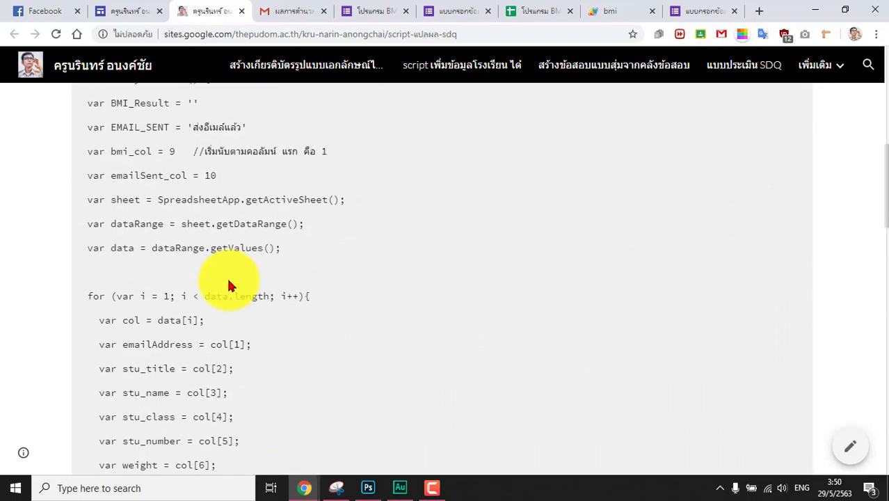
scroll(226, 281, "down", 5)
scroll(221, 284, "up", 2)
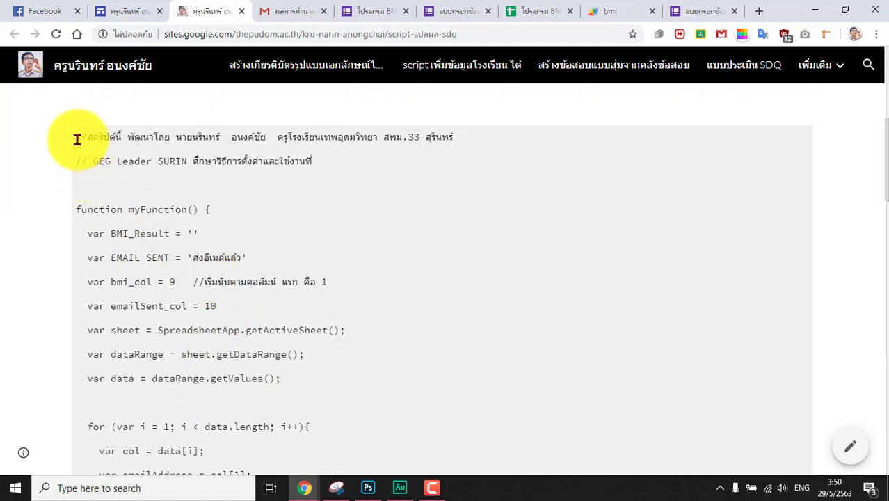
left_click_drag(77, 139, 294, 411)
left_click(293, 411)
scroll(347, 477, "down", 20)
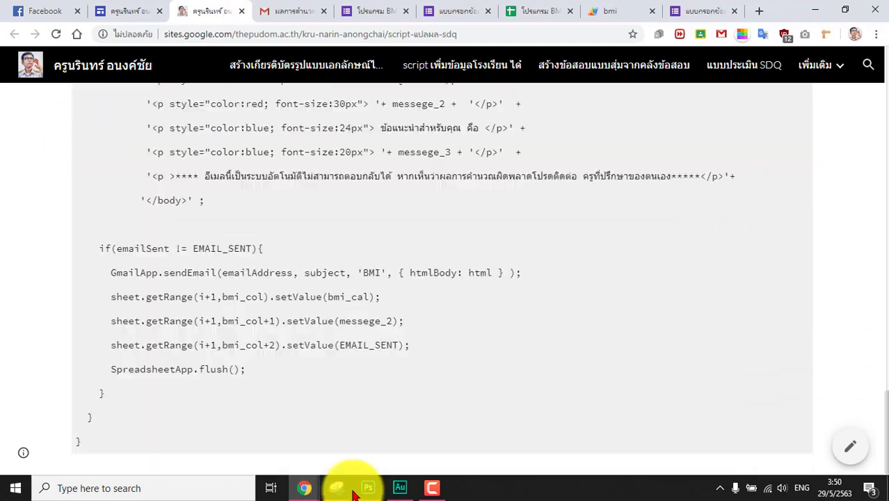
key("ctrl+a")
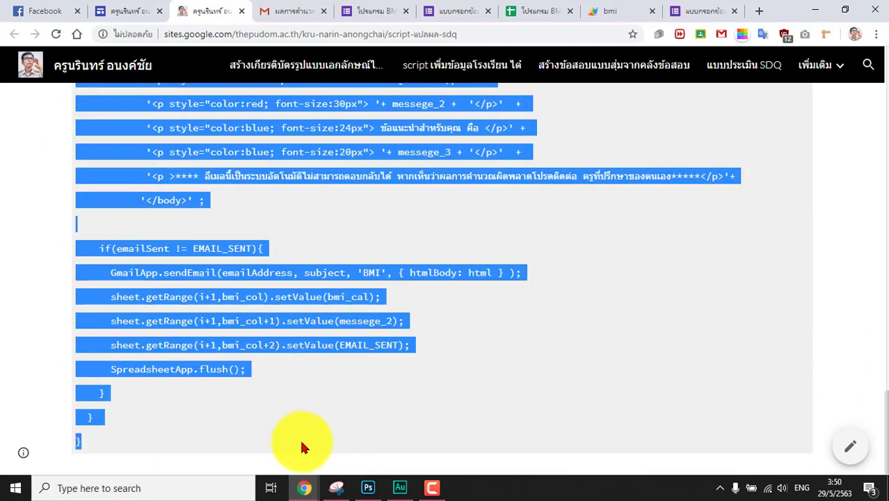
right_click(224, 301)
left_click(247, 306)
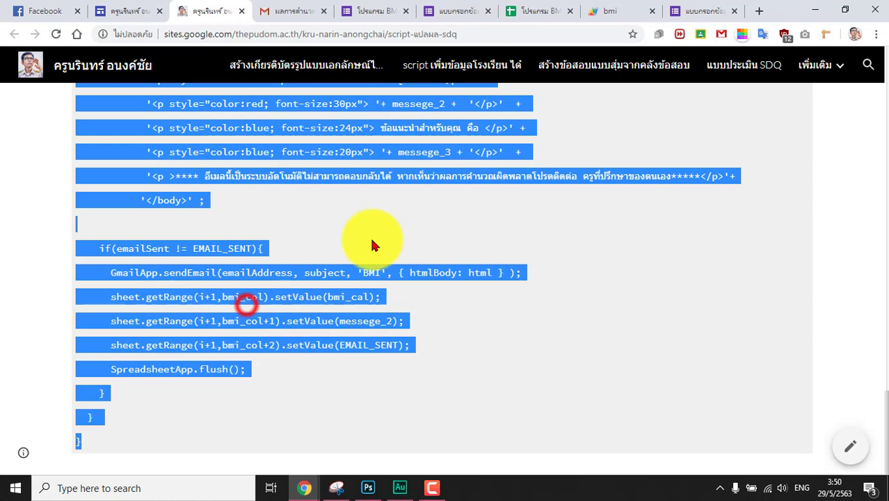
Back in the bmi project, select all of the default myFunction code.
left_click(610, 12)
left_click(152, 200)
key("ctrl+a")
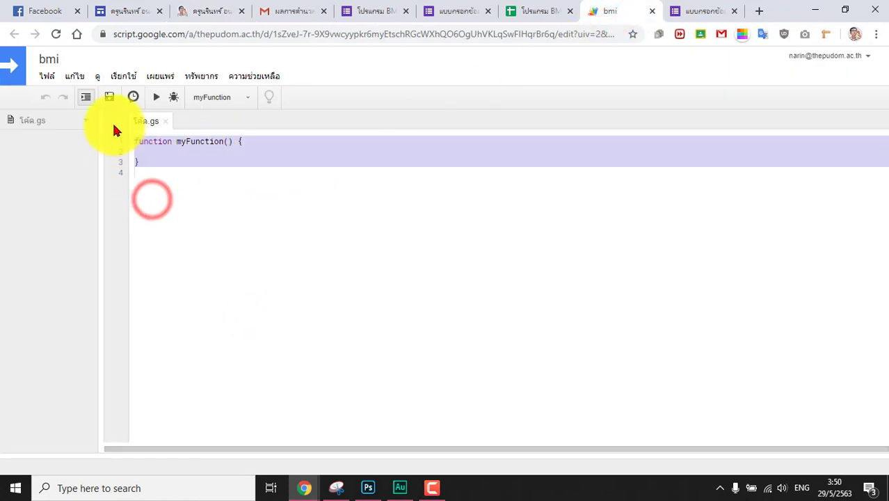
Delete the default myFunction code and paste the copied BMI email script in its place.
key("Delete")
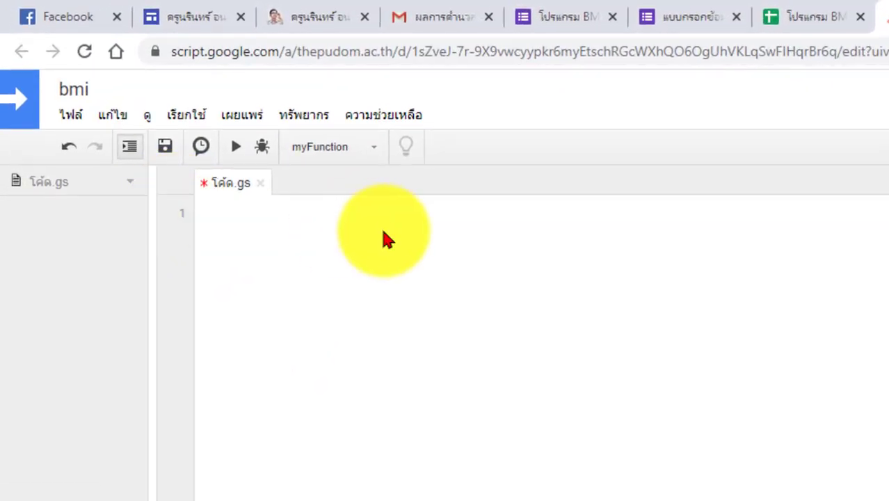
right_click(253, 213)
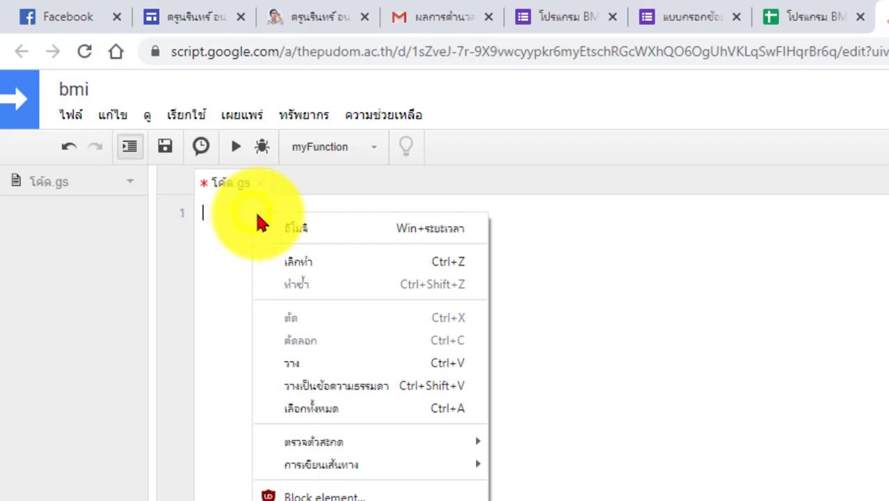
left_click(332, 367)
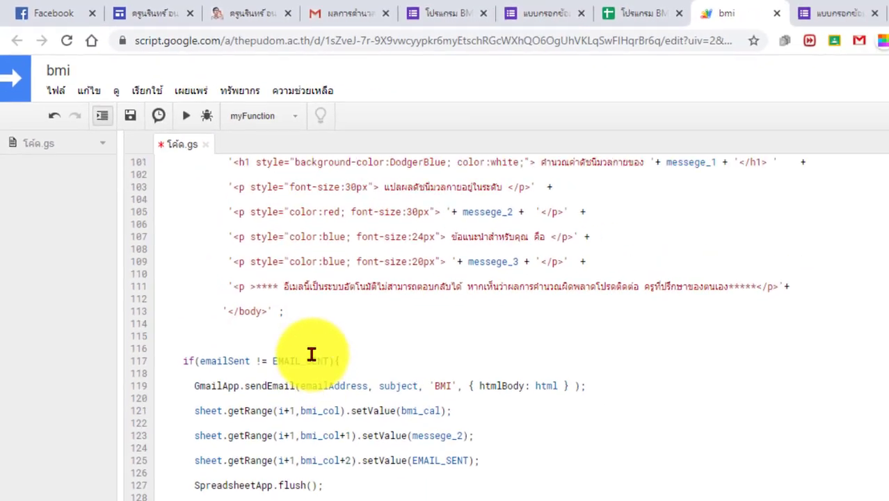
scroll(311, 355, "up", 15)
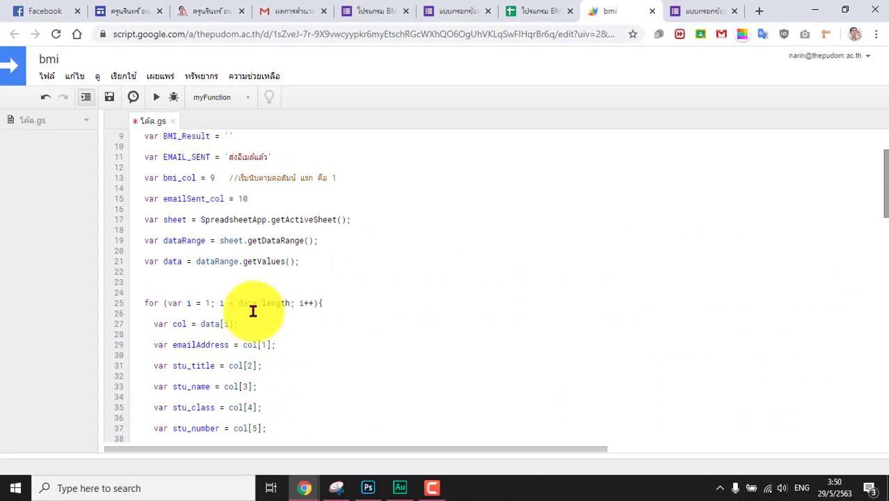
scroll(252, 311, "up", 3)
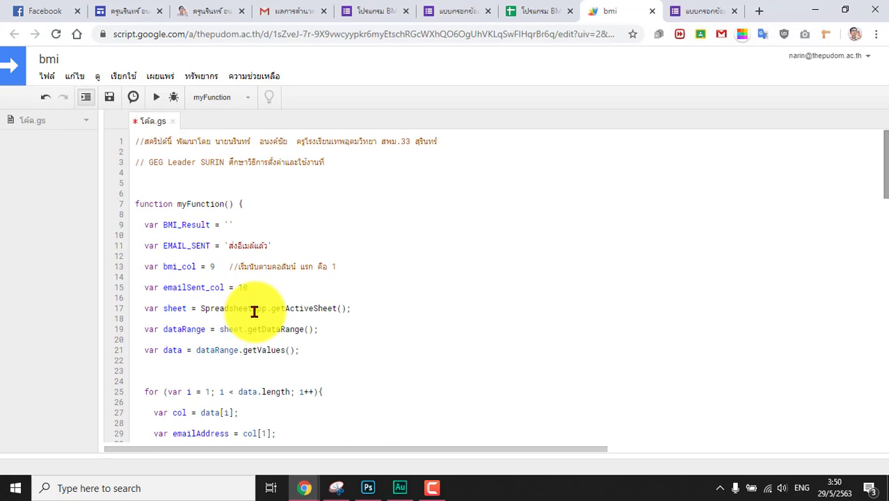
scroll(254, 311, "down", 7)
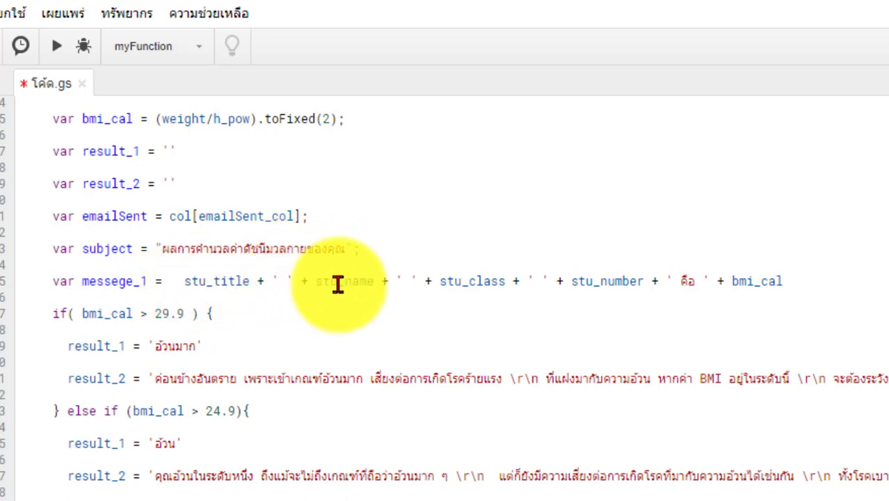
Insert the labels ' ชั้น ' and ' เลขที่ ' into the messege_1 separators and save the script.
left_click(409, 281)
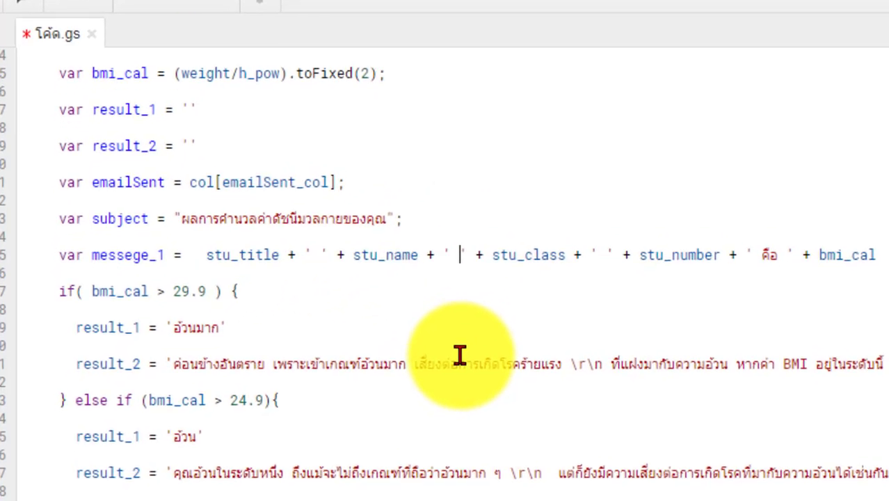
type("=yho")
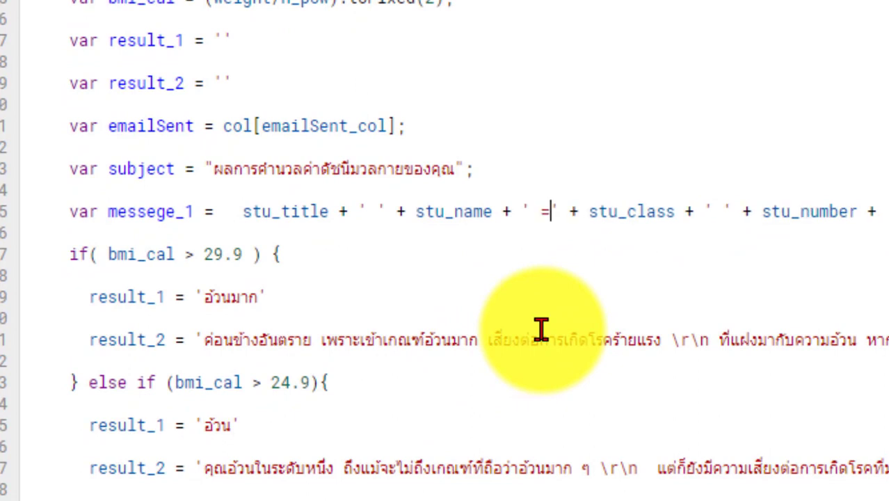
key("BackSpace")
key("BackSpace")
key("BackSpace")
key("BackSpace")
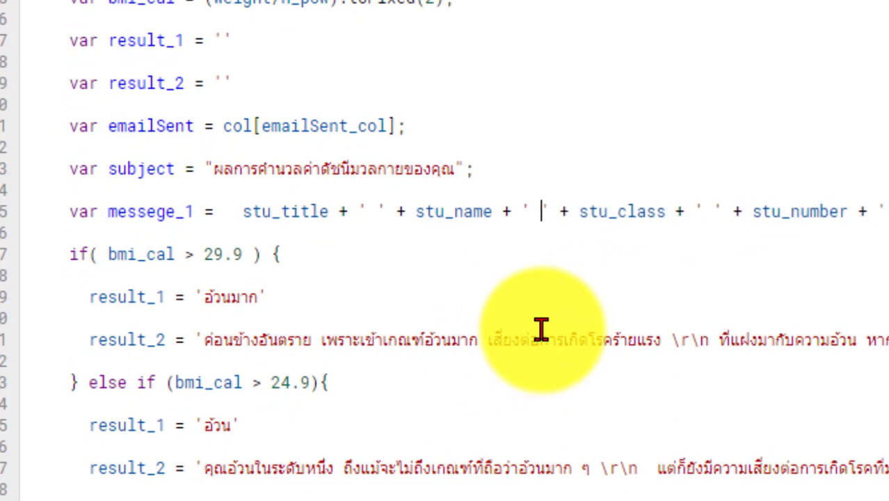
type("ชั้น")
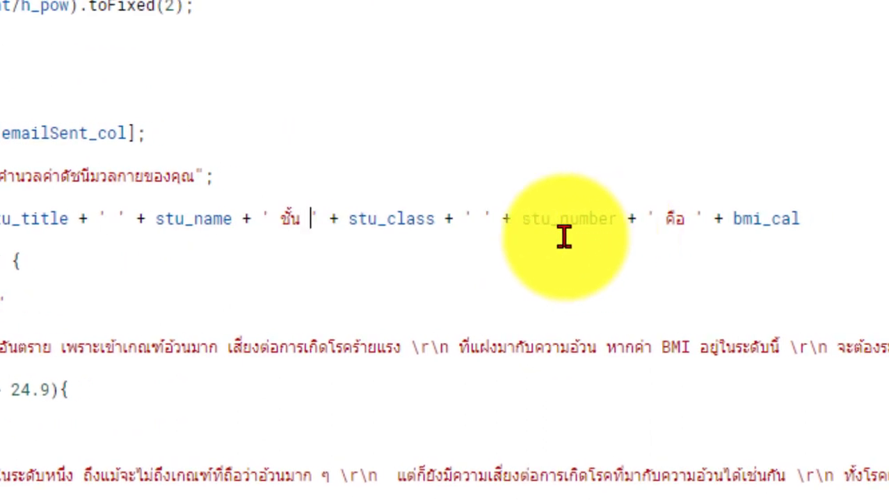
left_click(483, 220)
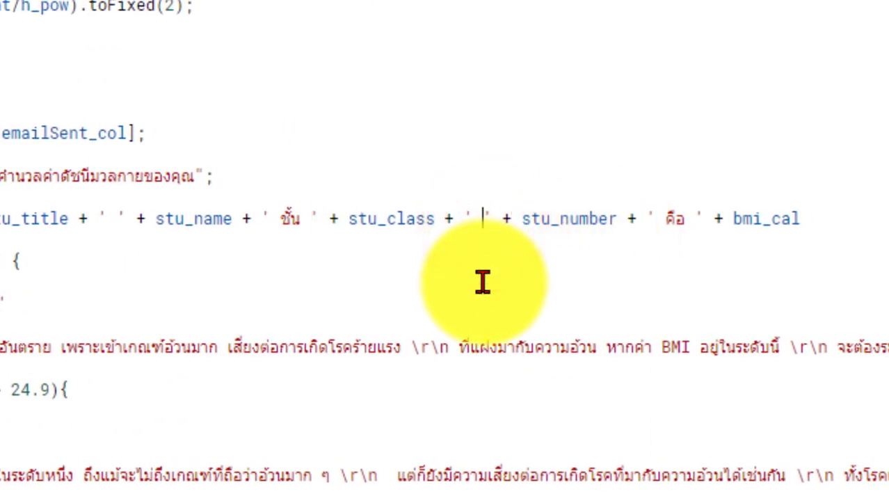
type("เ")
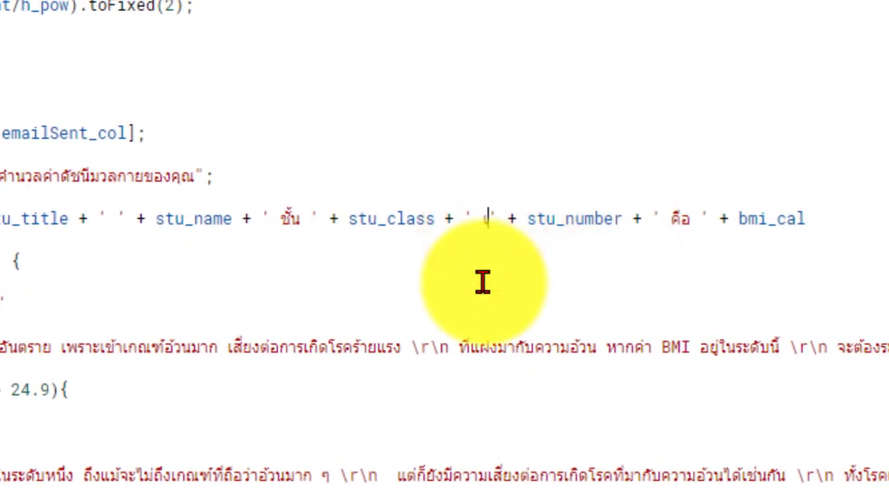
type("ลขที่")
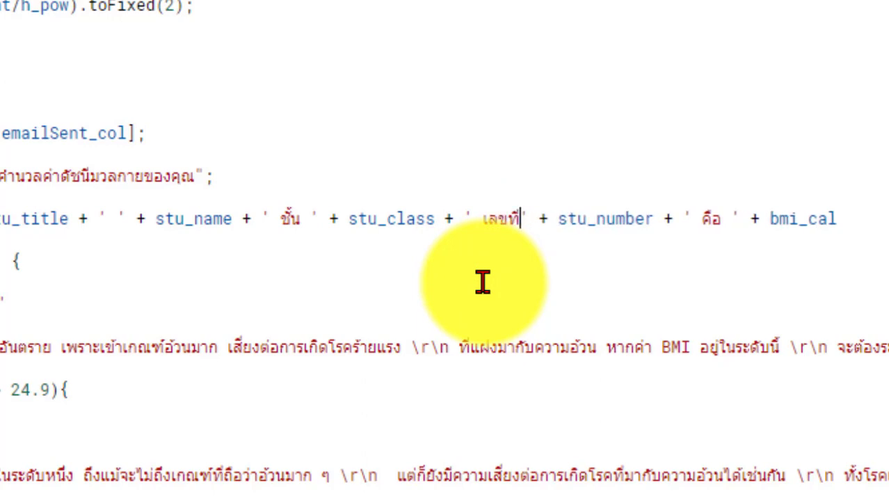
double_click(716, 219)
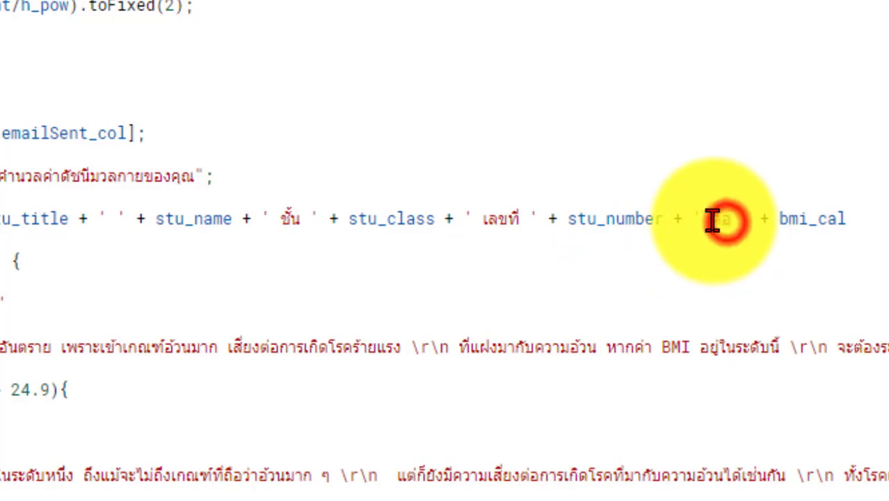
left_click(638, 298)
left_click(110, 98)
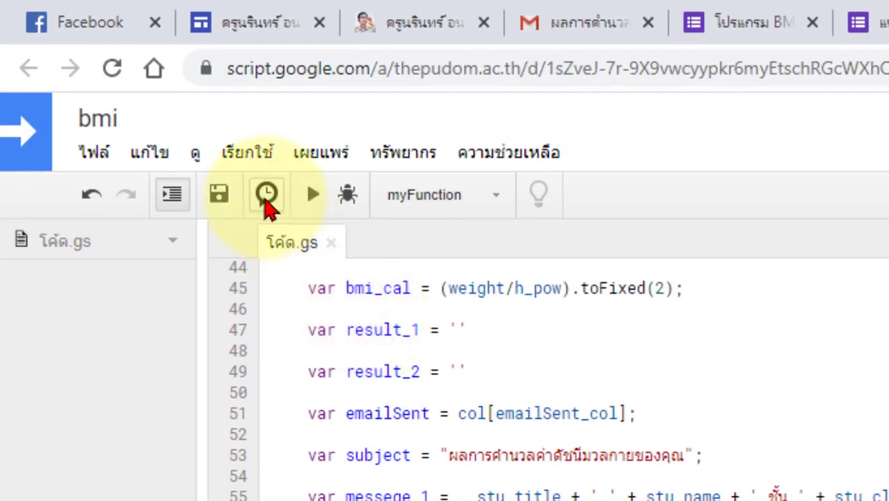
Add and save a trigger that runs myFunction on form submit.
left_click(267, 194)
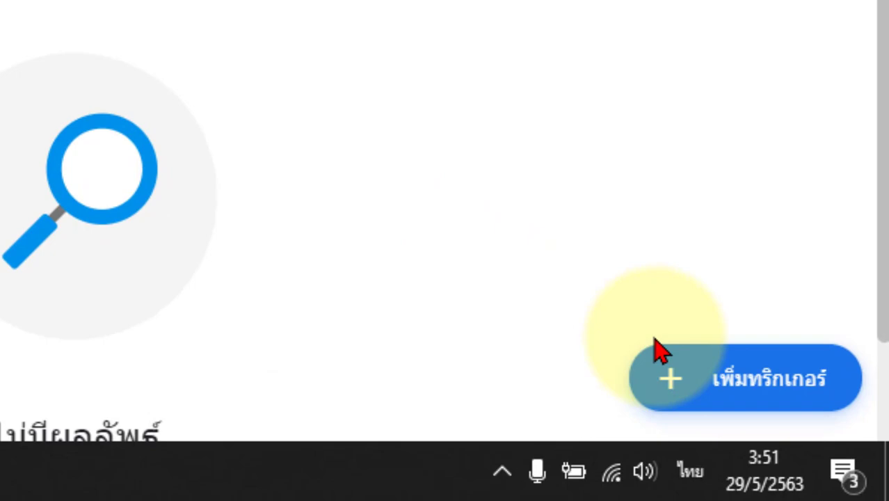
left_click(802, 445)
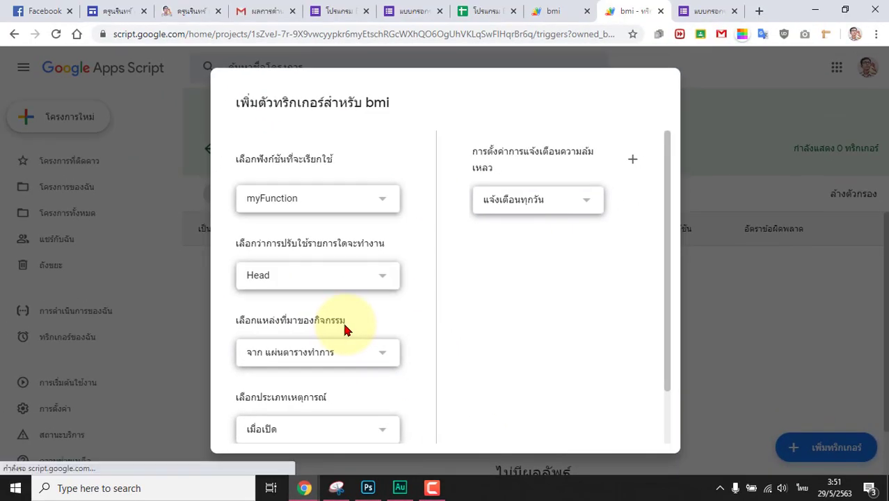
scroll(343, 327, "down", 2)
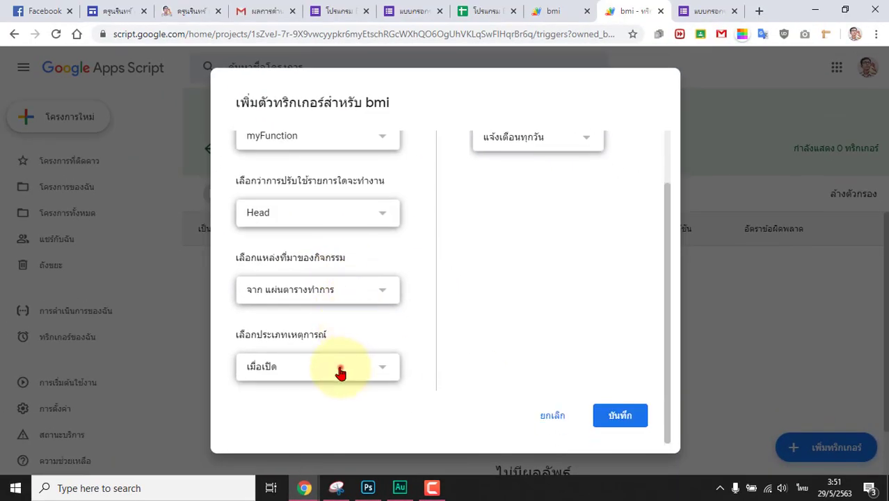
left_click(340, 373)
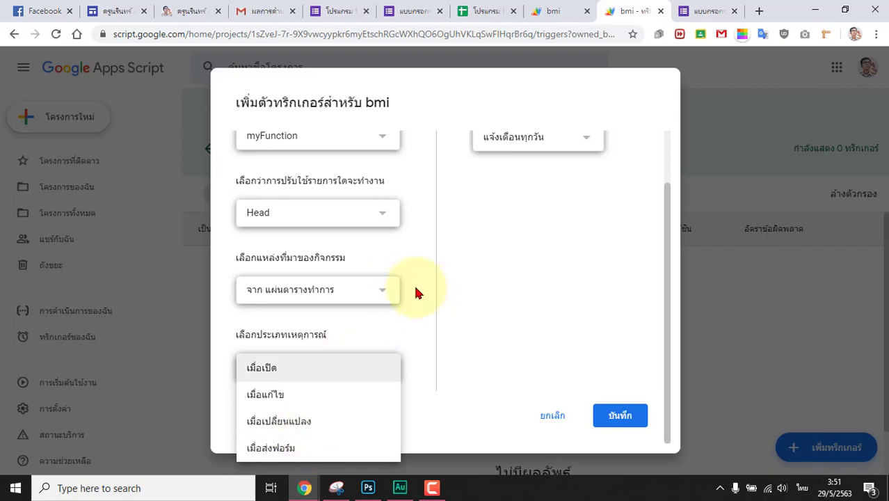
left_click(297, 447)
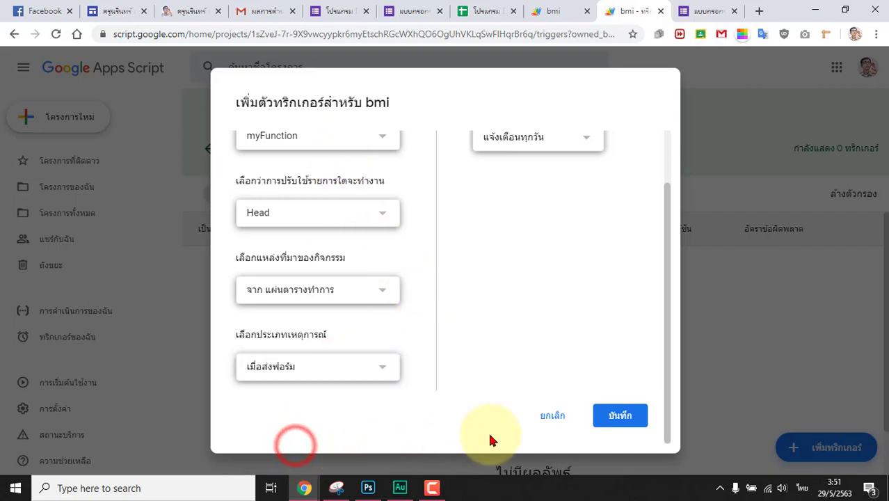
left_click(628, 419)
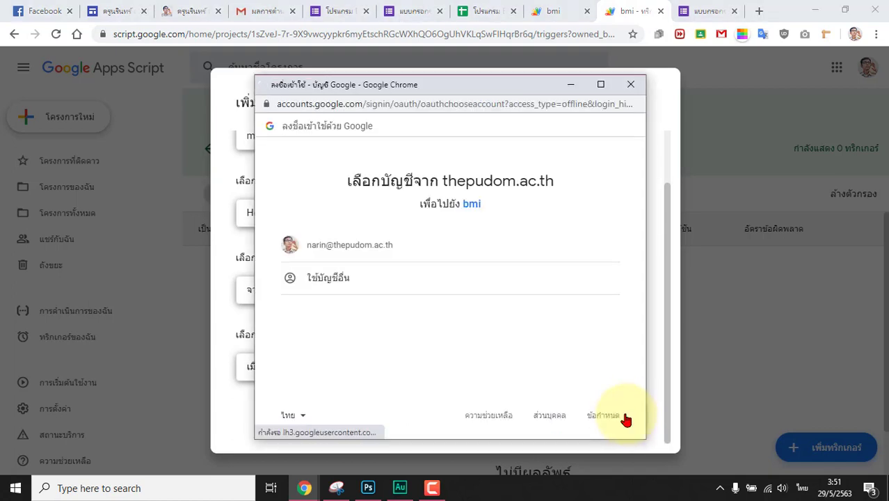
Authorize the script with the school account and allow the requested permissions.
left_click(380, 247)
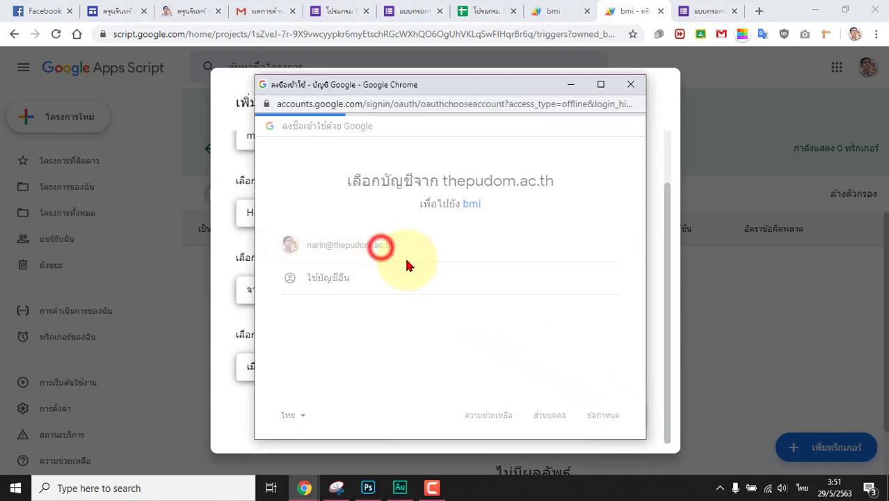
scroll(578, 372, "down", 3)
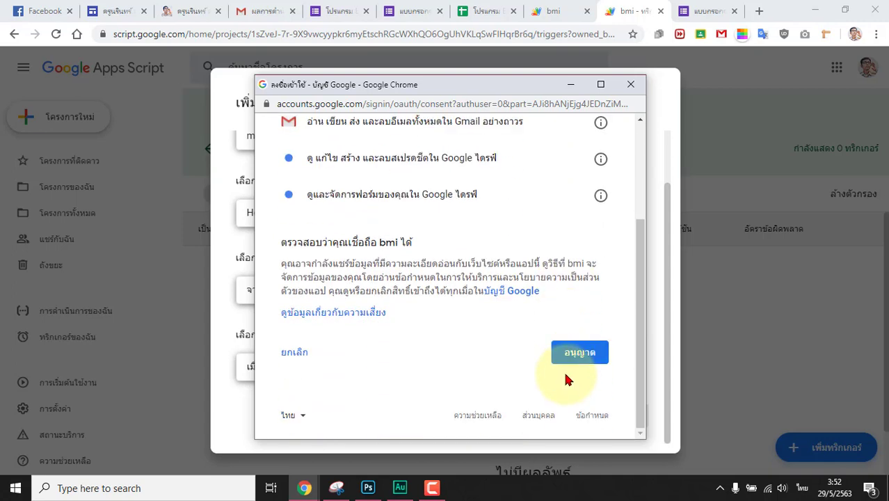
left_click(579, 356)
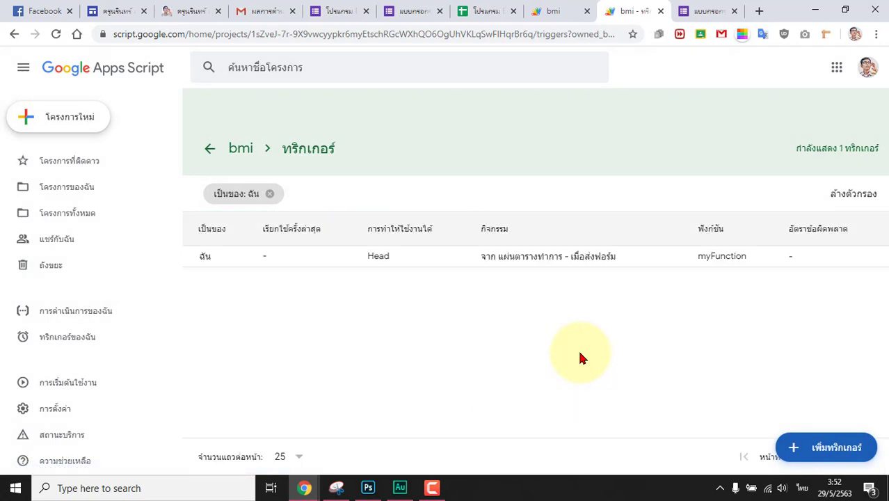
Close the triggers tab, save the bmi script, and switch to the โปรแกรม BMI 1/2563 (การตอบกลับ) sheet.
left_click(553, 12)
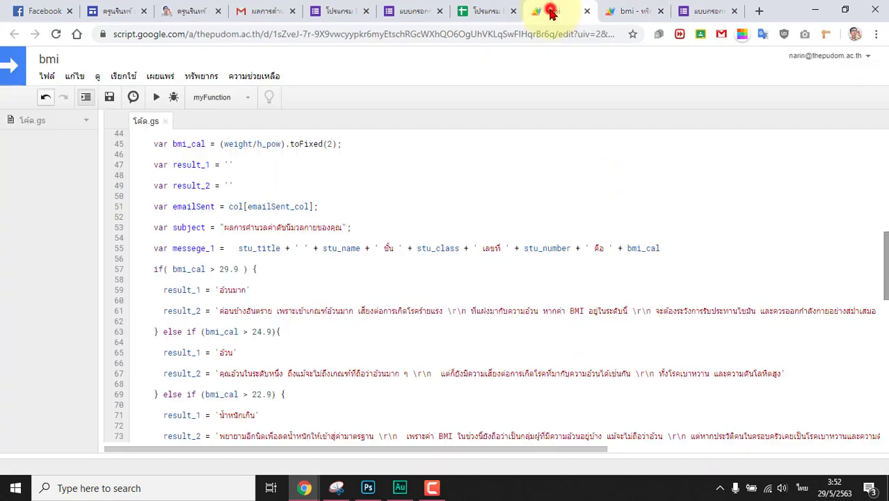
left_click(659, 11)
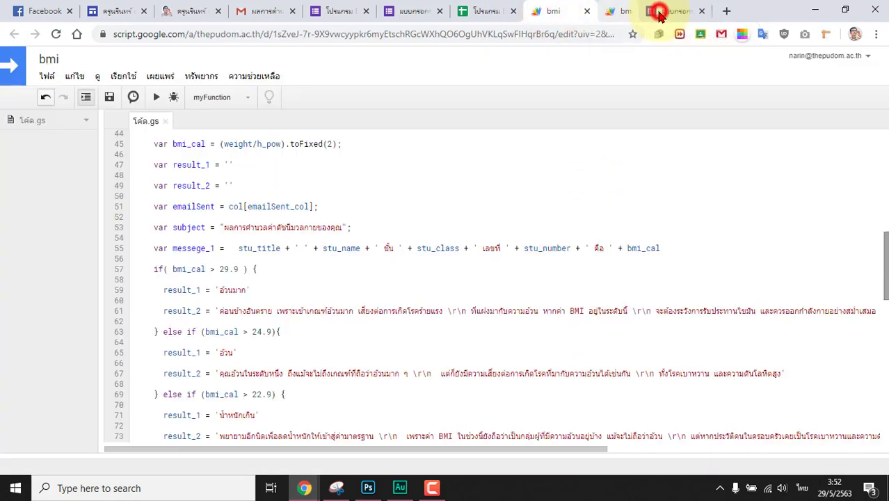
left_click(317, 237)
left_click(110, 98)
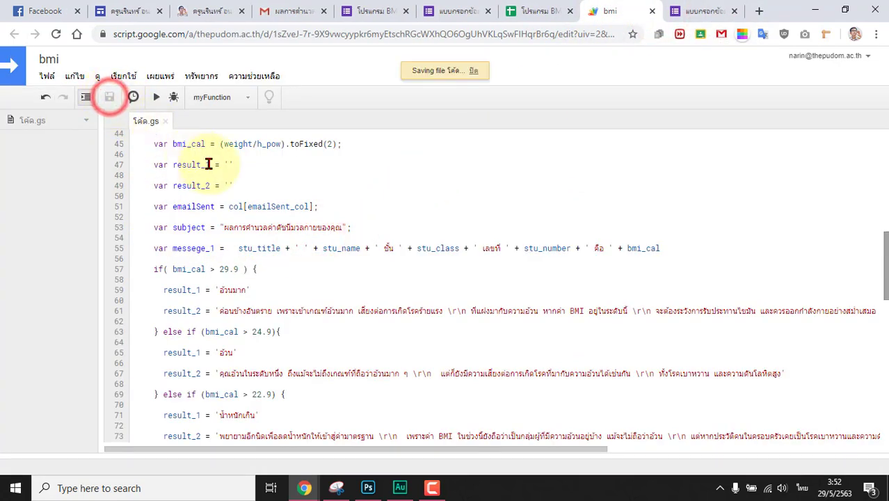
scroll(306, 299, "down", 10)
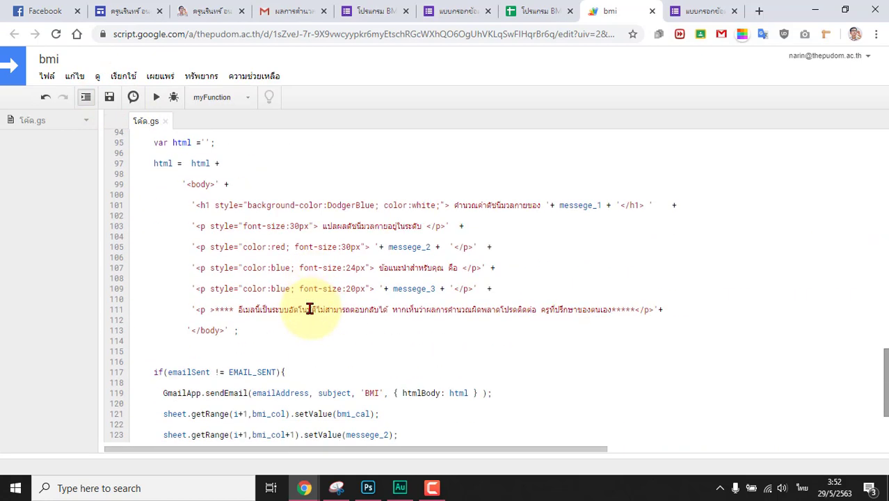
scroll(312, 306, "down", 2)
left_click(534, 13)
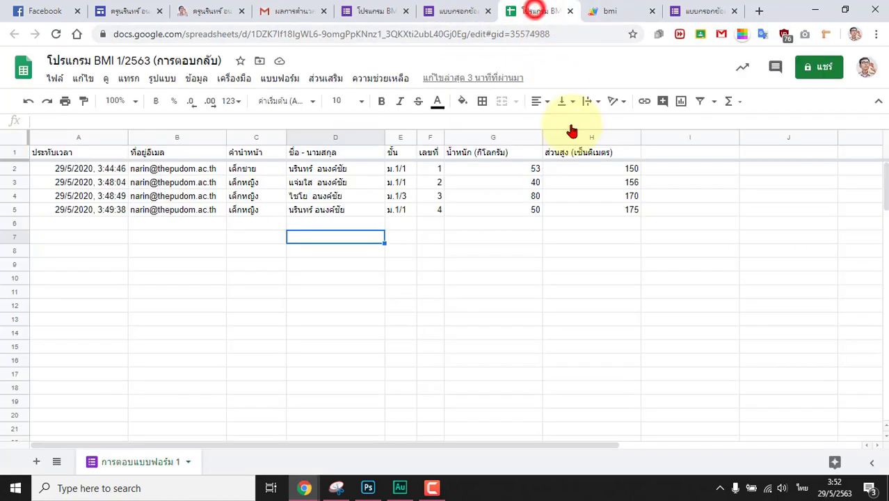
left_click(614, 224)
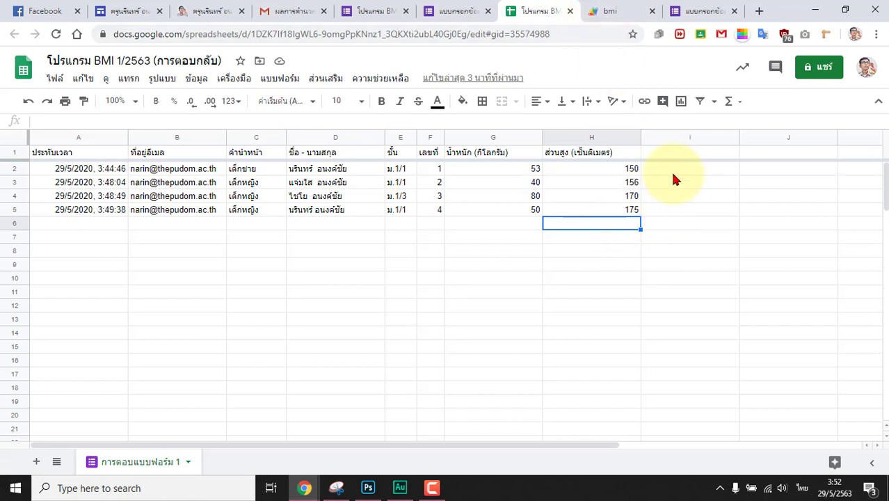
left_click(79, 210)
left_click(166, 210)
left_click(259, 213)
left_click(331, 215)
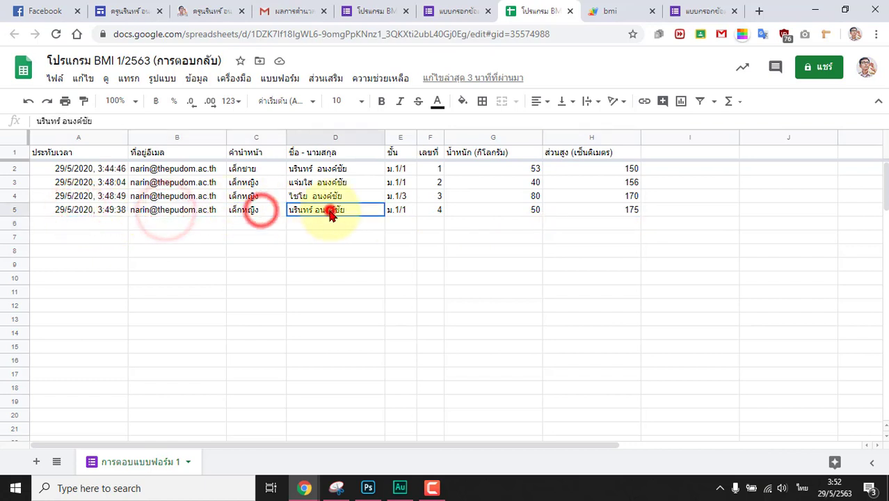
left_click(398, 213)
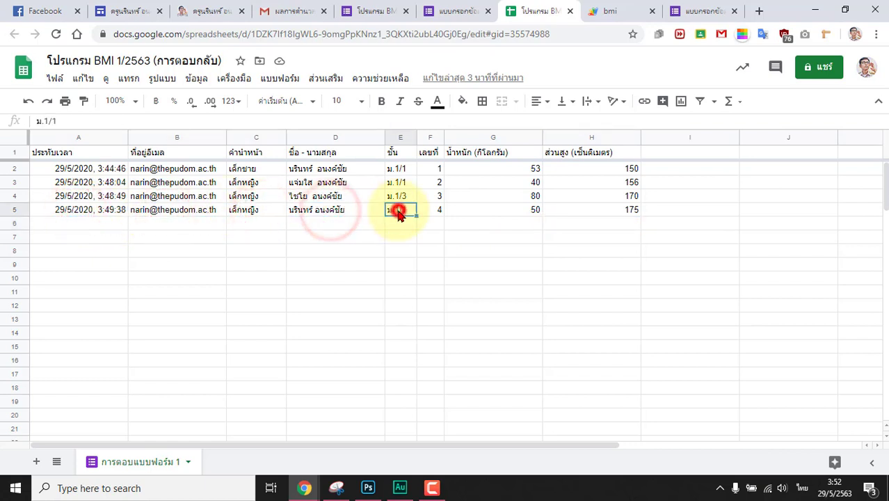
left_click(329, 214)
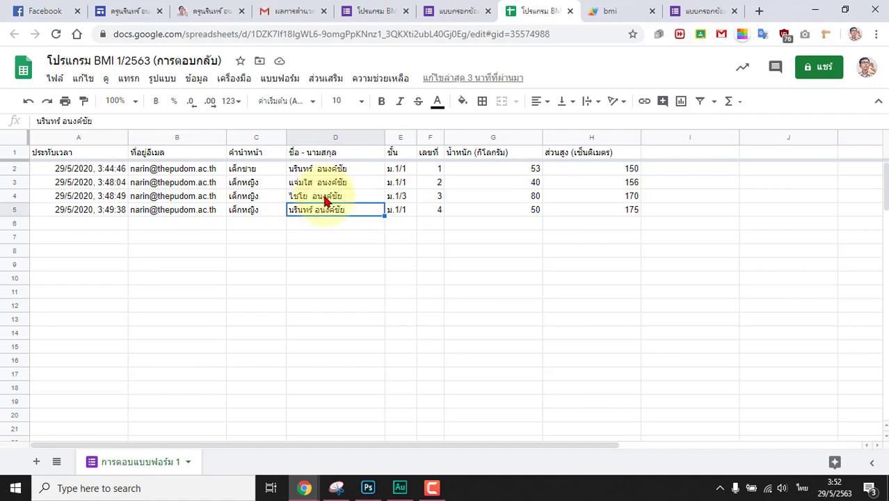
left_click(613, 18)
scroll(331, 285, "up", 15)
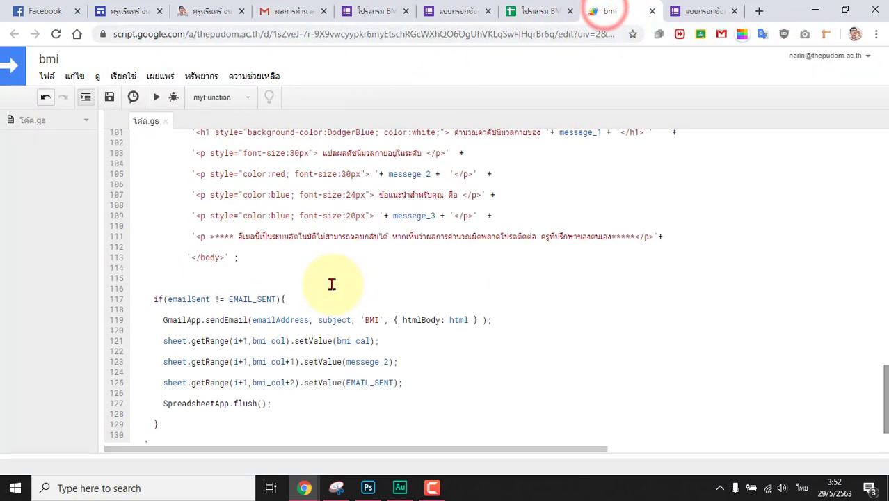
scroll(329, 294, "up", 5)
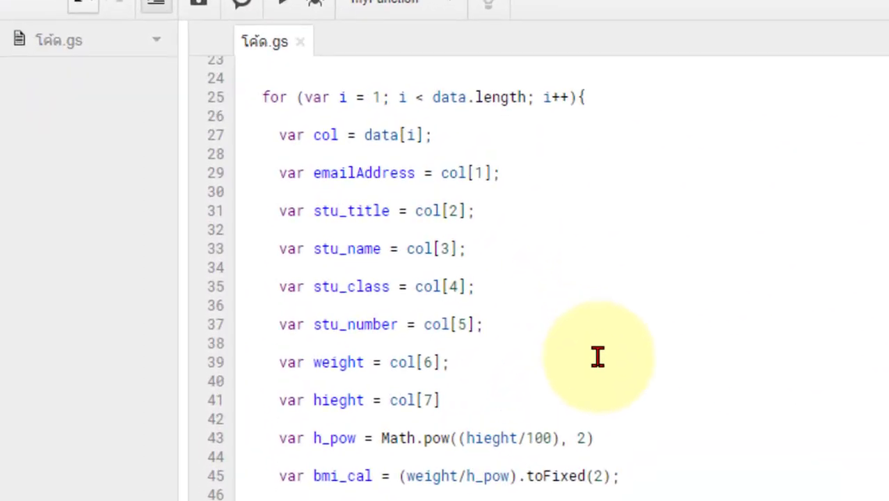
left_click(365, 289)
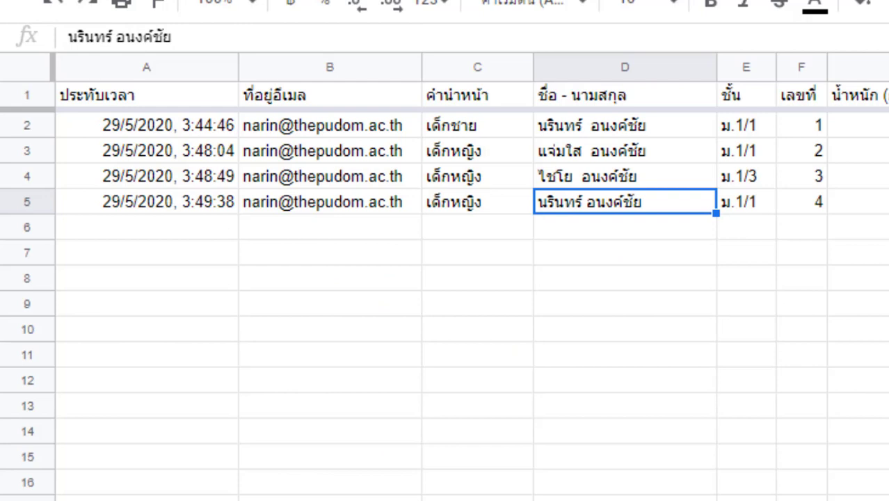
left_click(291, 201)
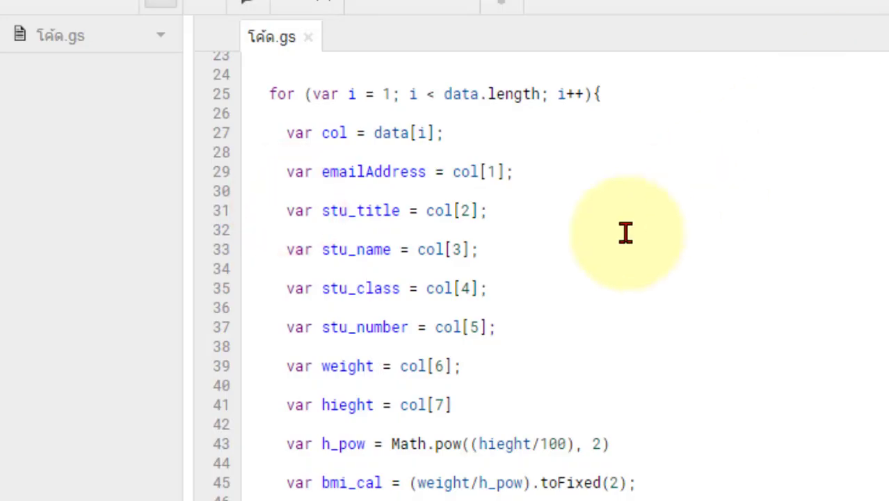
left_click(434, 325)
left_click(353, 174)
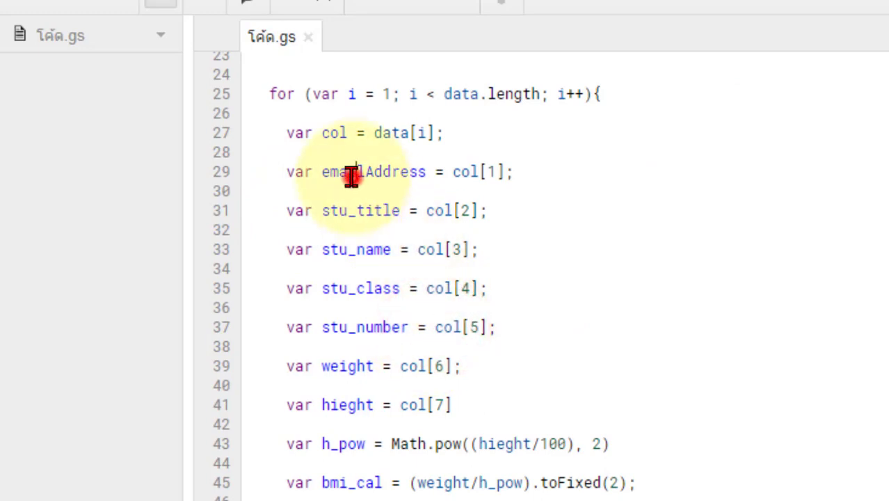
left_click(488, 174)
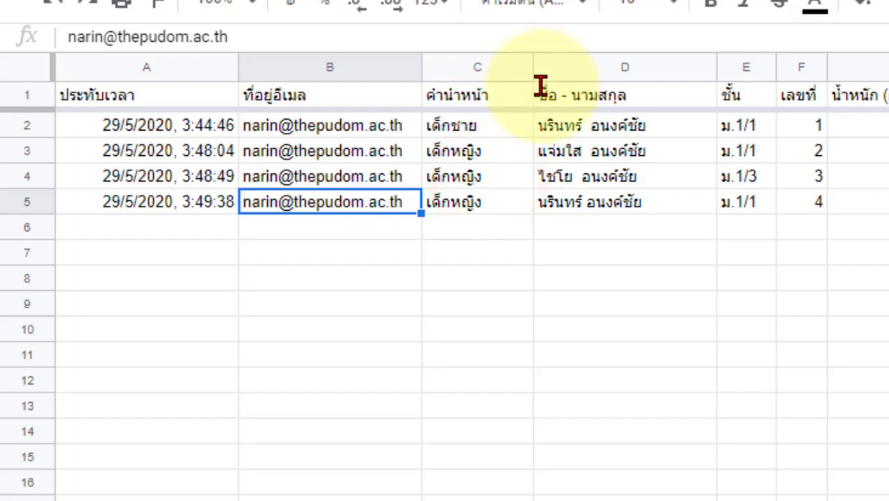
left_click(307, 203)
left_click(455, 202)
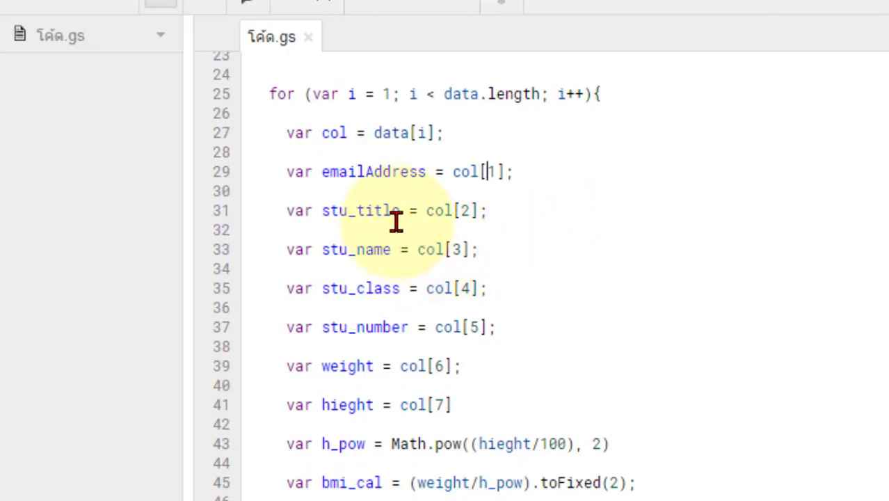
left_click(389, 220)
left_click(409, 250)
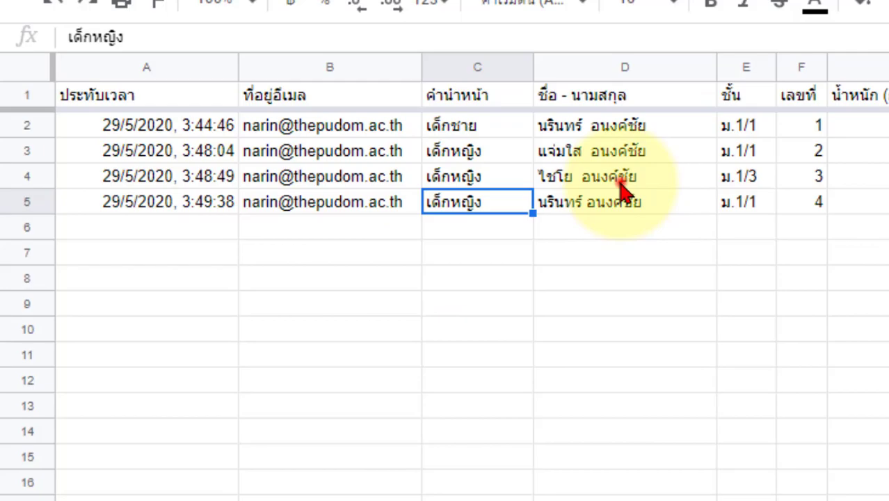
left_click(622, 179)
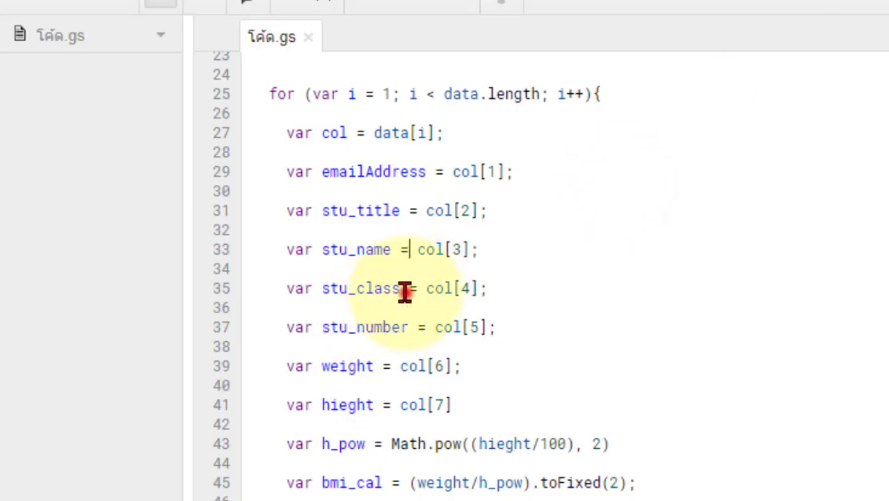
left_click_drag(406, 288, 492, 288)
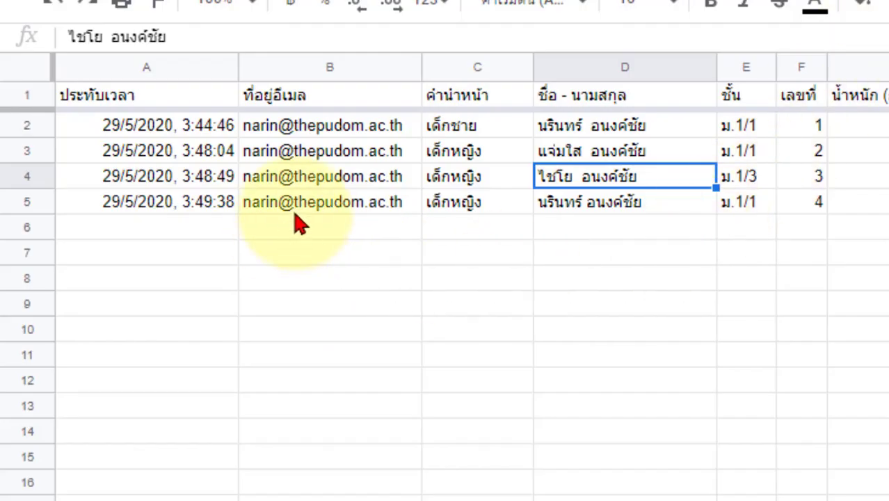
Number cells B6 through I6 with 1 to 8 as temporary column indexes.
left_click(290, 221)
type("1")
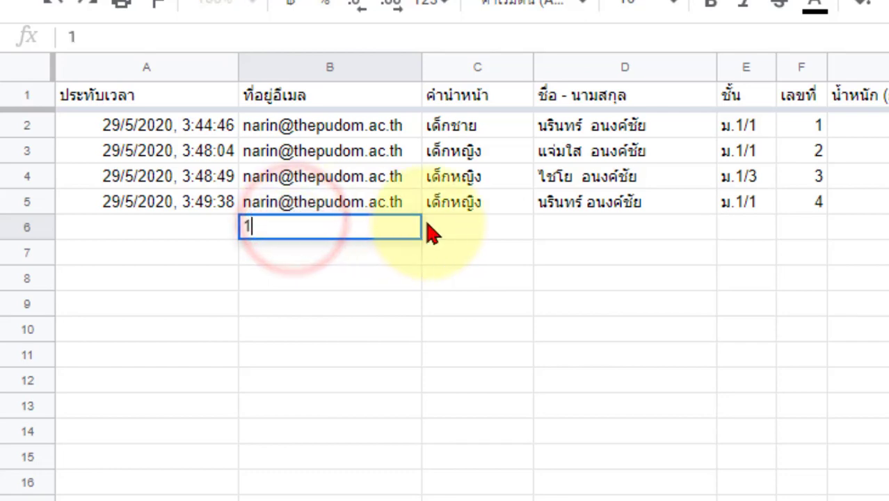
left_click(475, 229)
type("2")
left_click(615, 221)
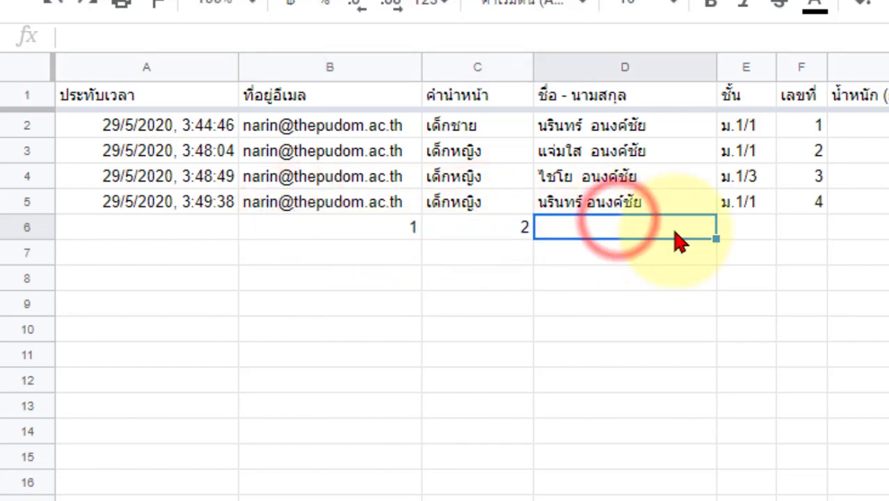
type("3")
left_click(743, 229)
type("4")
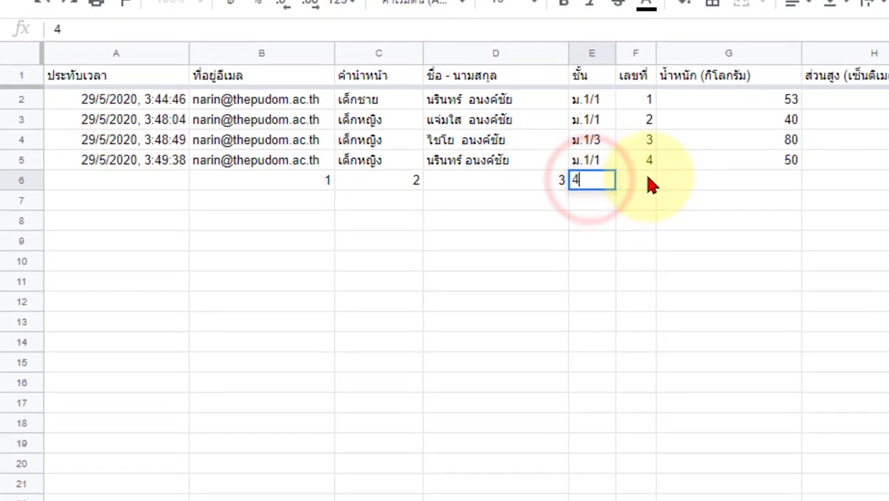
left_click(651, 182)
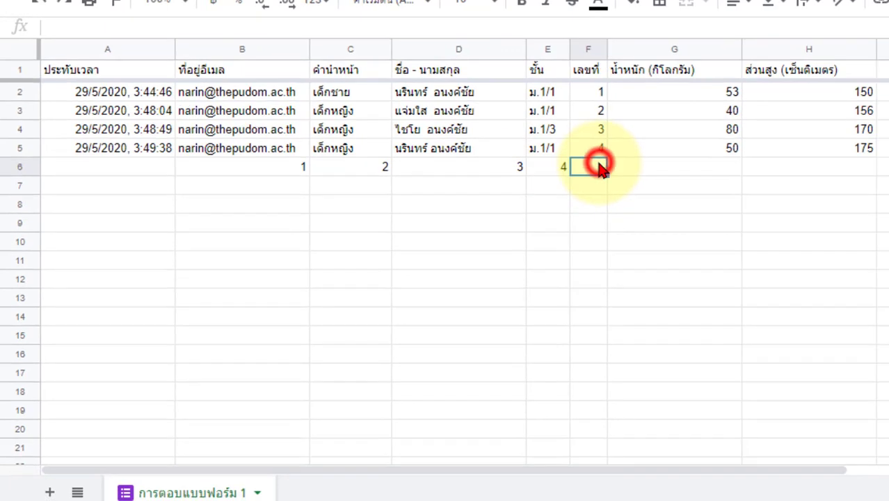
type("5")
left_click(680, 150)
left_click(685, 169)
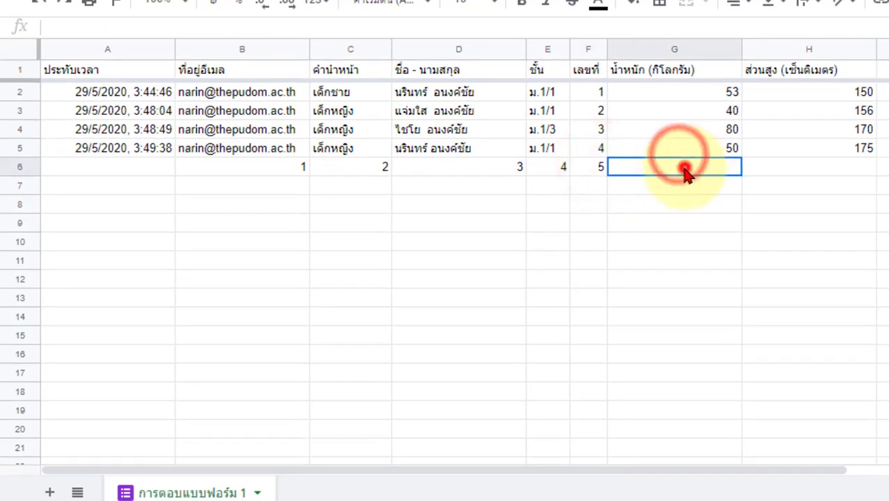
type("6")
left_click(823, 169)
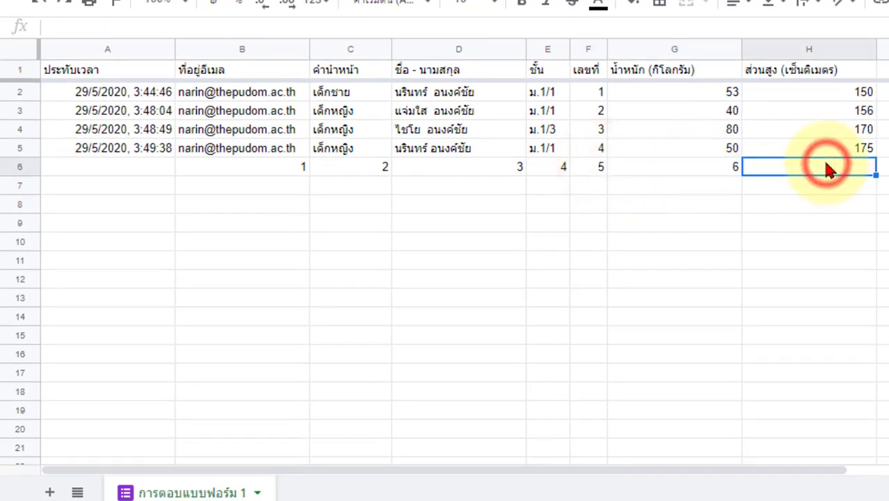
type("7")
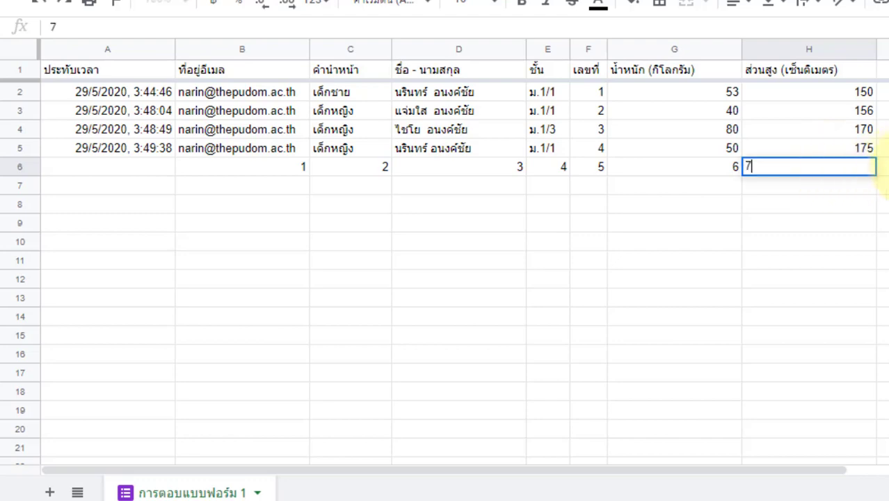
left_click(882, 167)
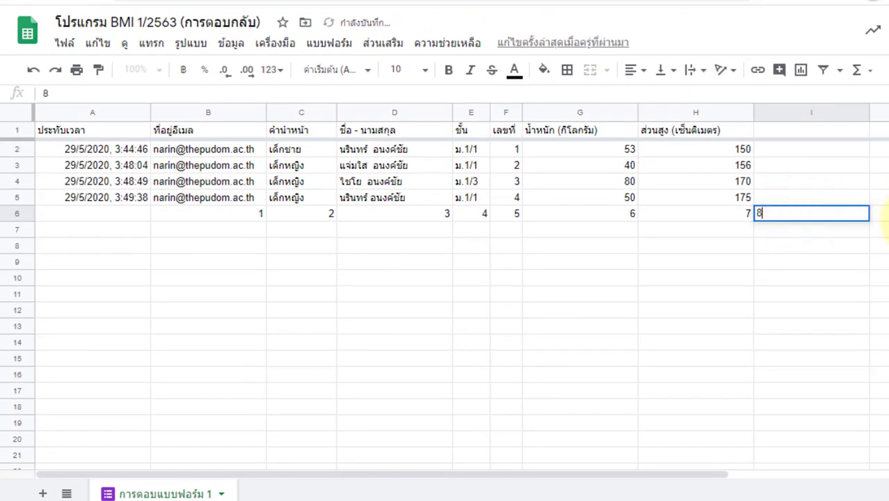
type("8")
key("Tab")
left_click(814, 213)
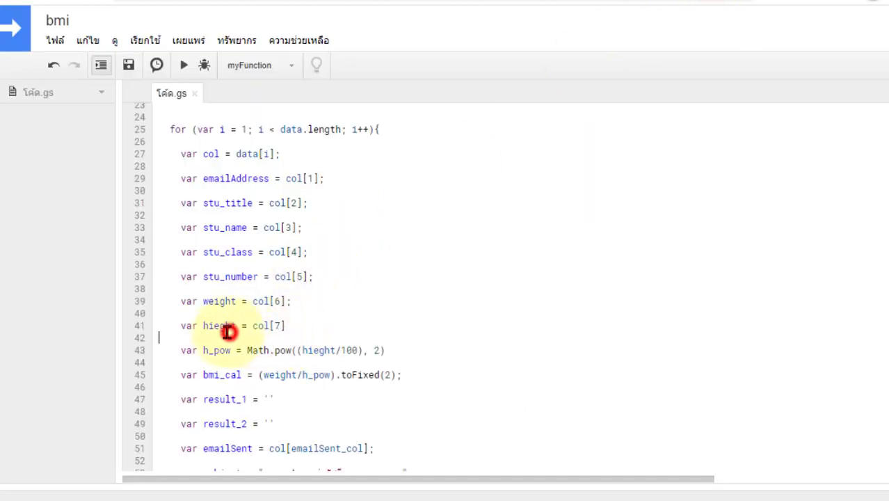
Compare the script's weight line with the last student's weight, height and name in row 5.
left_click(217, 307)
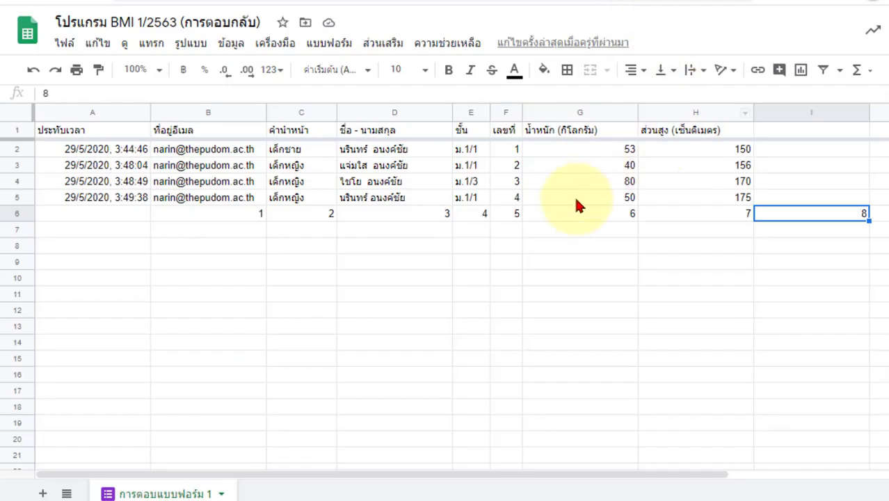
left_click(576, 200)
left_click(691, 194)
left_click(374, 198)
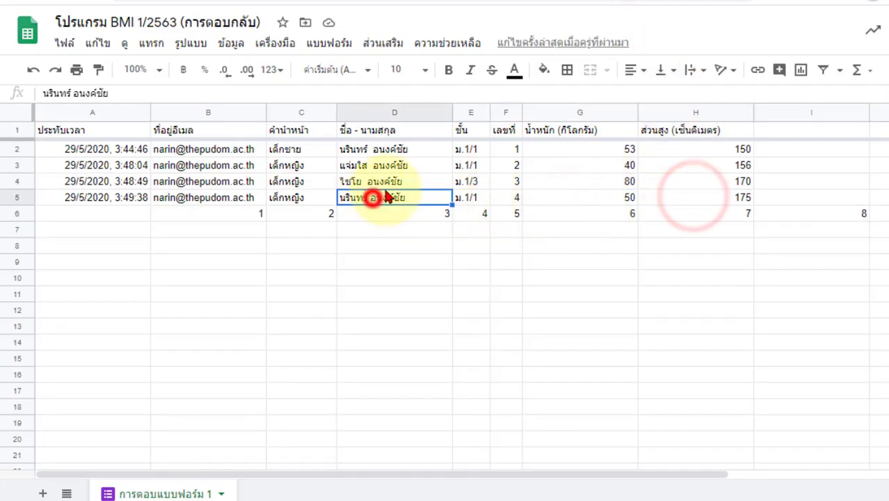
left_click(369, 263)
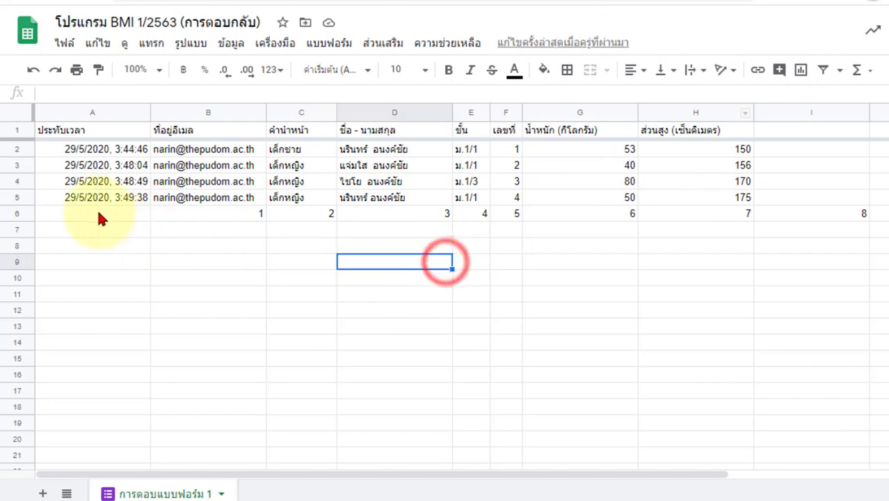
Clear the column numbers from A6:I6 and leave fullscreen.
left_click_drag(98, 218, 812, 222)
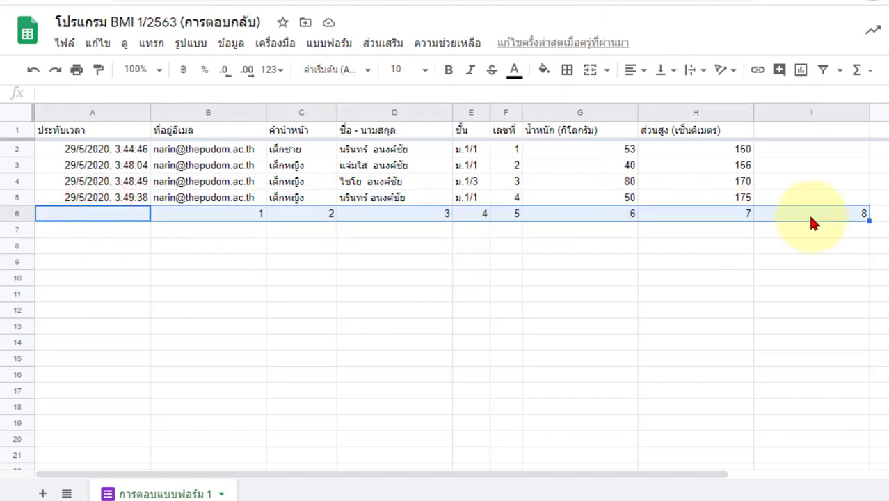
key("Delete")
left_click(556, 261)
key("F11")
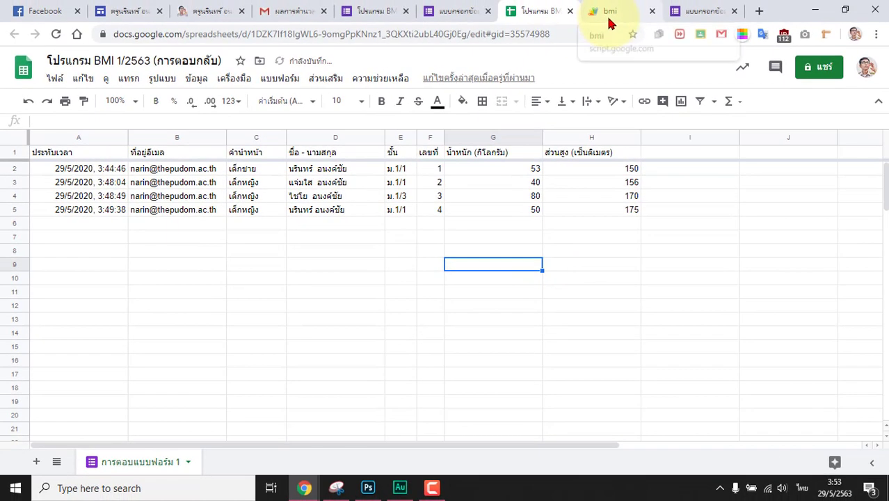
Run myFunction in the bmi script, then return to the responses spreadsheet.
left_click(608, 12)
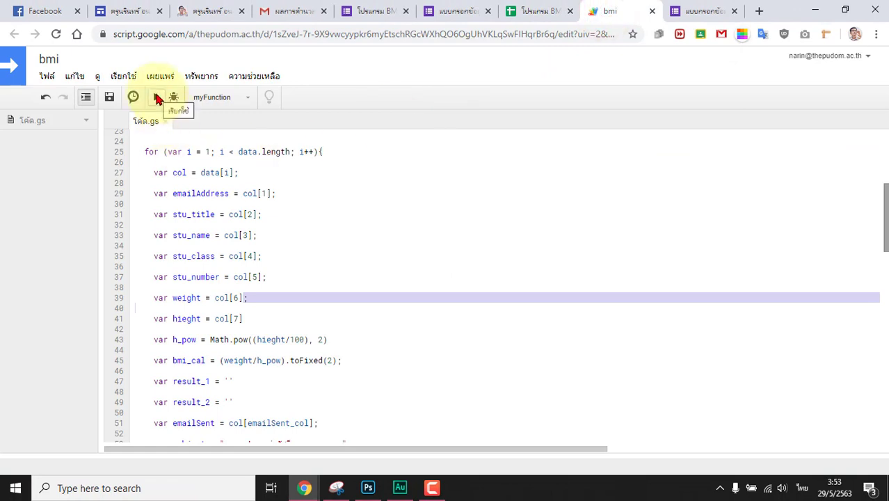
left_click(156, 97)
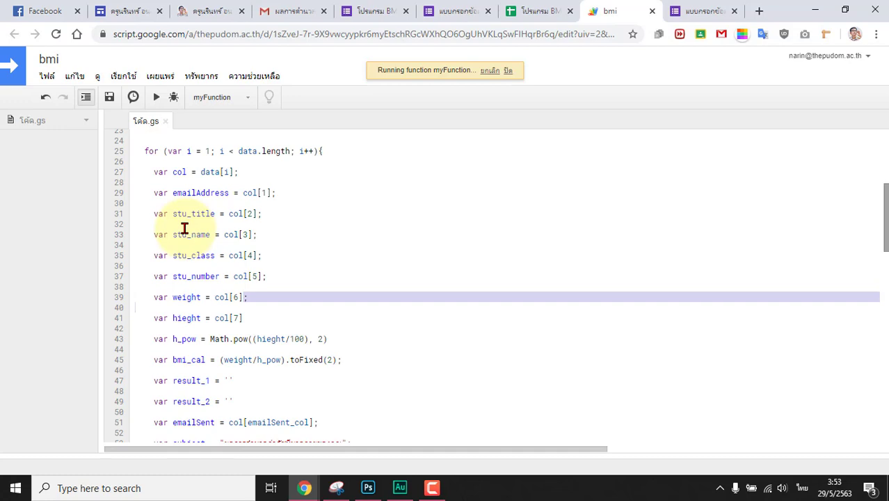
left_click(541, 9)
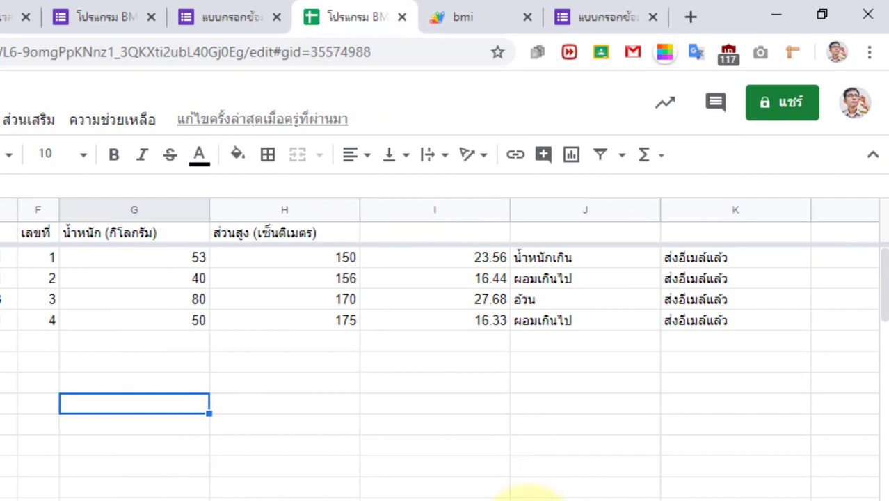
Narrow columns G, H, I, J and K to fit weight, height, BMI, category and sent status.
left_click(445, 259)
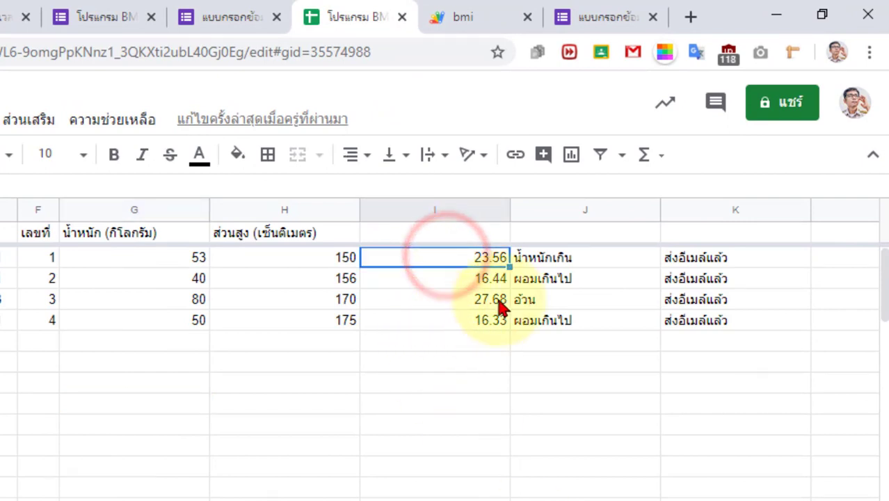
left_click(180, 425)
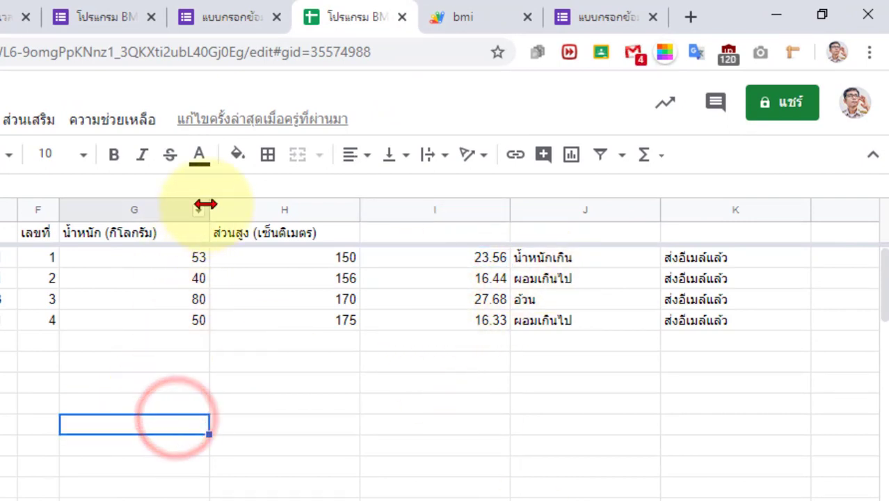
left_click_drag(205, 207, 168, 205)
left_click_drag(313, 203, 284, 201)
left_click_drag(431, 200, 346, 206)
left_click_drag(493, 203, 439, 207)
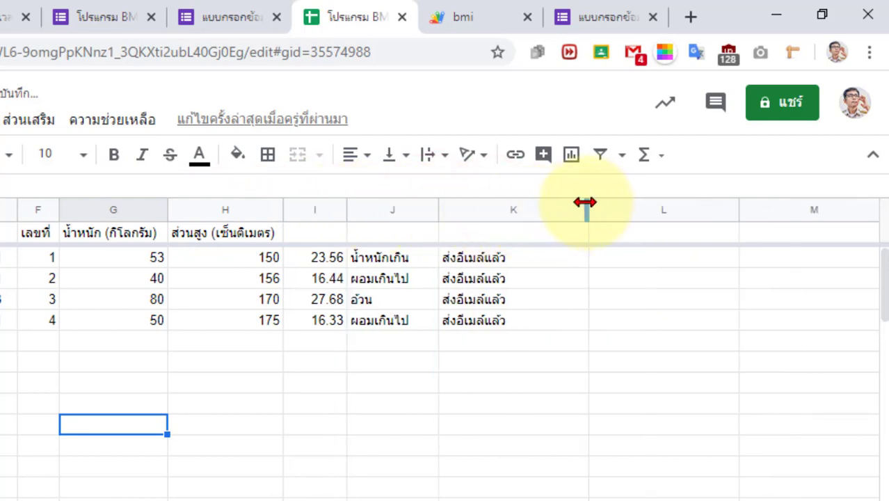
left_click_drag(584, 202, 533, 206)
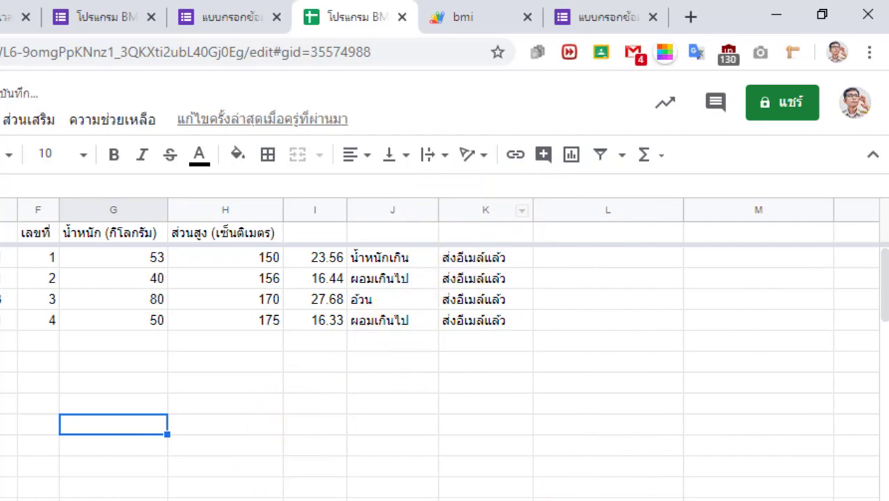
Open Gmail, refresh the inbox, and read the oldest BMI result email.
left_click(633, 53)
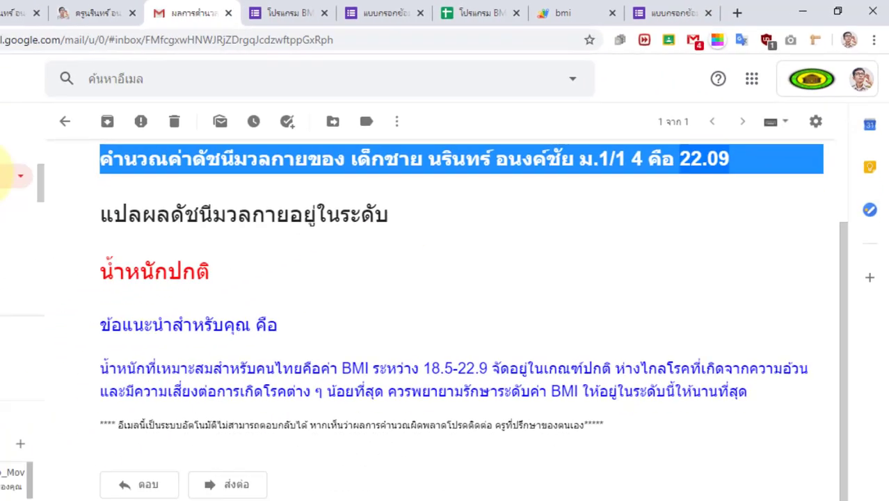
left_click(111, 149)
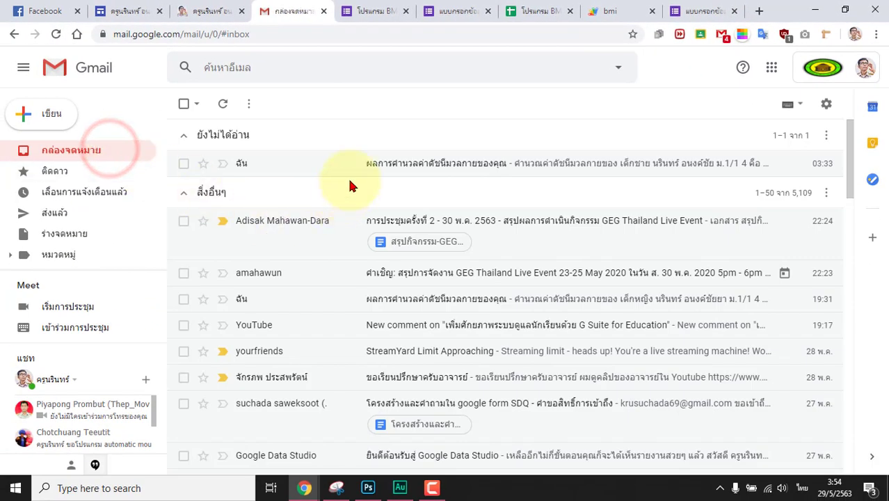
left_click(57, 34)
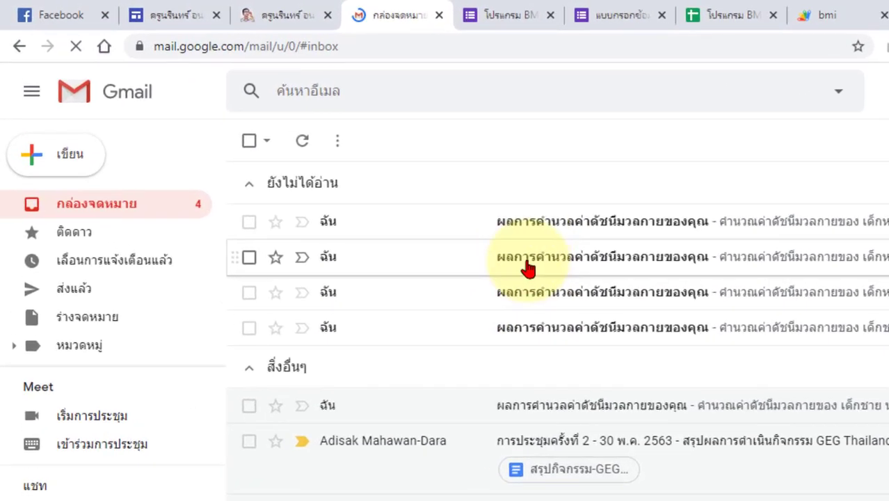
left_click(550, 333)
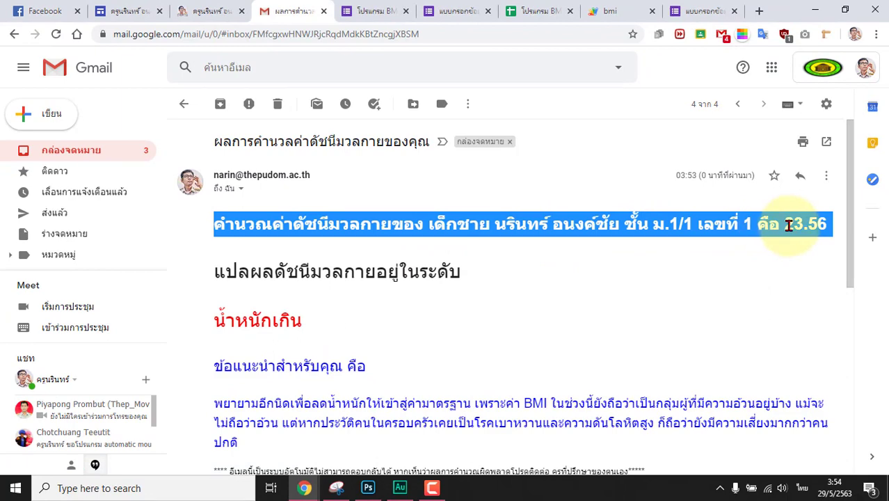
scroll(289, 329, "down", 2)
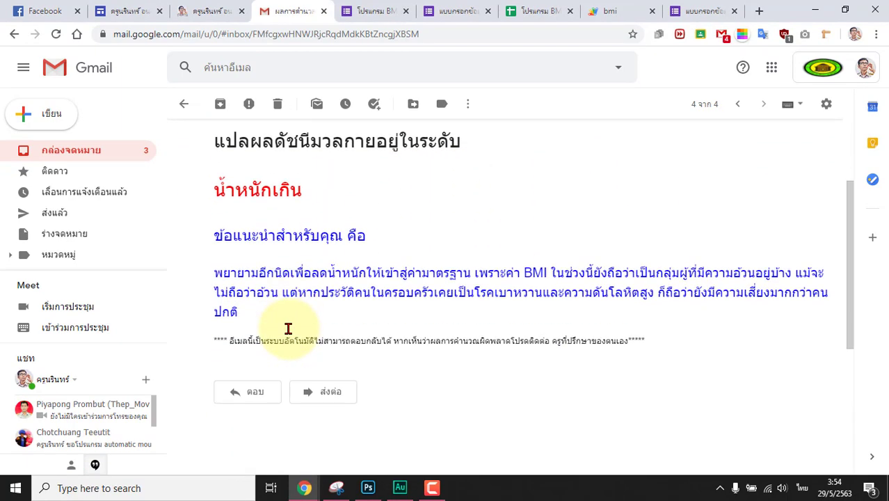
scroll(288, 329, "up", 2)
Read the newest BMI result email.
left_click(112, 150)
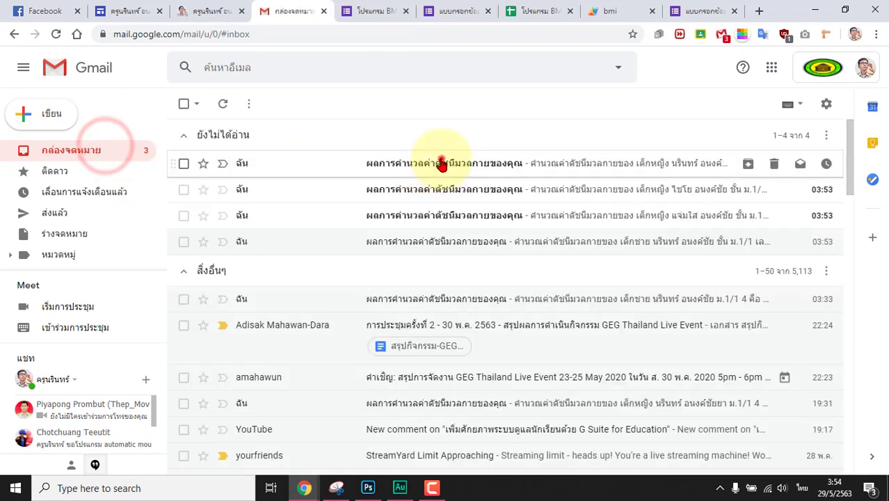
left_click(440, 160)
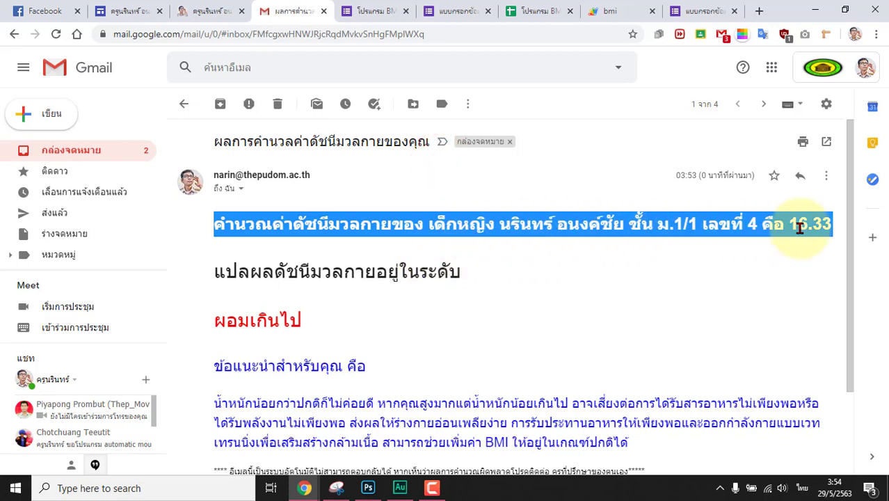
scroll(320, 327, "down", 3)
scroll(311, 288, "up", 3)
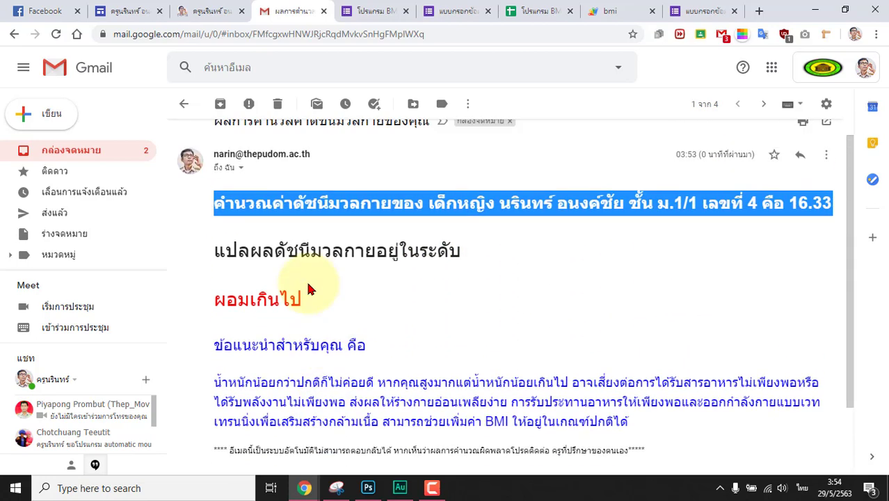
Read another student's BMI result email, then go back to the bmi script editor.
left_click(129, 154)
left_click(355, 212)
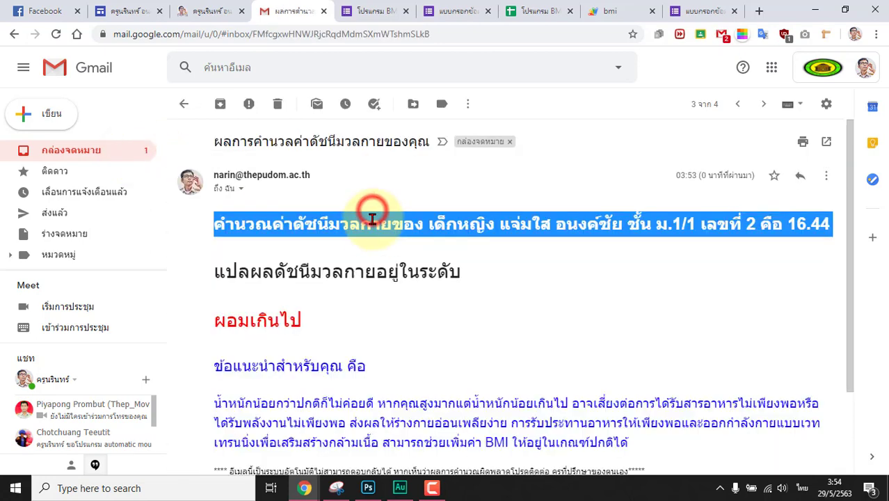
scroll(374, 299, "down", 3)
scroll(353, 288, "up", 3)
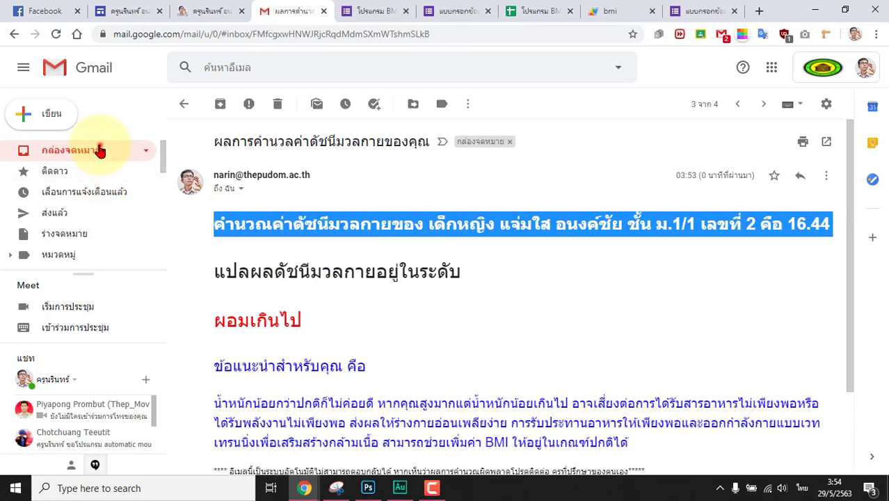
left_click(100, 149)
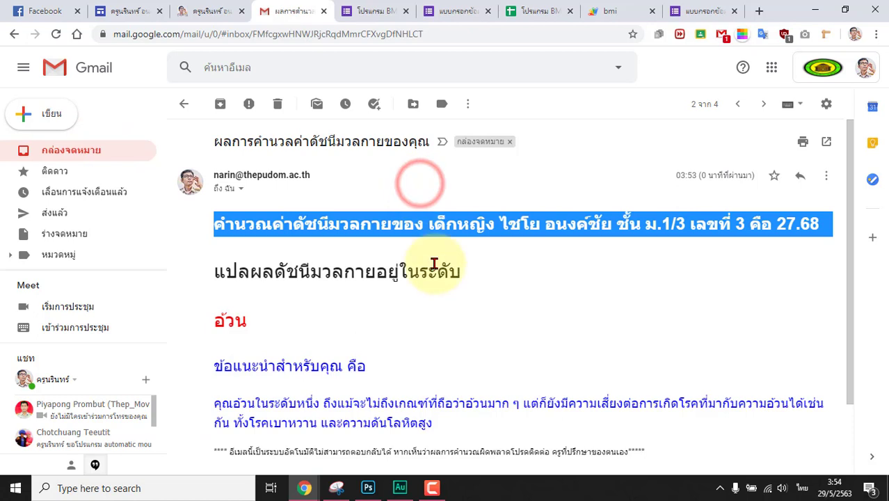
scroll(411, 320, "down", 1)
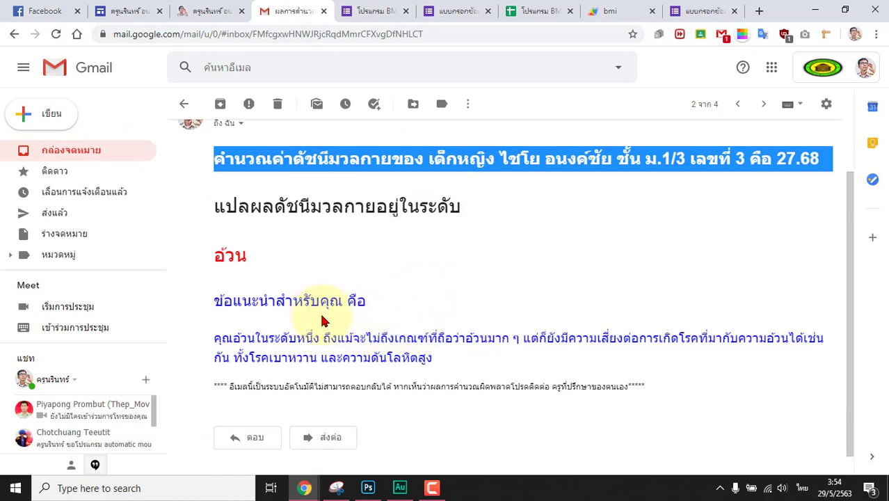
left_click(612, 11)
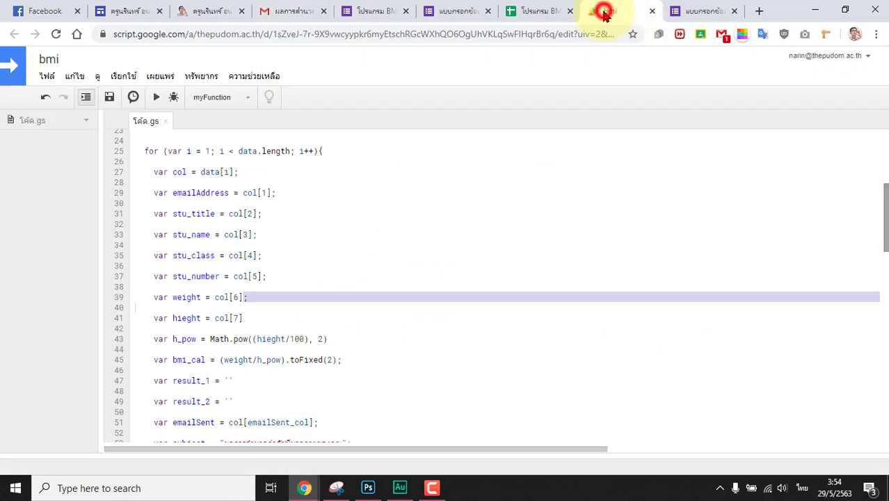
Scroll the bmi code down to the GmailApp.sendEmail block, then open the response spreadsheet.
left_click(397, 238)
scroll(374, 267, "down", 1)
scroll(374, 268, "down", 10)
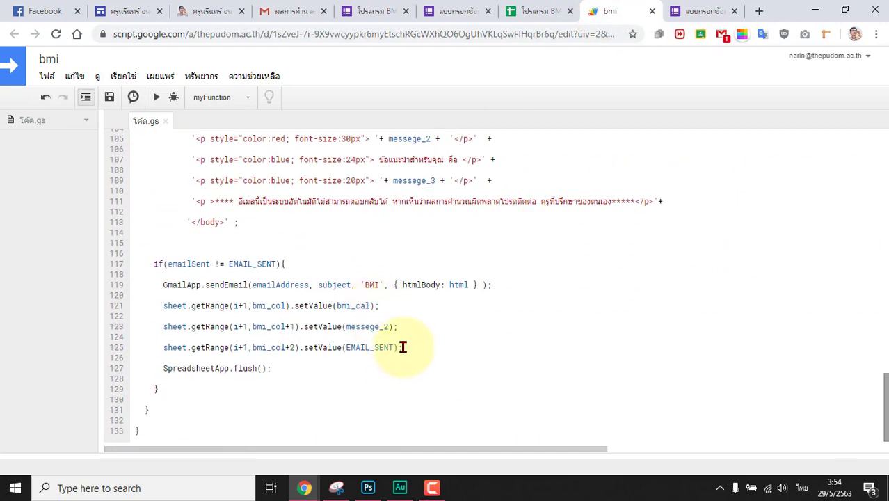
left_click(539, 7)
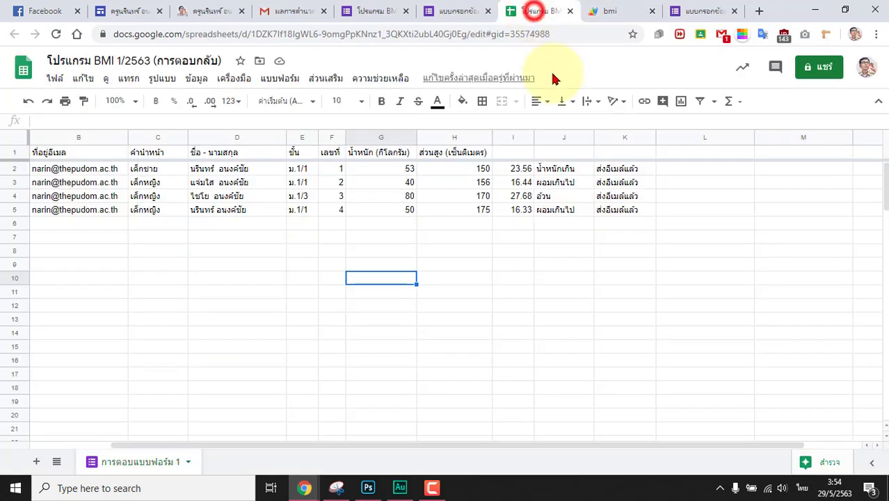
Review response rows 2–5 for filled BMI, category and sent status, then start another form response.
left_click(495, 445)
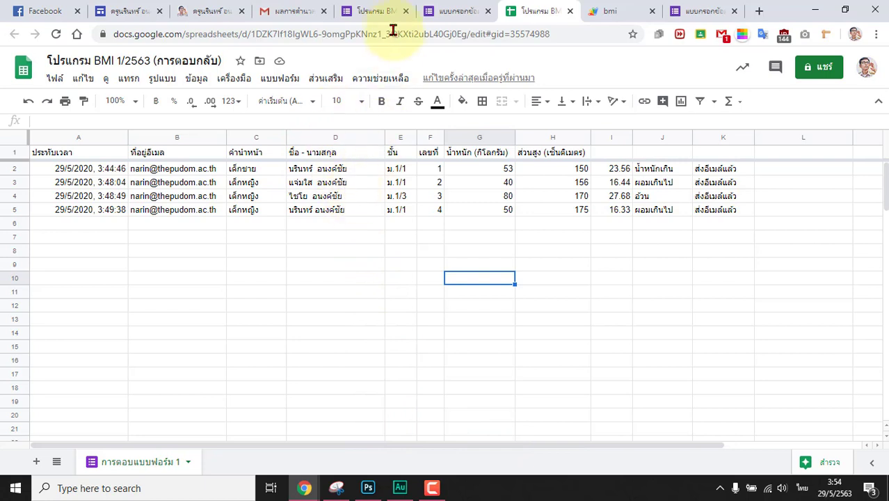
left_click(15, 209)
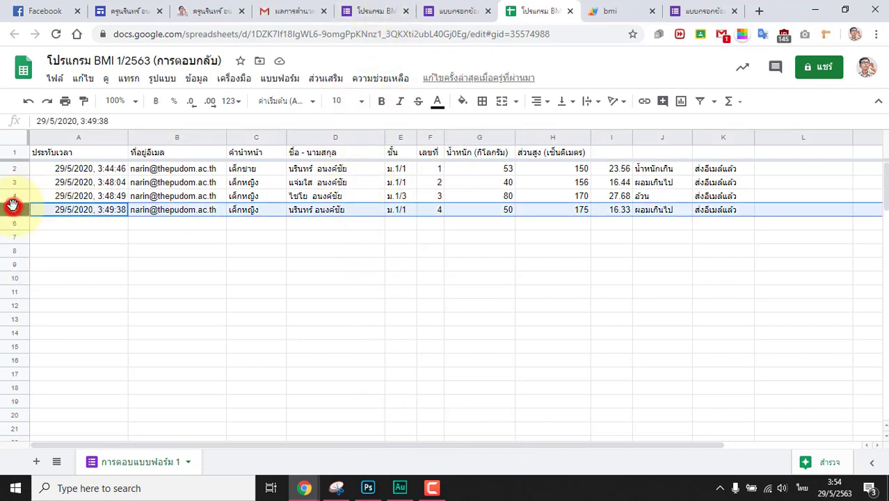
left_click(14, 168)
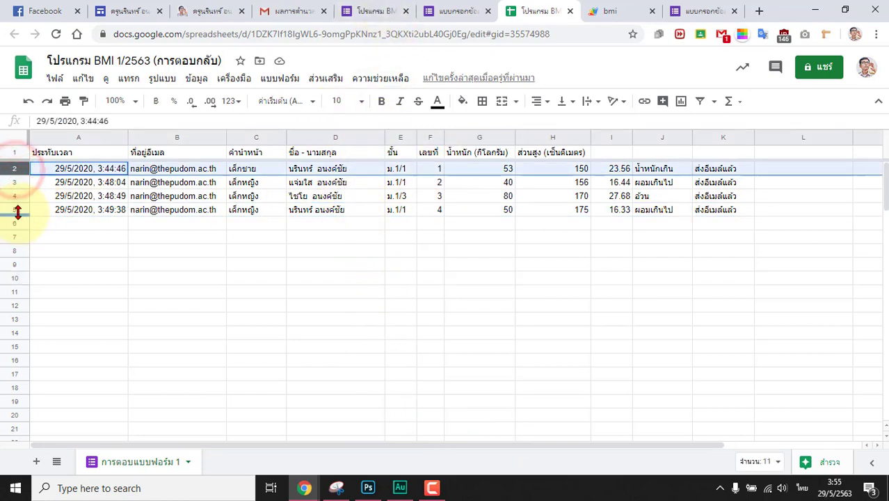
left_click(15, 209)
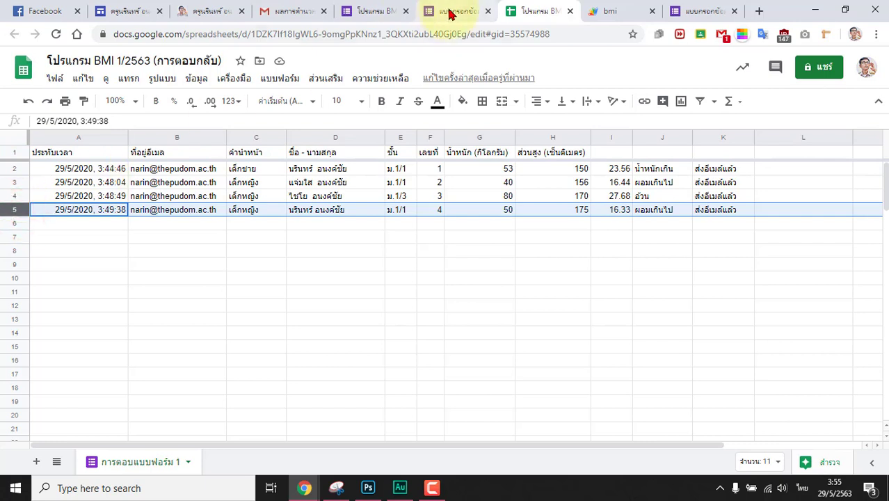
left_click(449, 11)
left_click(269, 281)
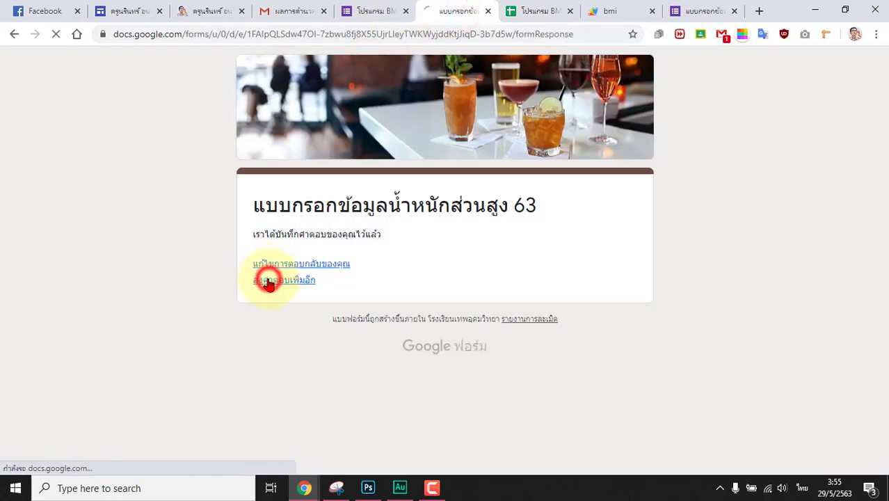
Fill in the saved e-mail, choose prefix เด็กชาย and enter the student's name.
left_click(274, 314)
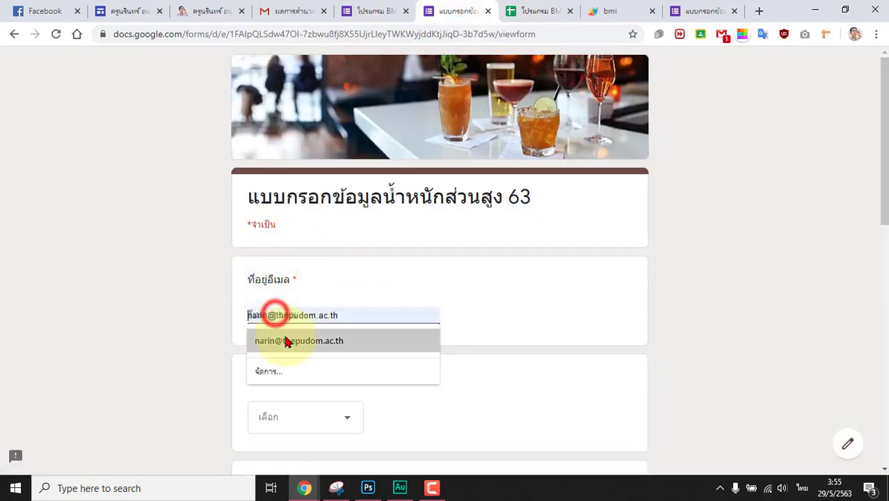
left_click(284, 338)
left_click(303, 417)
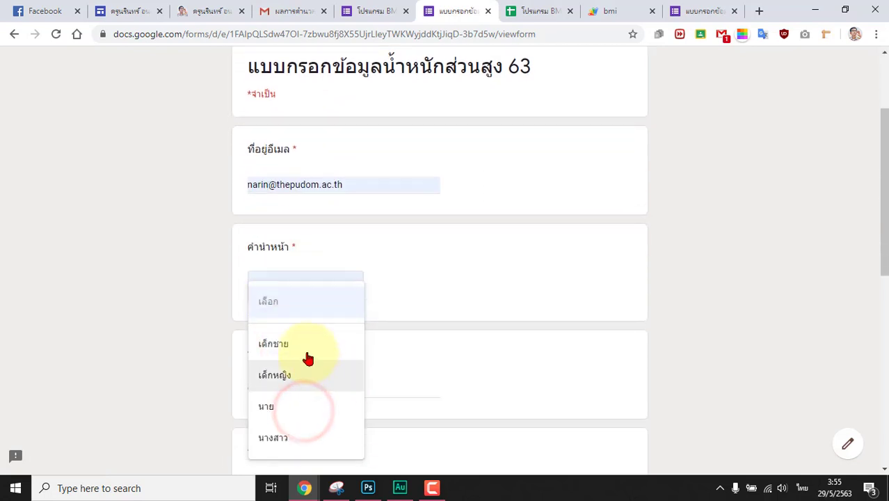
left_click(304, 345)
left_click(285, 388)
type("ป")
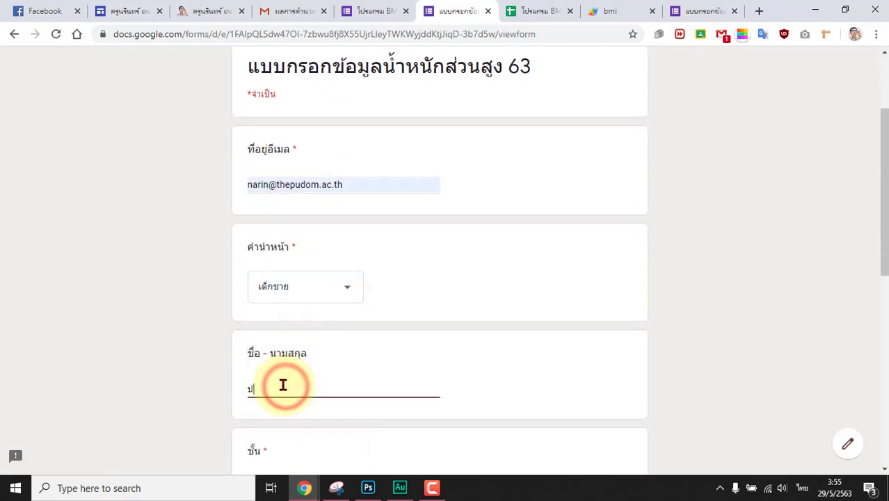
type("แปน ออแ")
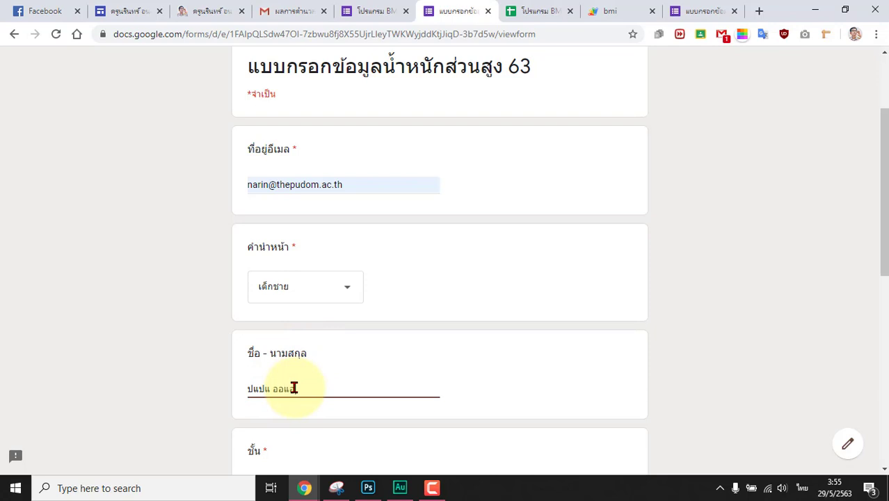
type("อเดกเ")
Choose class ม.1/1 and student number 4.
scroll(243, 407, "down", 2)
left_click(288, 360)
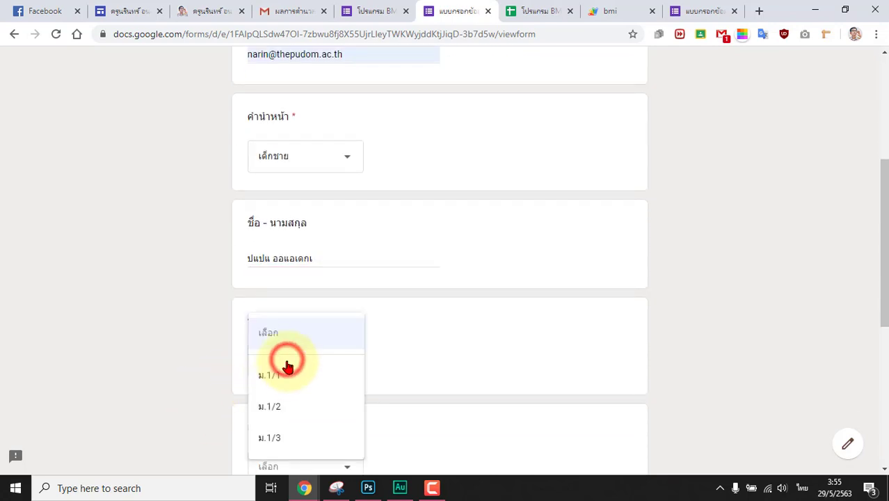
left_click(282, 373)
left_click(198, 385)
scroll(306, 435, "down", 2)
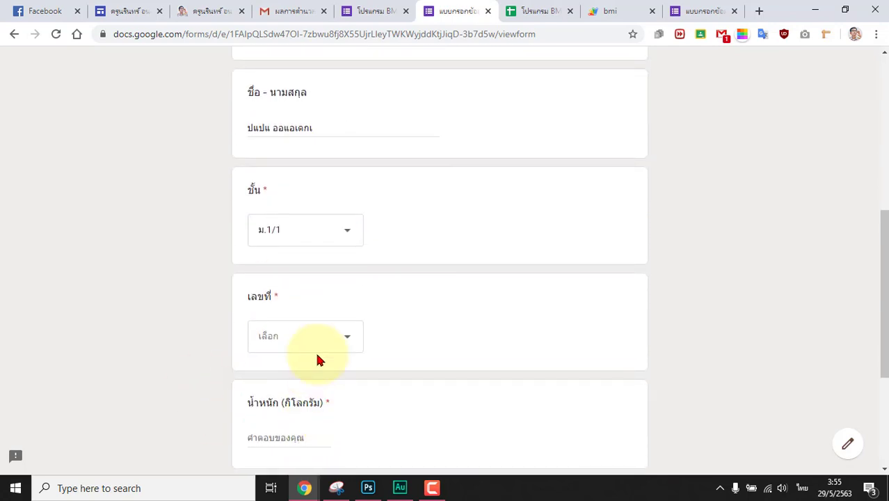
left_click(317, 341)
left_click(279, 437)
left_click(189, 411)
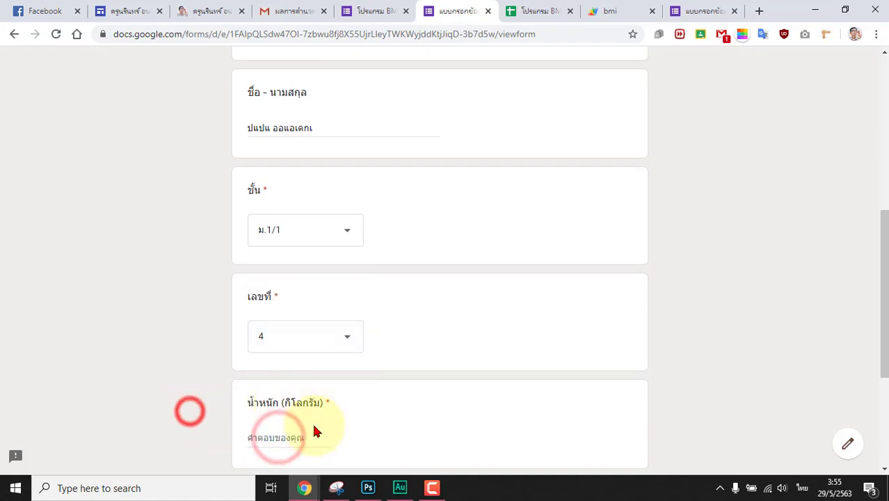
Enter weight 50 and height 175, then submit the response.
left_click(305, 434)
type("50")
left_click(131, 403)
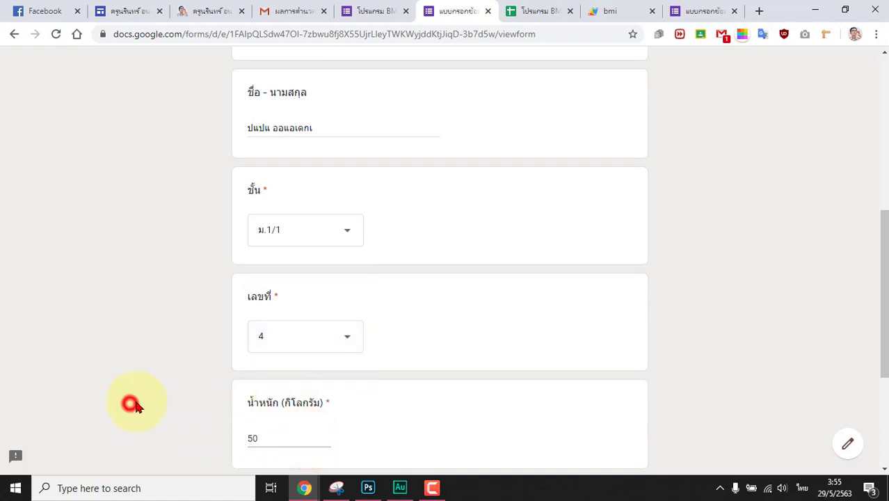
scroll(131, 404, "down", 3)
left_click(266, 337)
type("1")
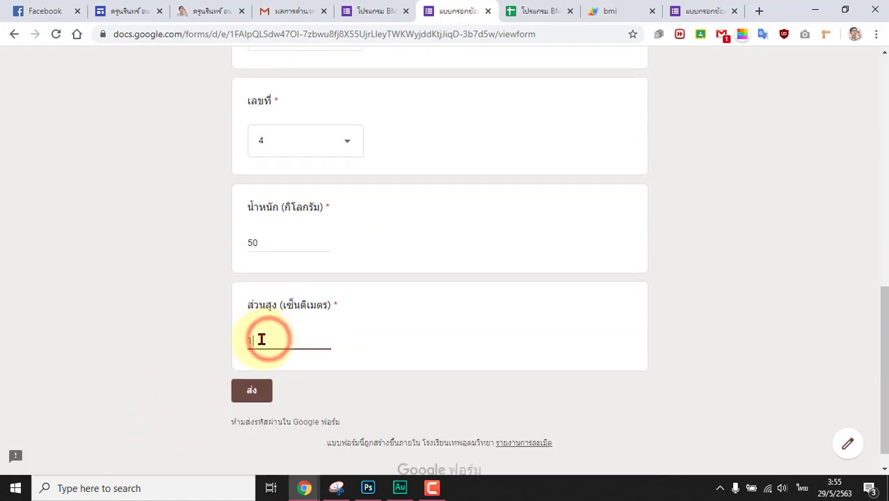
type("75")
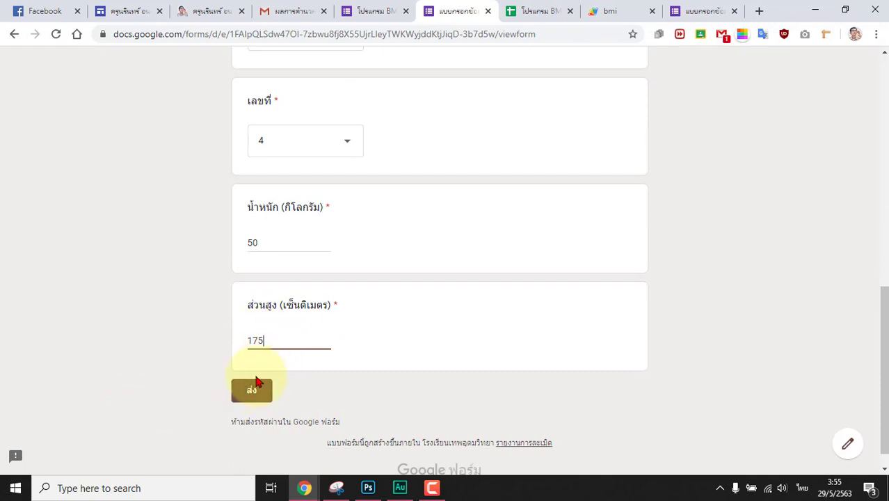
left_click(248, 391)
left_click(516, 10)
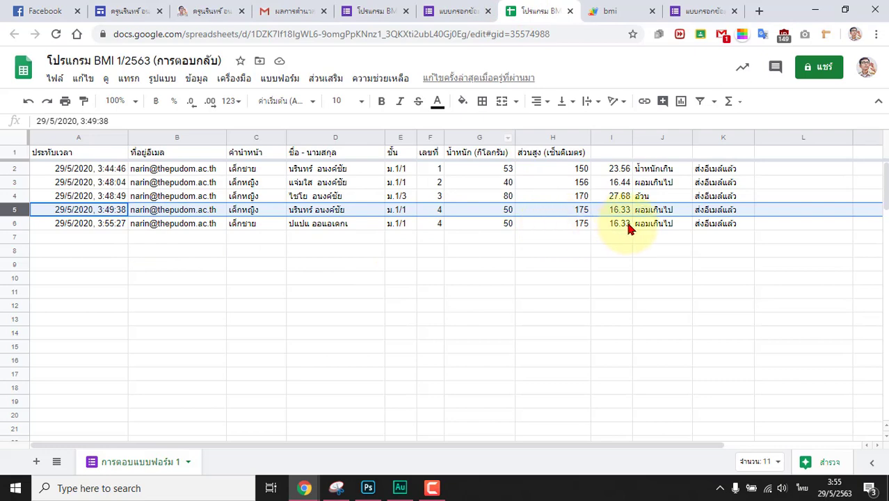
Check row 6's category ผอมเกินไป in J6, then go to the Gmail inbox.
left_click(644, 226)
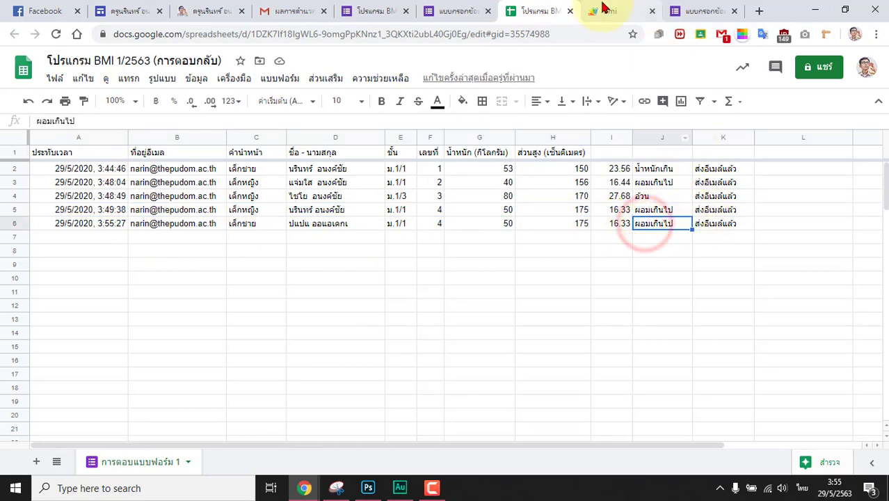
left_click(601, 11)
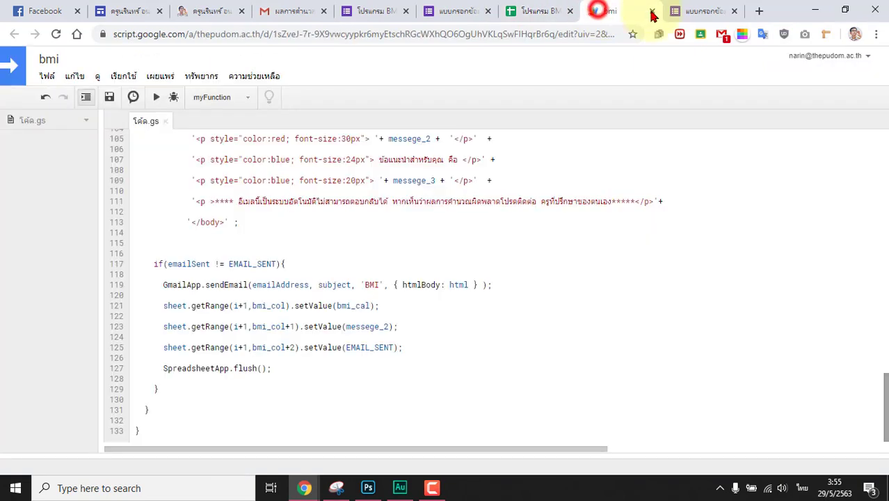
left_click(720, 35)
left_click(96, 150)
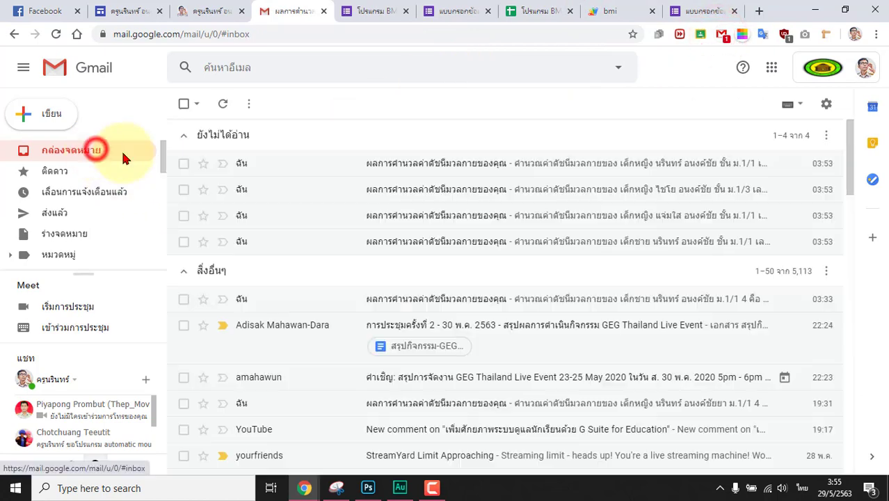
Reload Gmail to show the new BMI email, then select rows A2:K6 in the responses sheet.
left_click(56, 34)
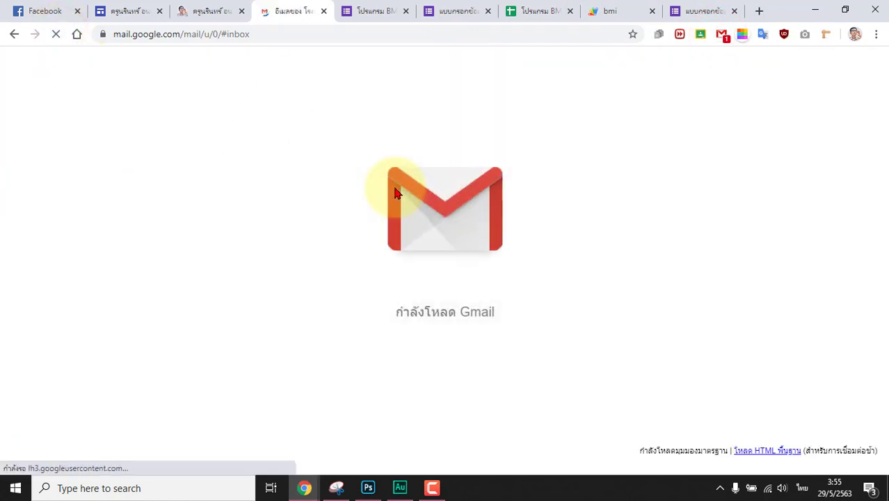
left_click(537, 12)
left_click(490, 195)
left_click_drag(93, 168, 716, 226)
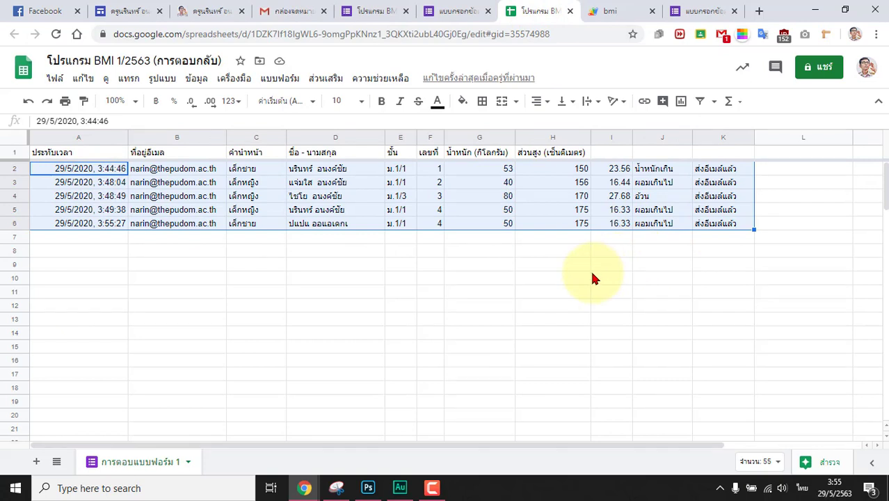